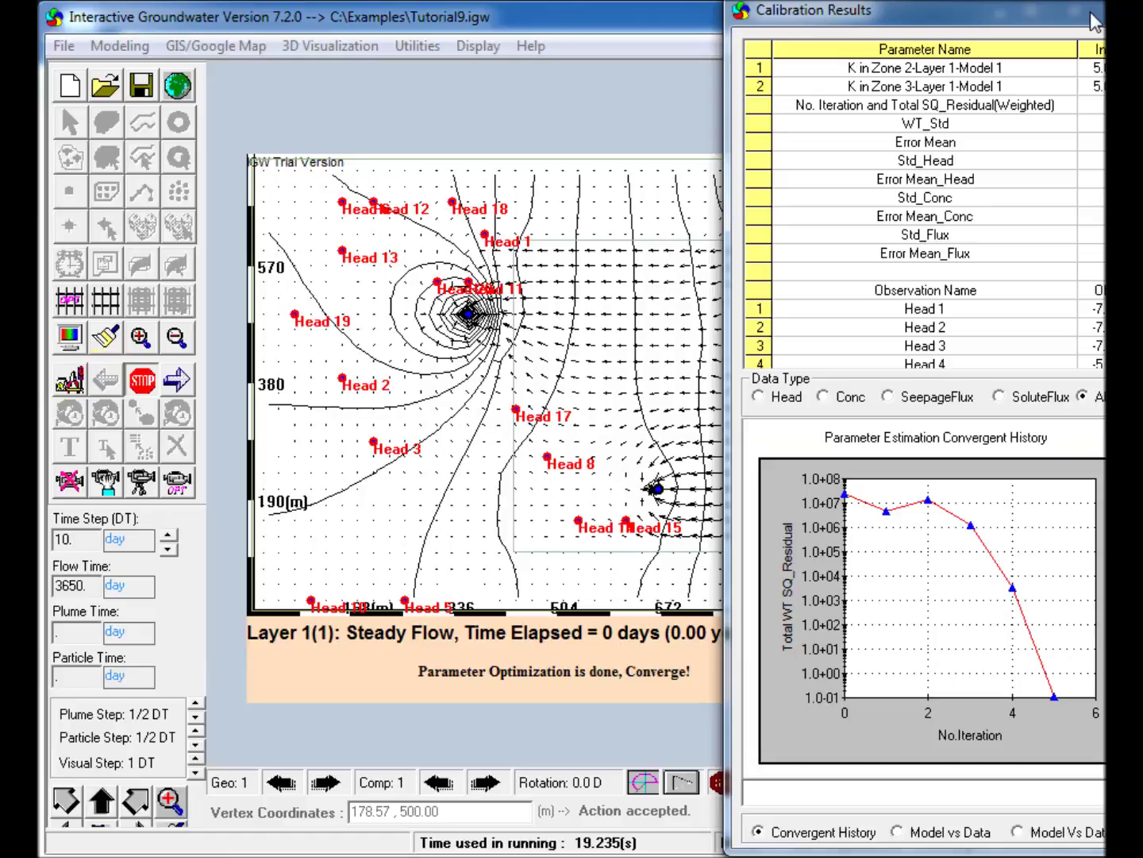
- Close the two-zone Calibration Results window after reviewing its convergence history
click(1094, 18)
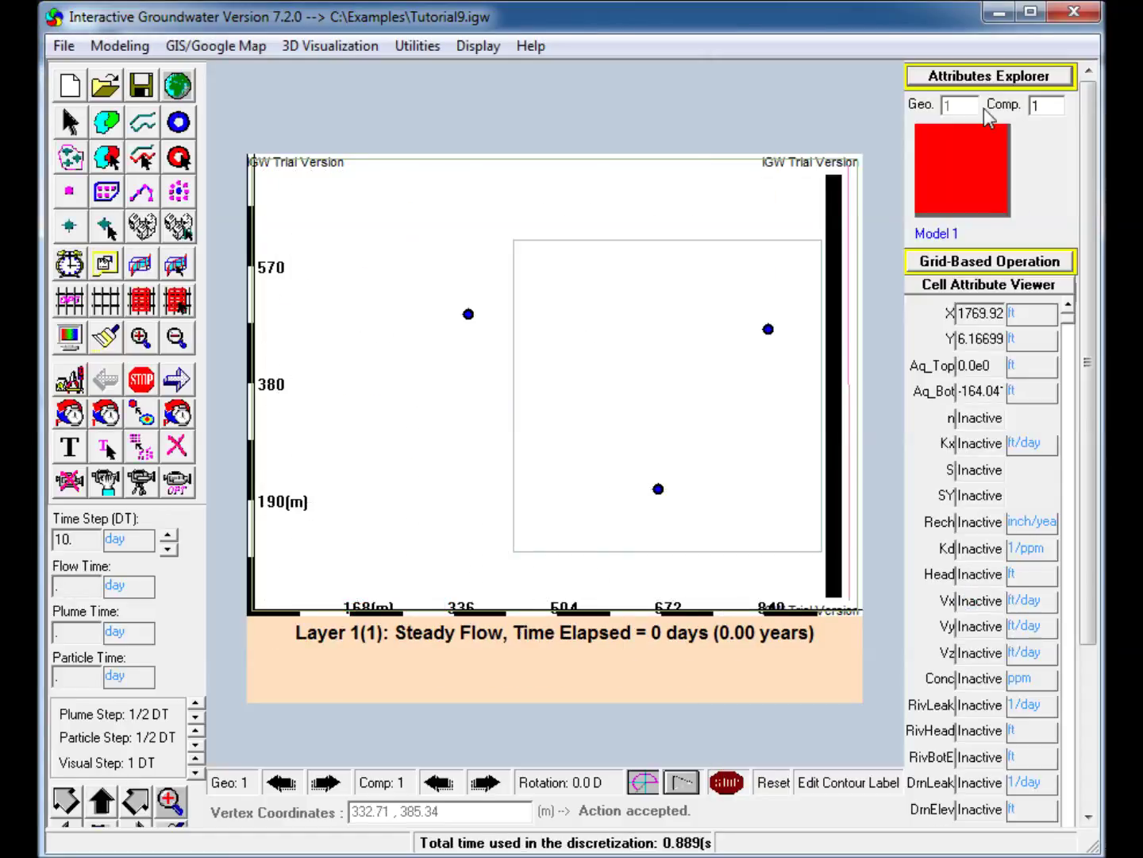
click(989, 76)
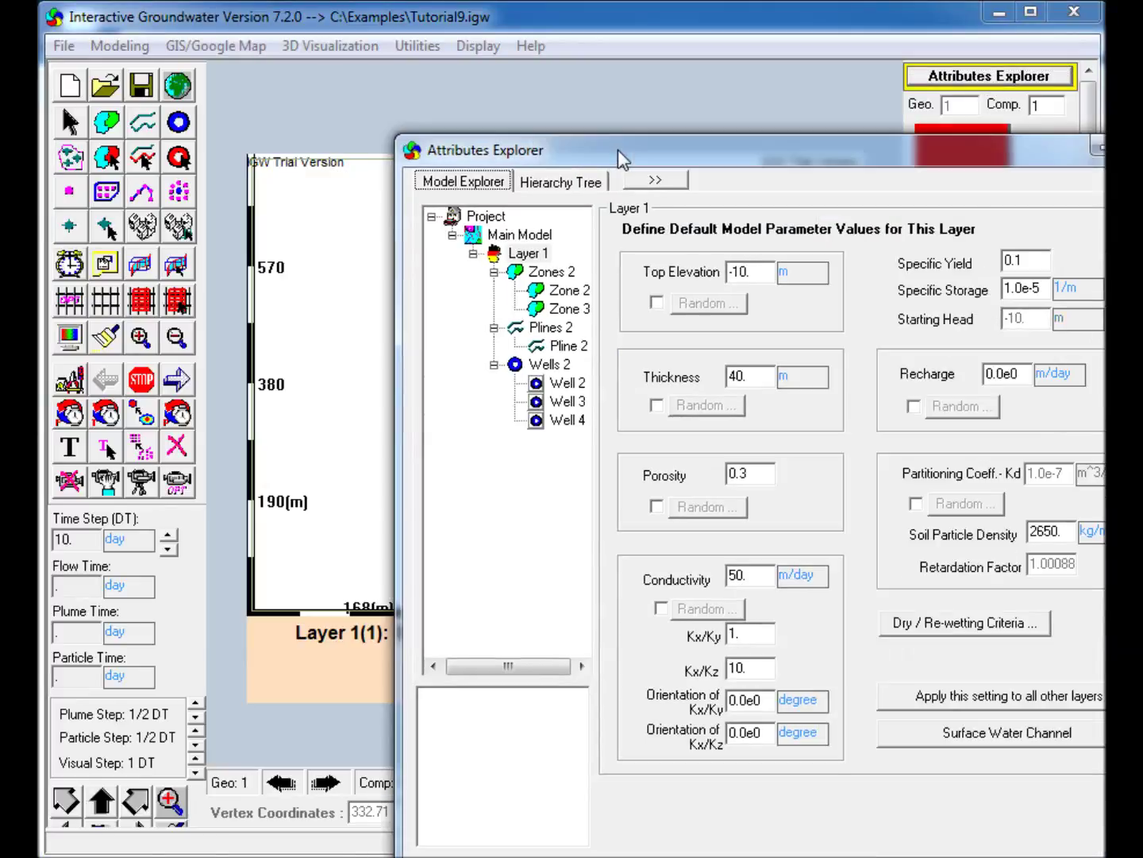
click(568, 291)
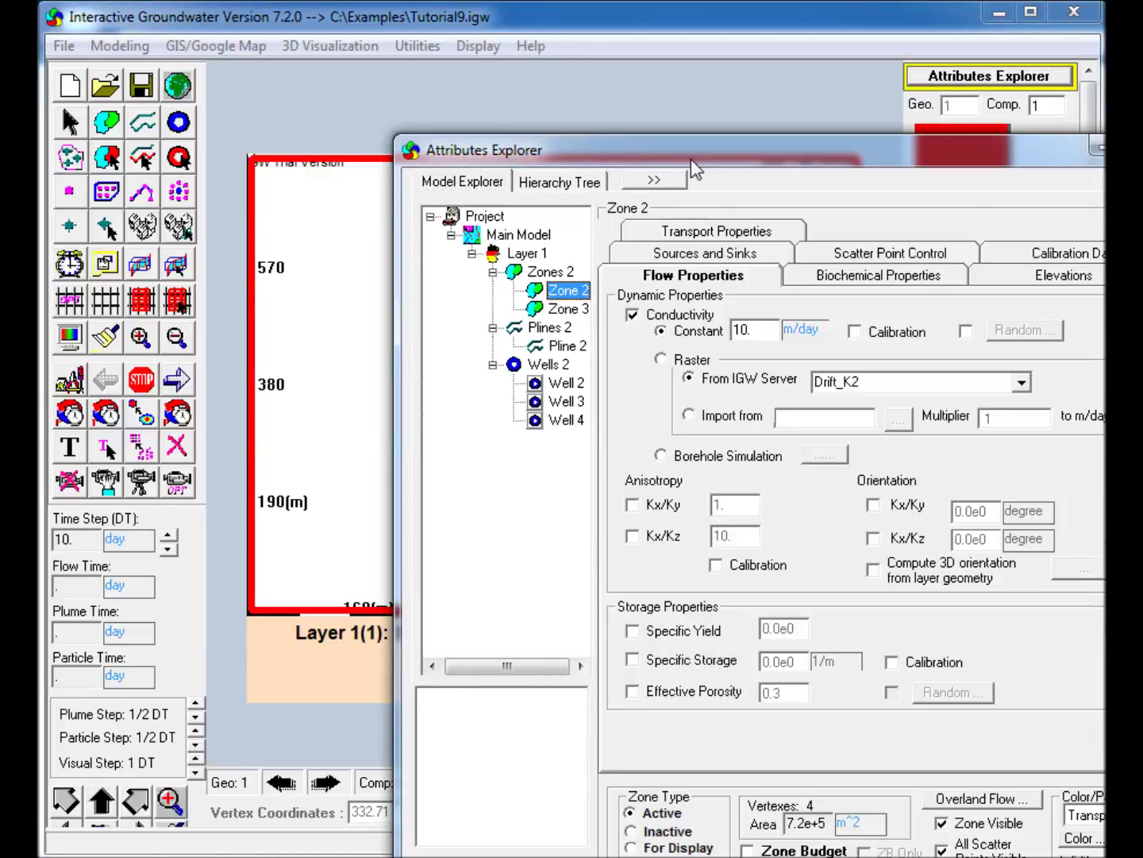
drag(691, 157, 578, 349)
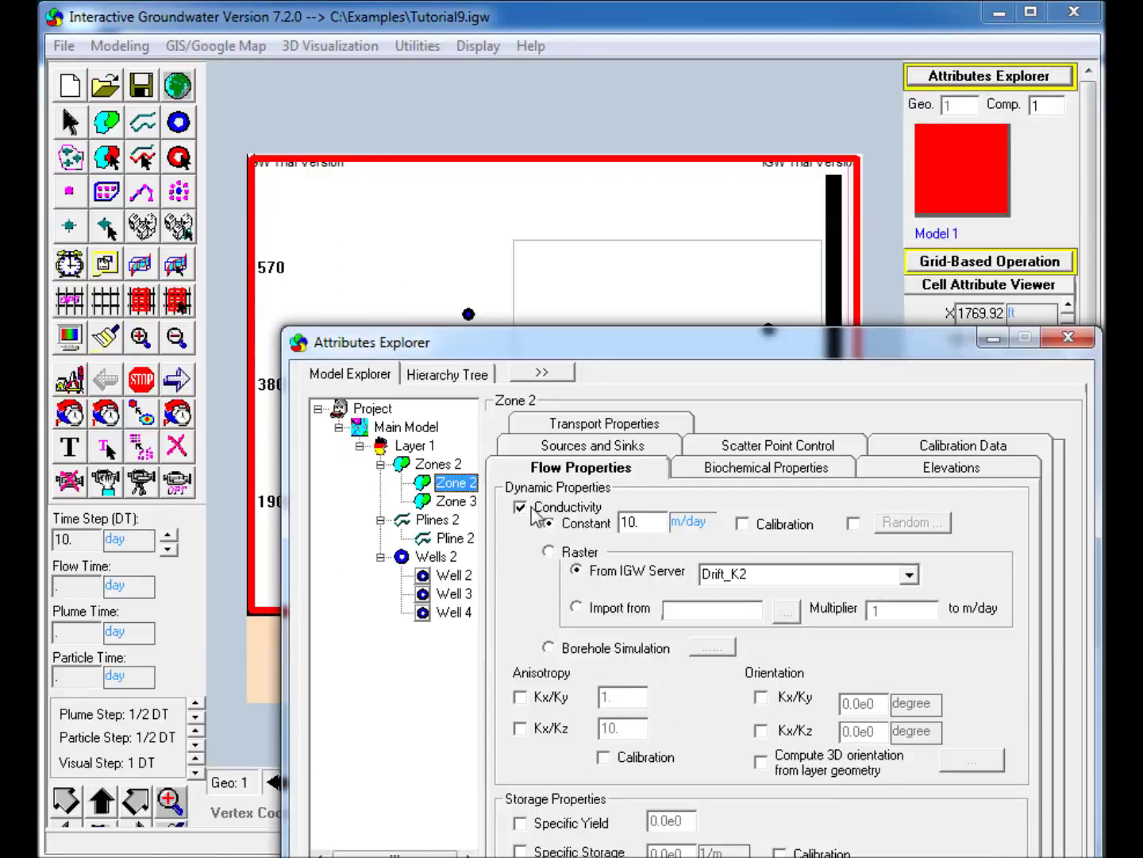
click(882, 470)
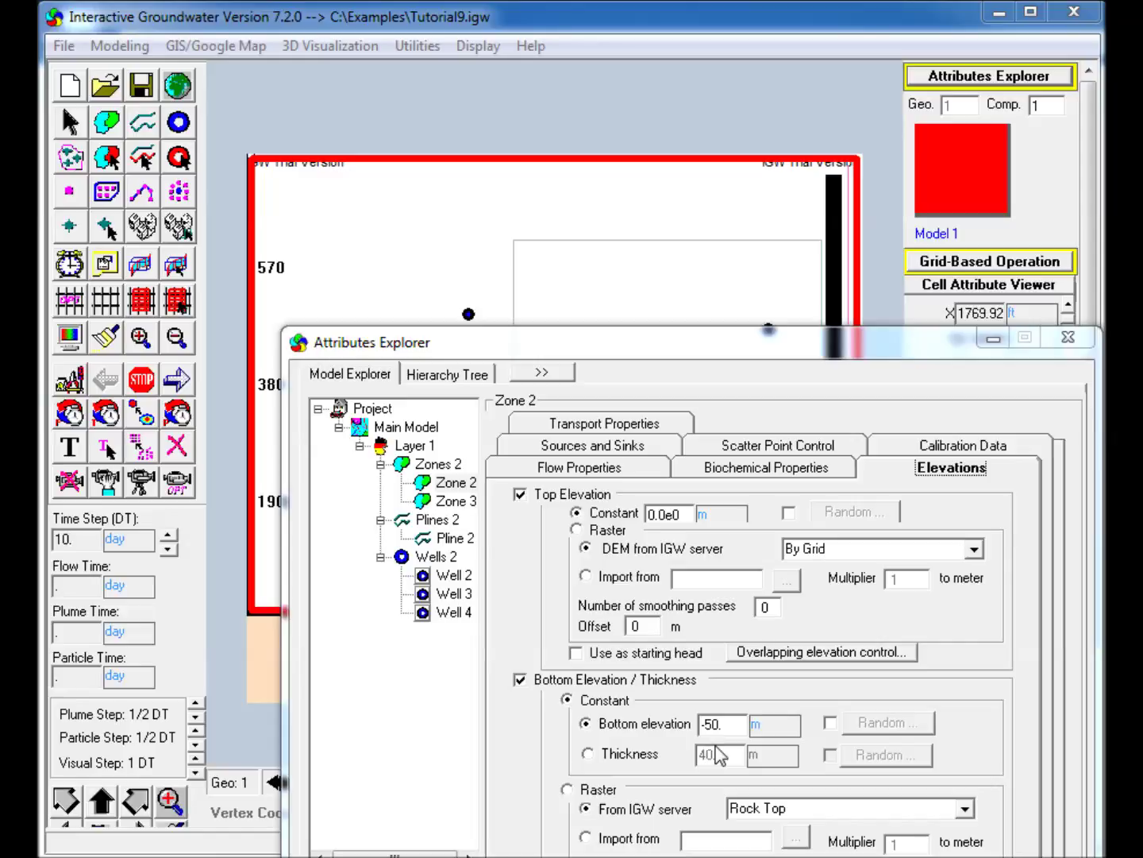
click(627, 449)
click(761, 492)
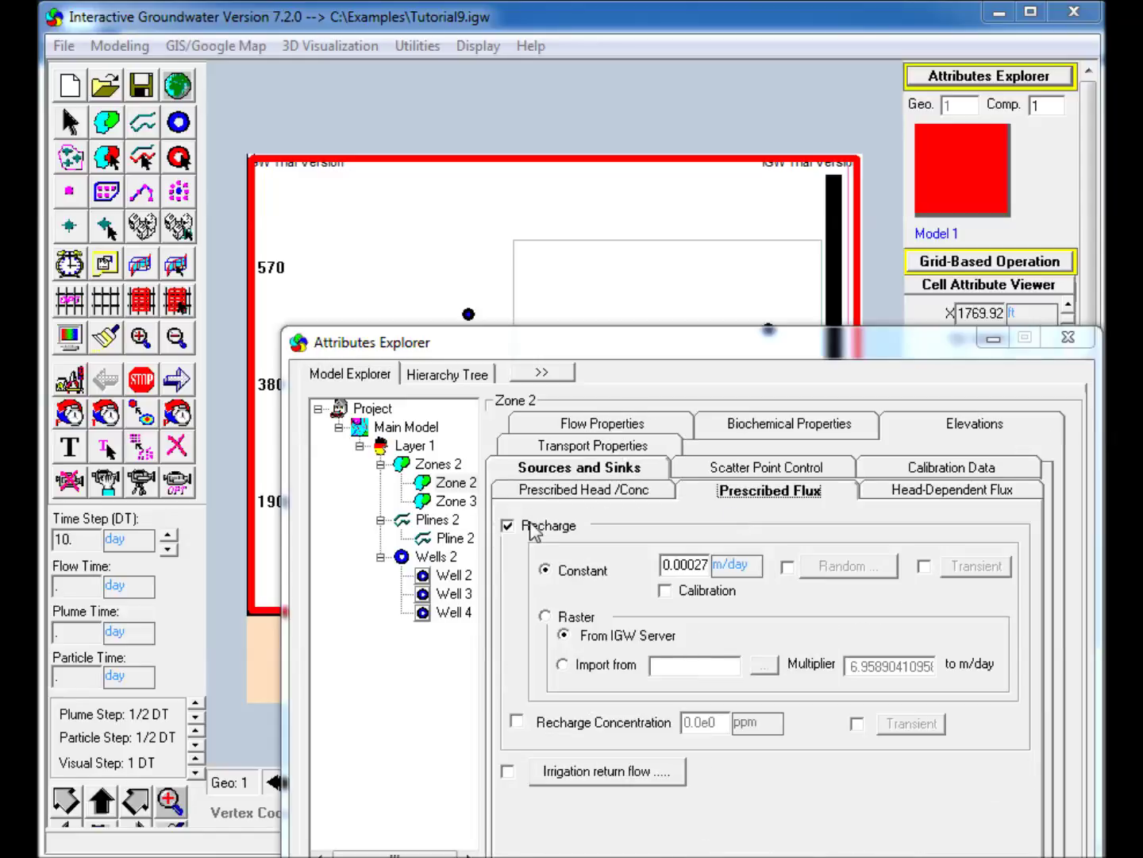
click(737, 565)
click(737, 565)
click(576, 429)
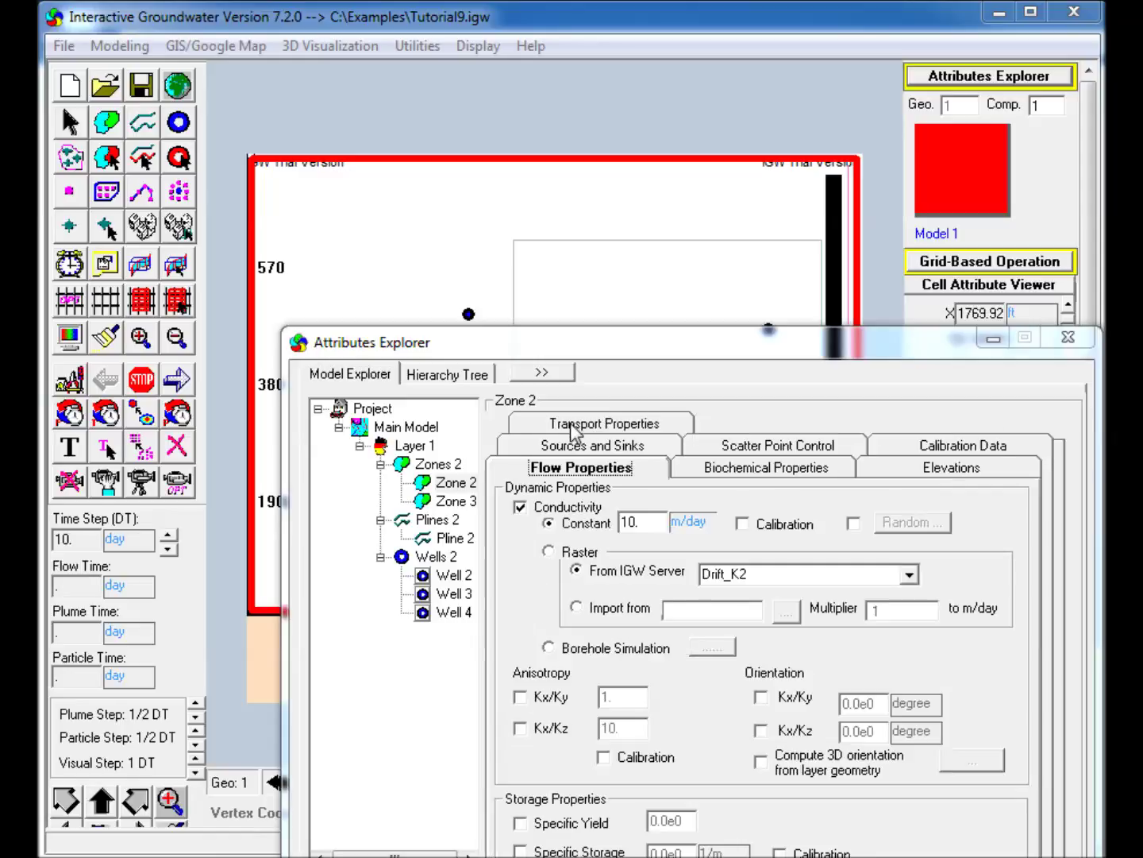
click(456, 501)
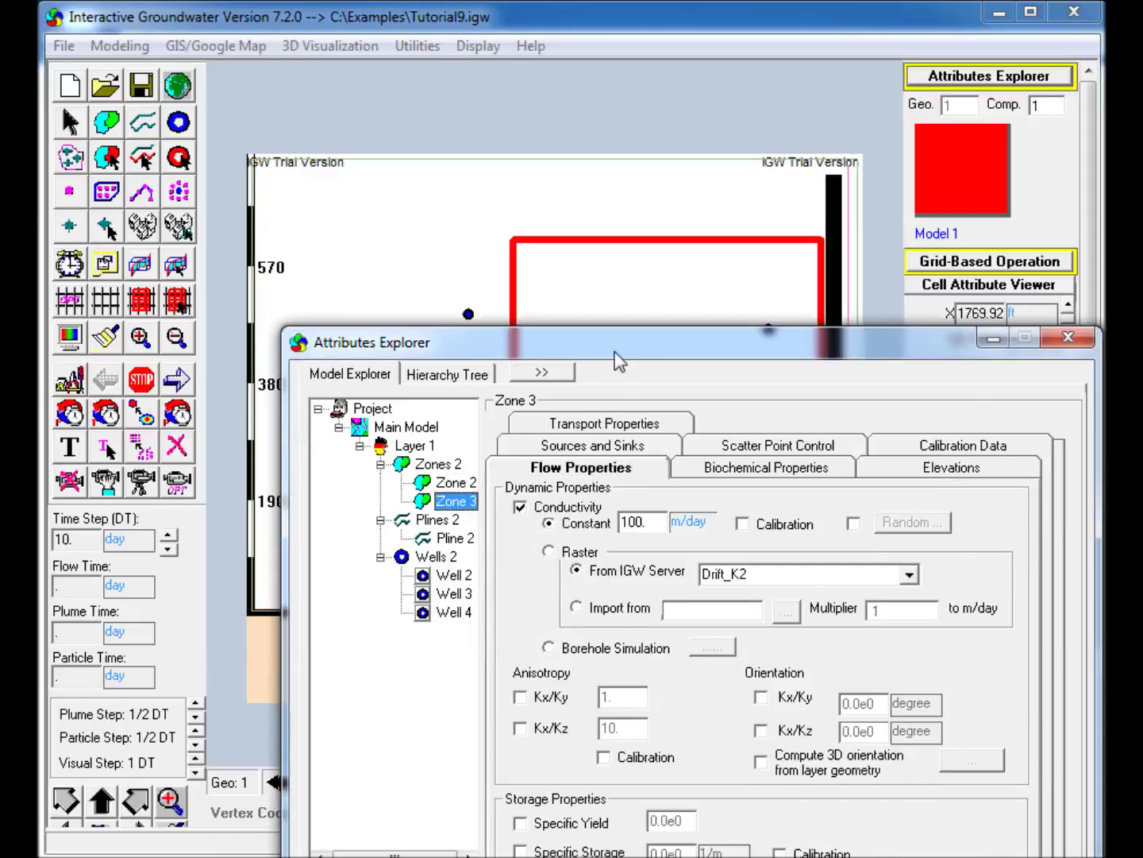
drag(620, 362, 597, 295)
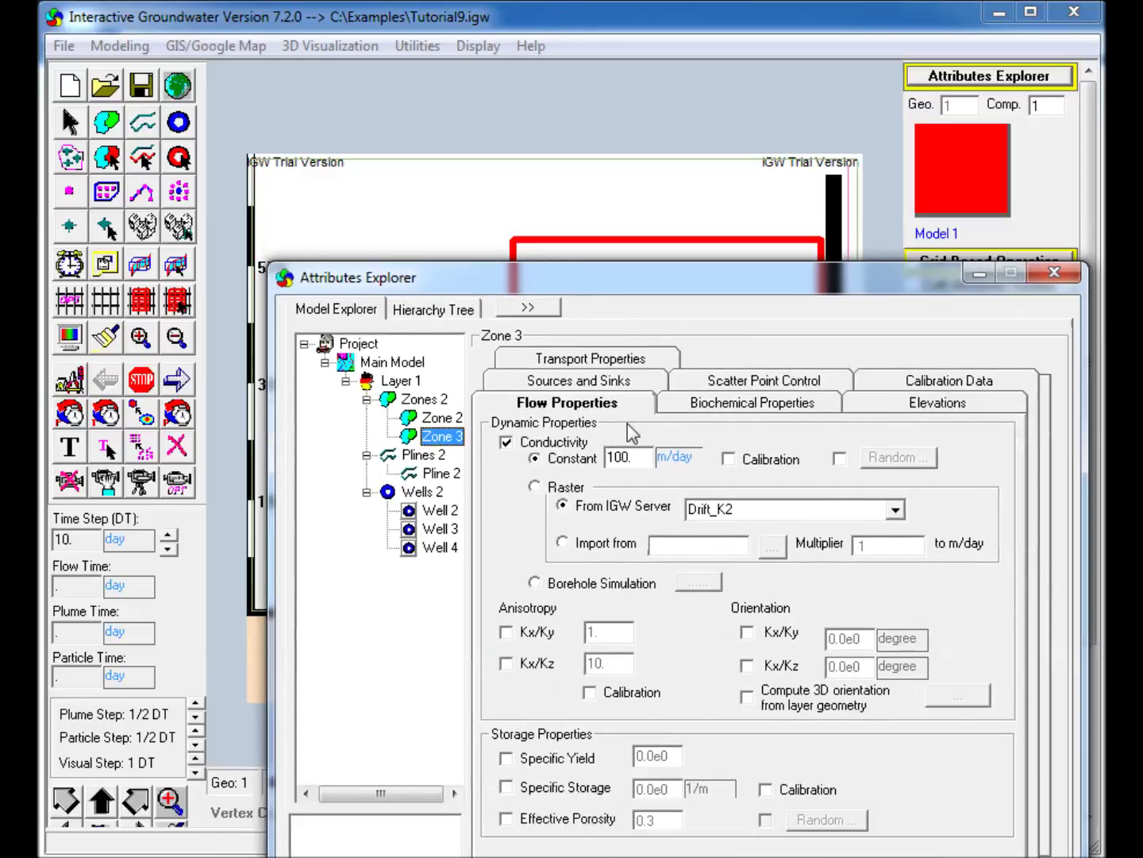
click(443, 474)
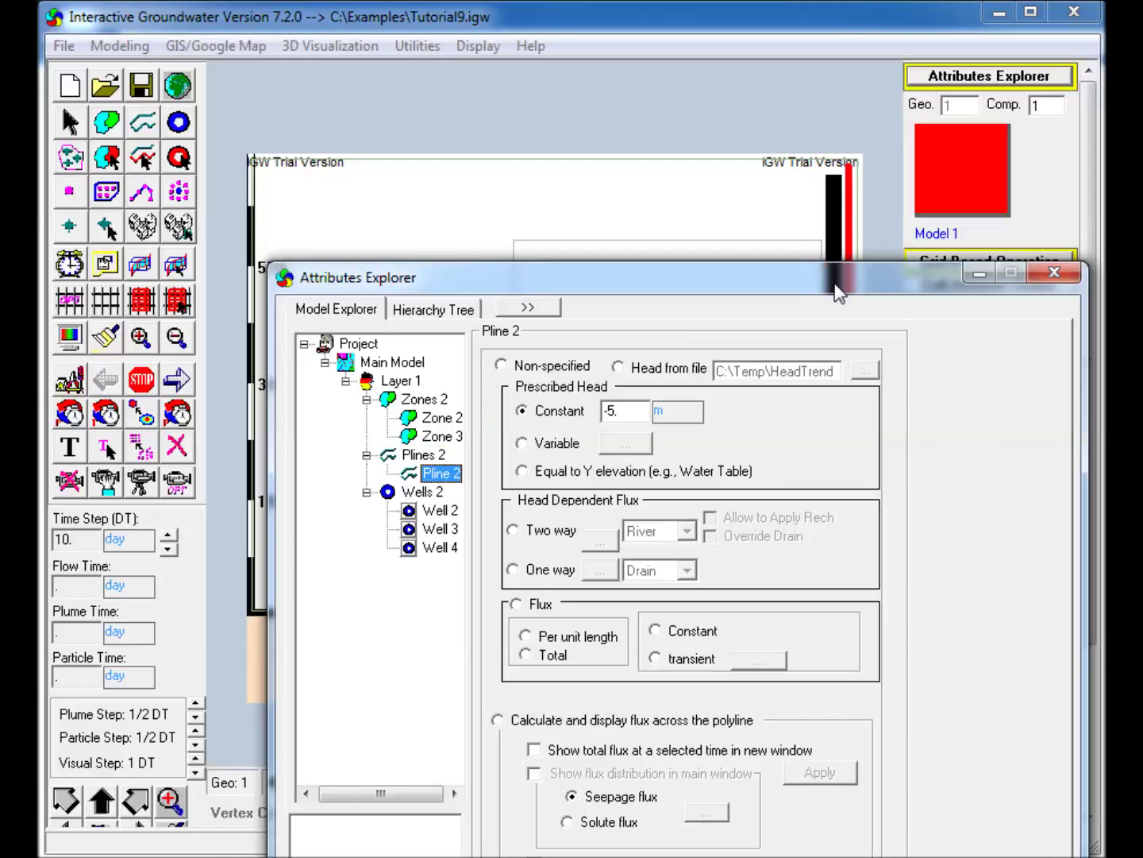
drag(837, 286, 784, 264)
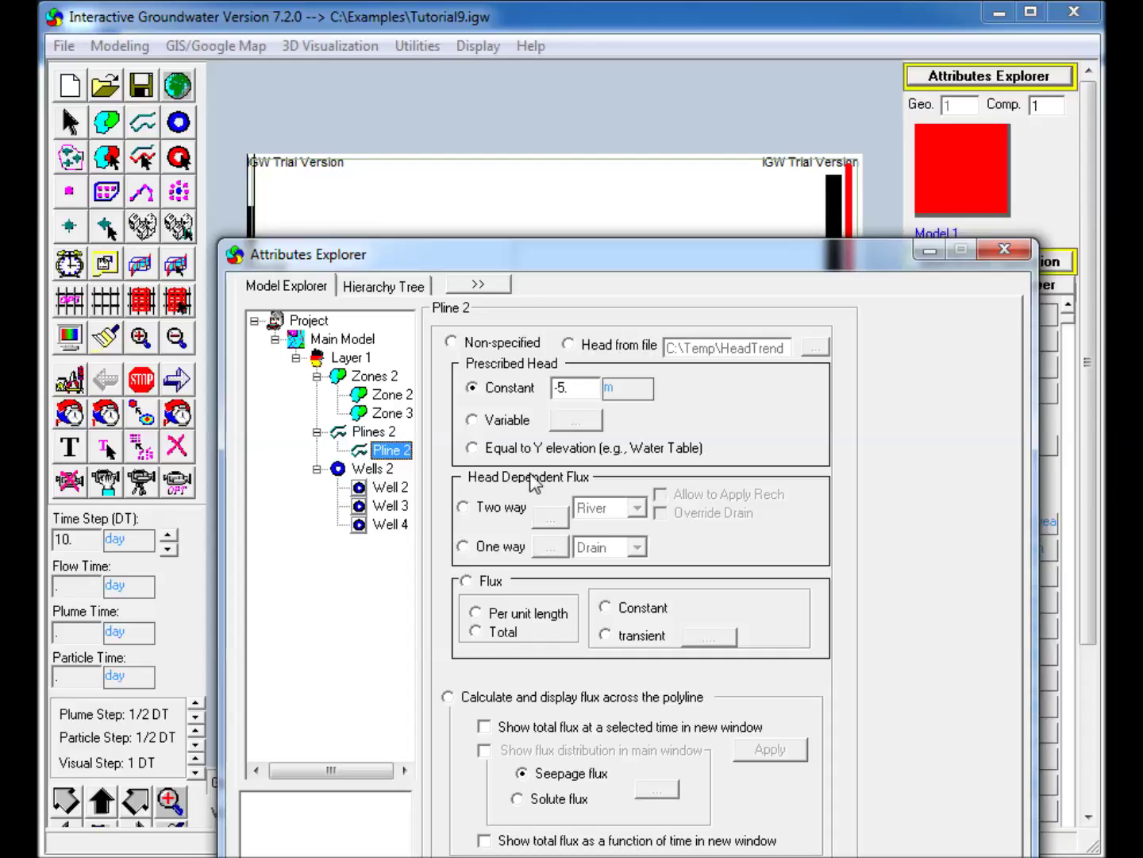
click(387, 488)
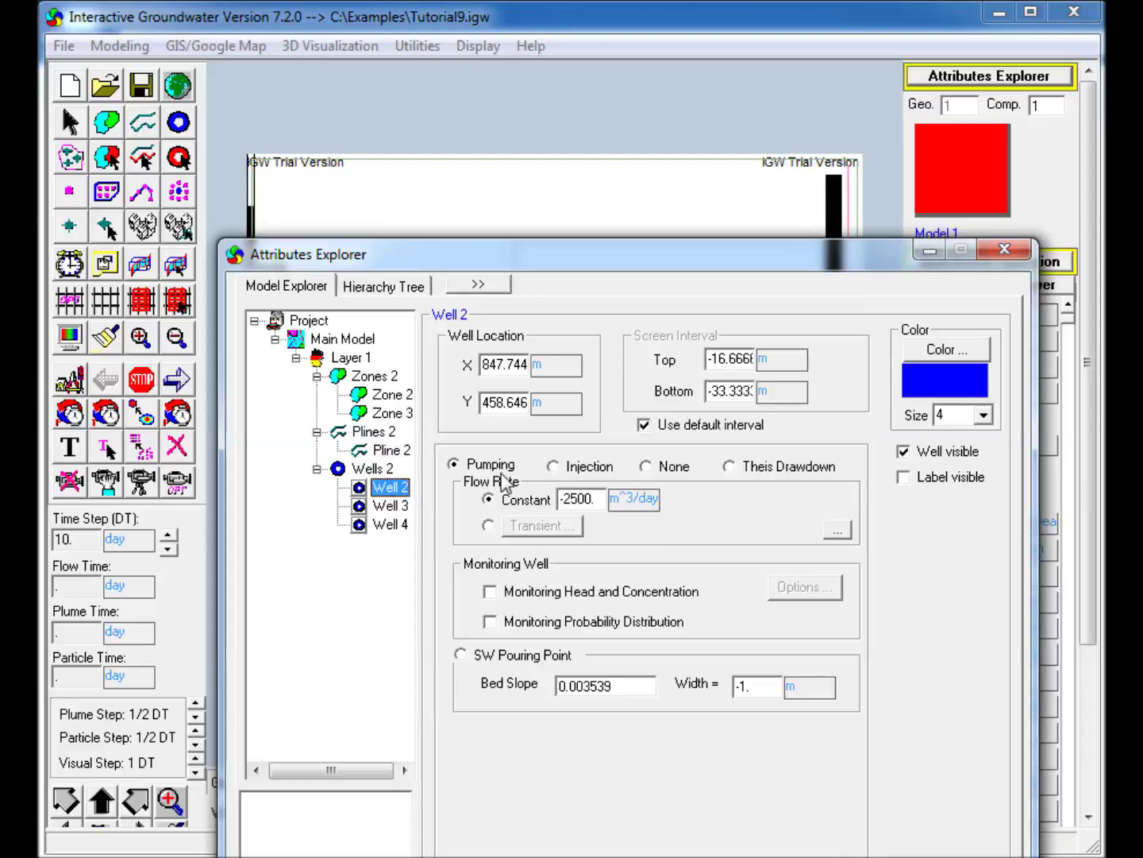
click(391, 506)
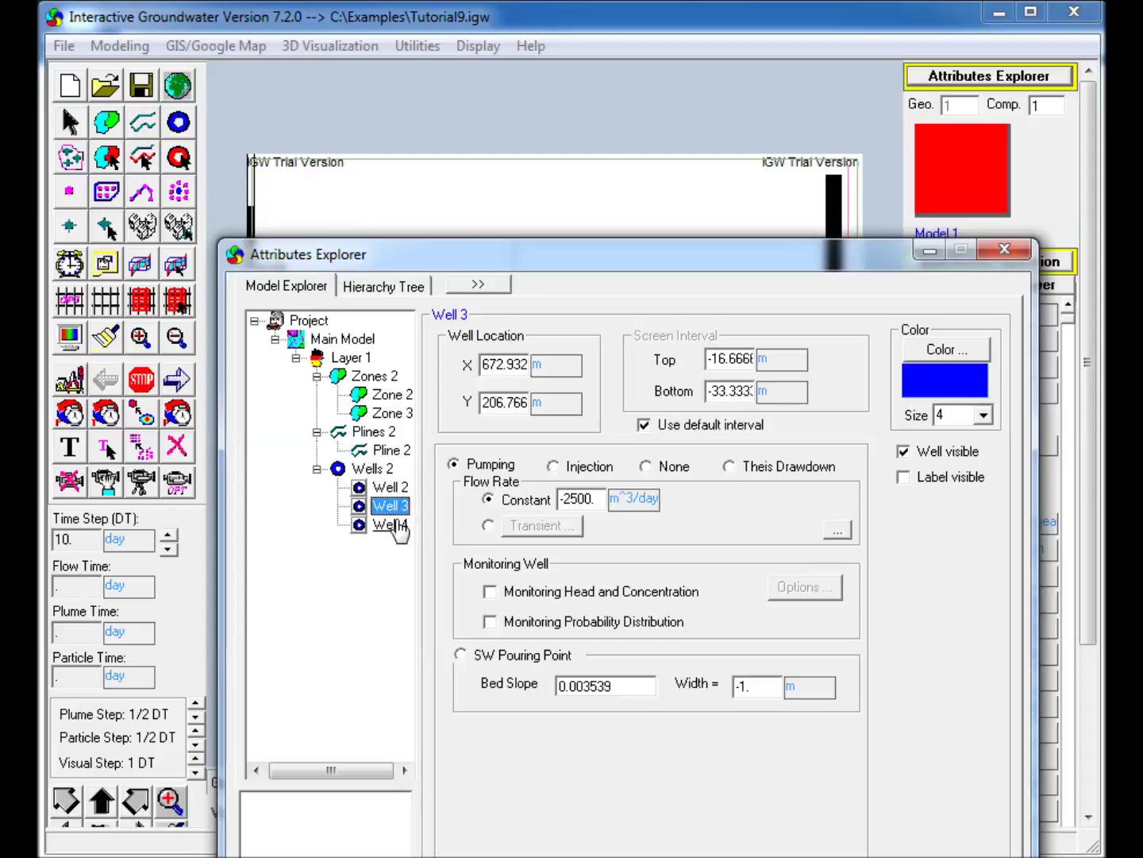
click(392, 525)
- Close the attribute explorer, rediscretize the grid, solve steady flow and select the model domain
click(1005, 249)
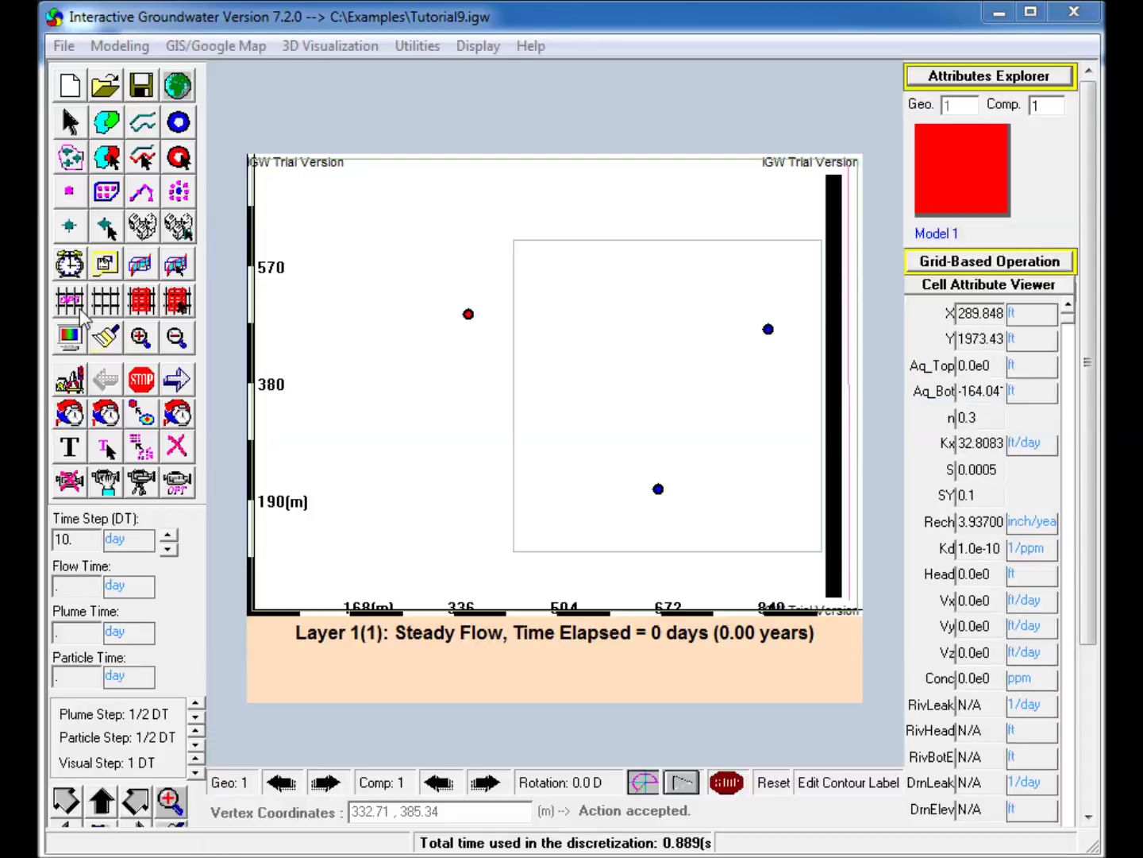
click(69, 302)
click(923, 664)
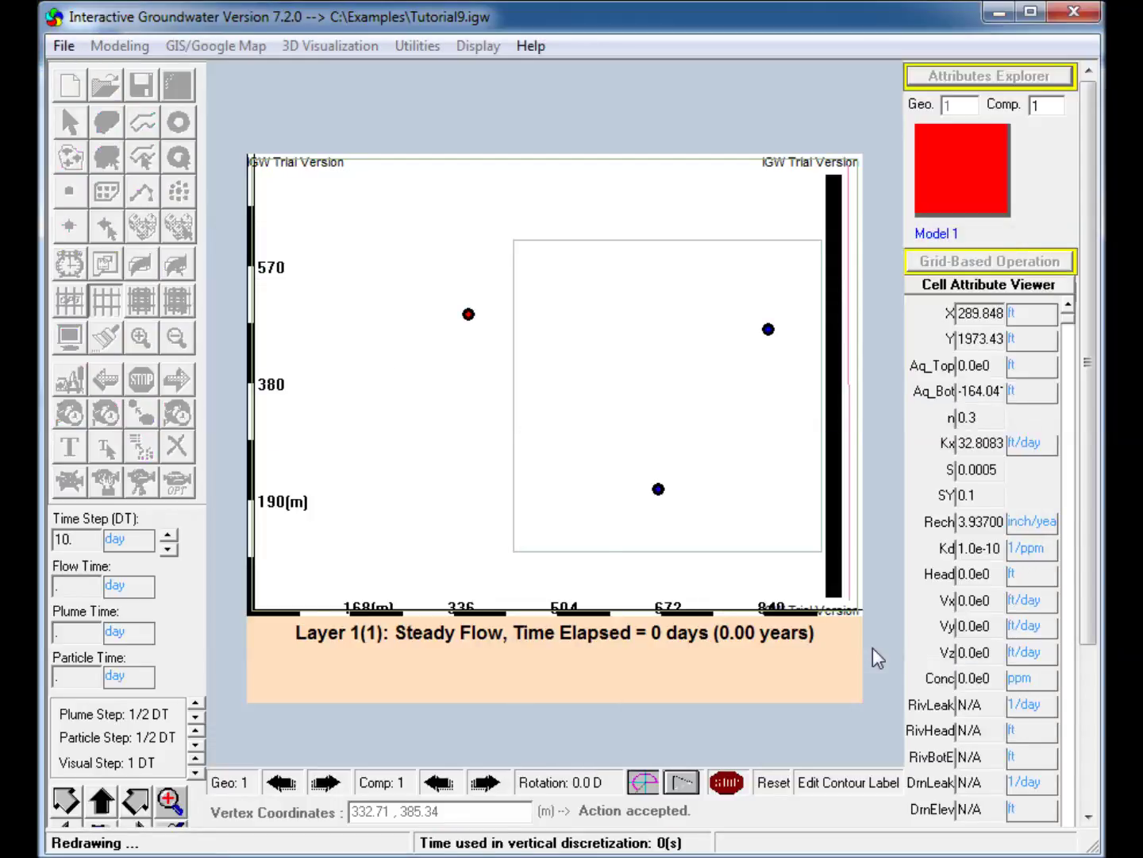
click(176, 379)
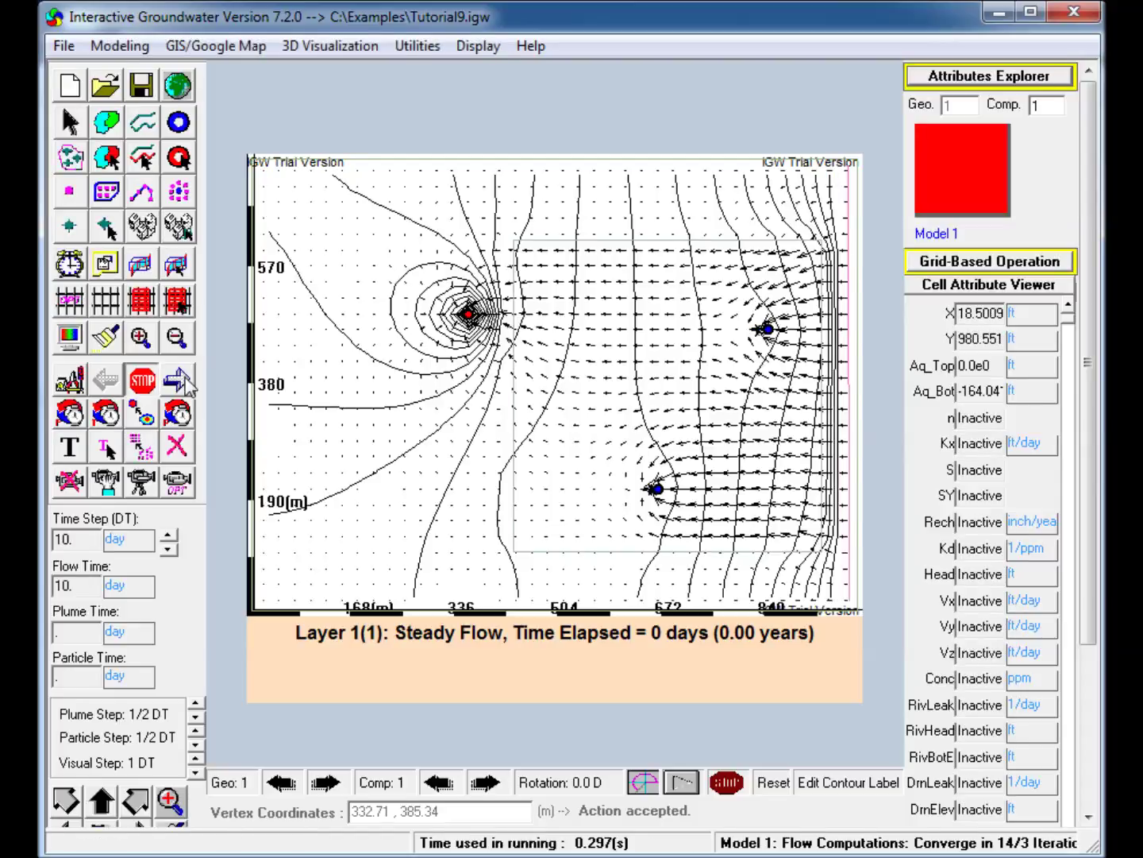
click(116, 161)
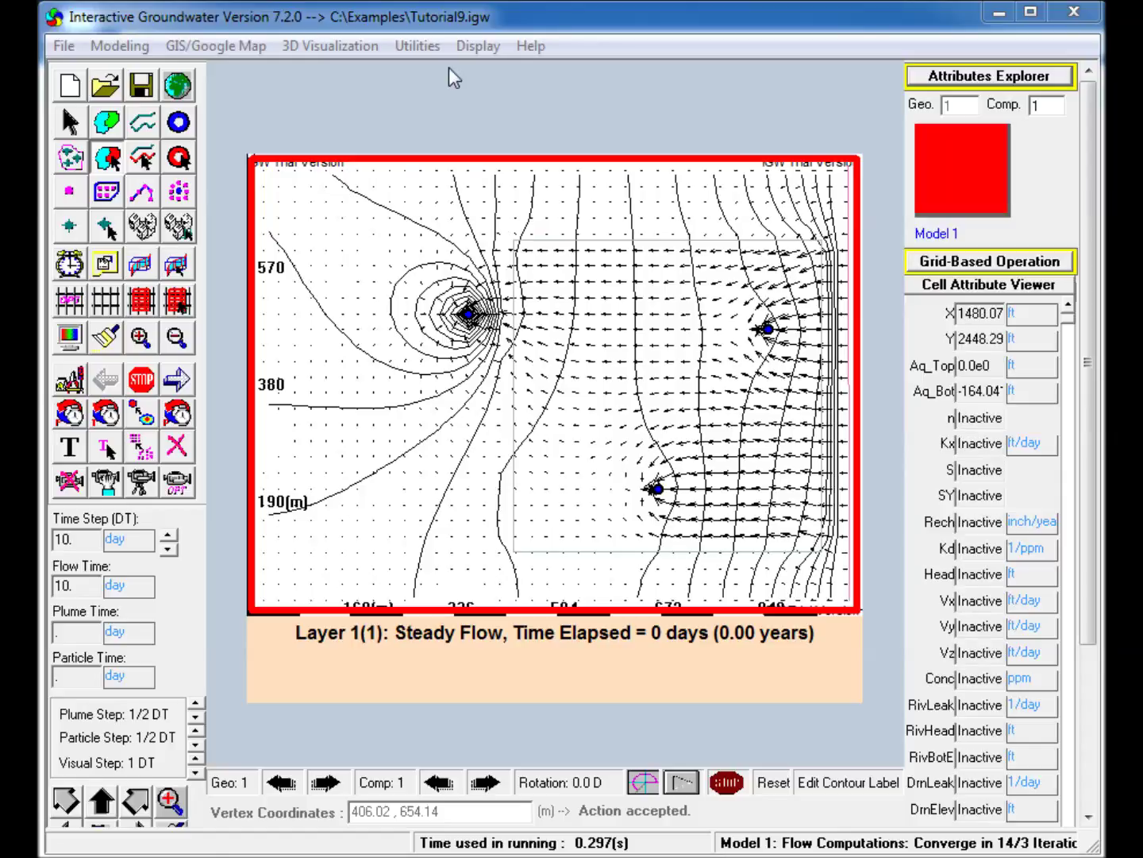
click(421, 46)
- Randomly sample Head (seed 12345) at 20 locations and save to C:\temp\ScatterPoints.csv
mouse_move(646, 125)
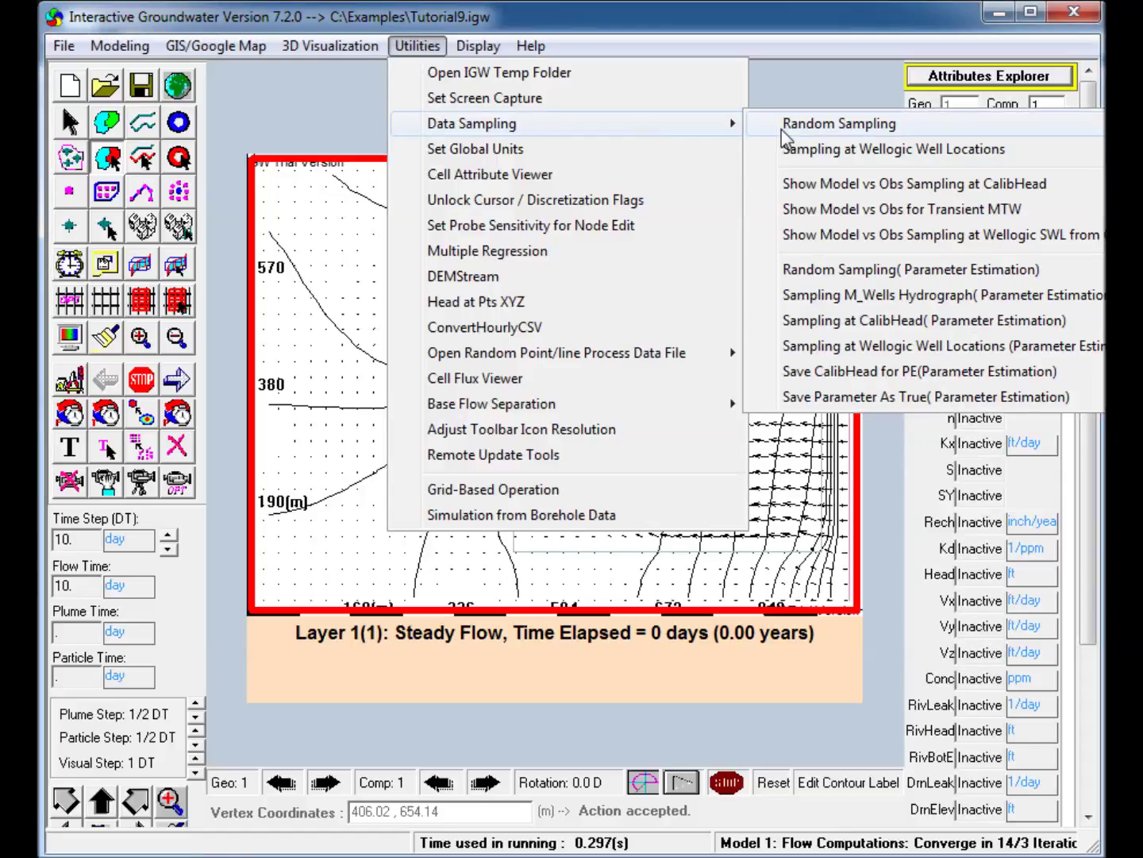
click(839, 124)
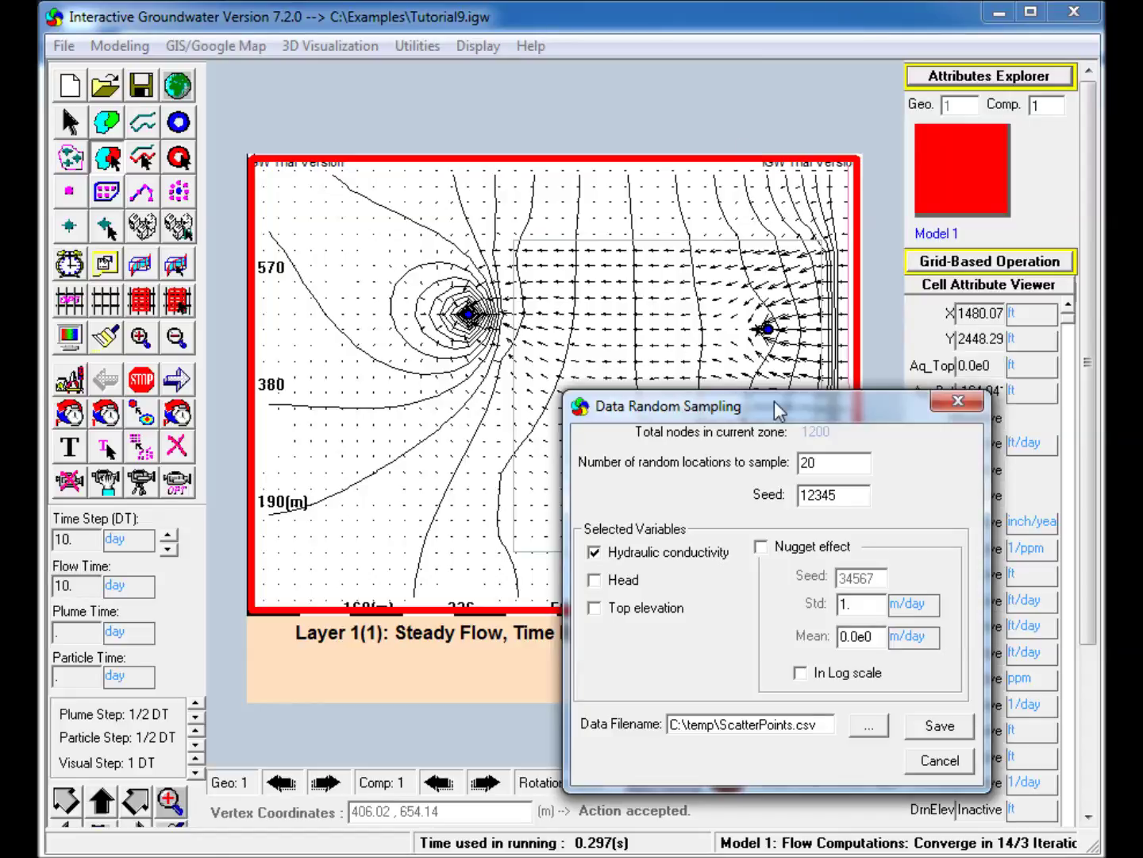
drag(775, 401, 693, 257)
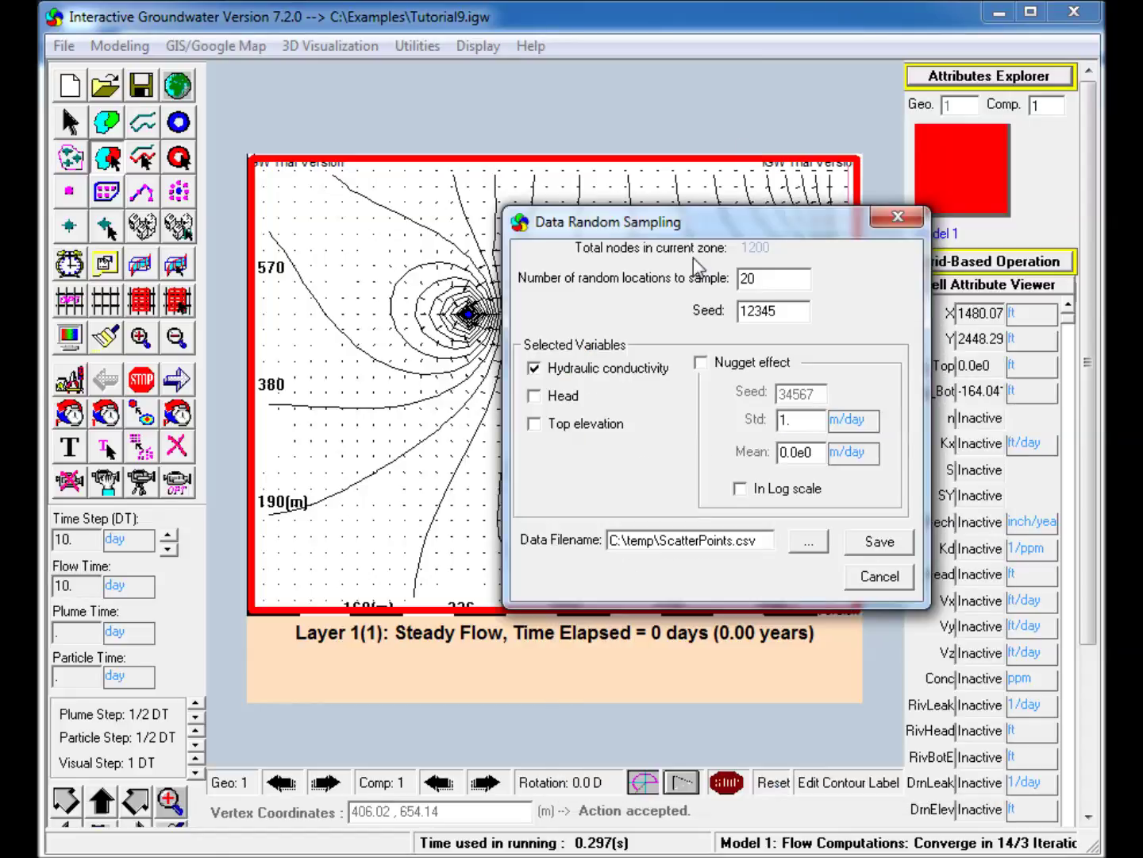
click(537, 398)
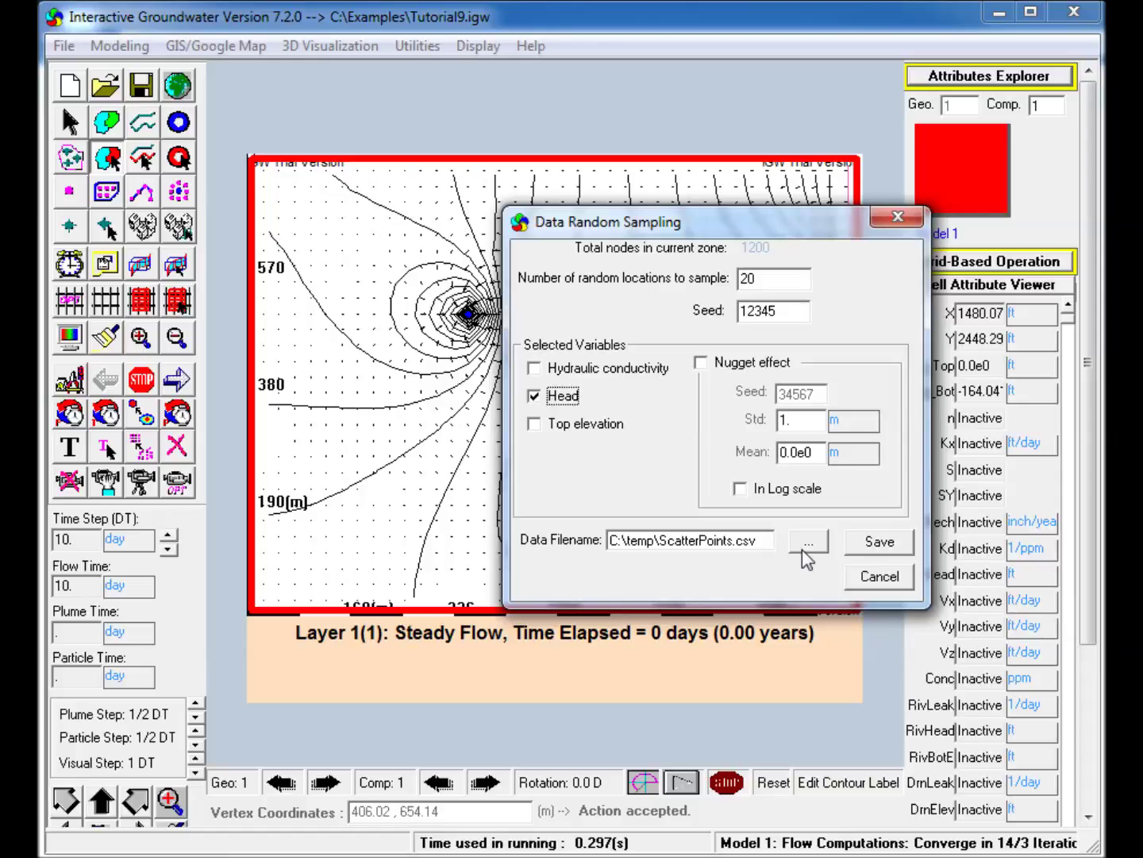
click(874, 556)
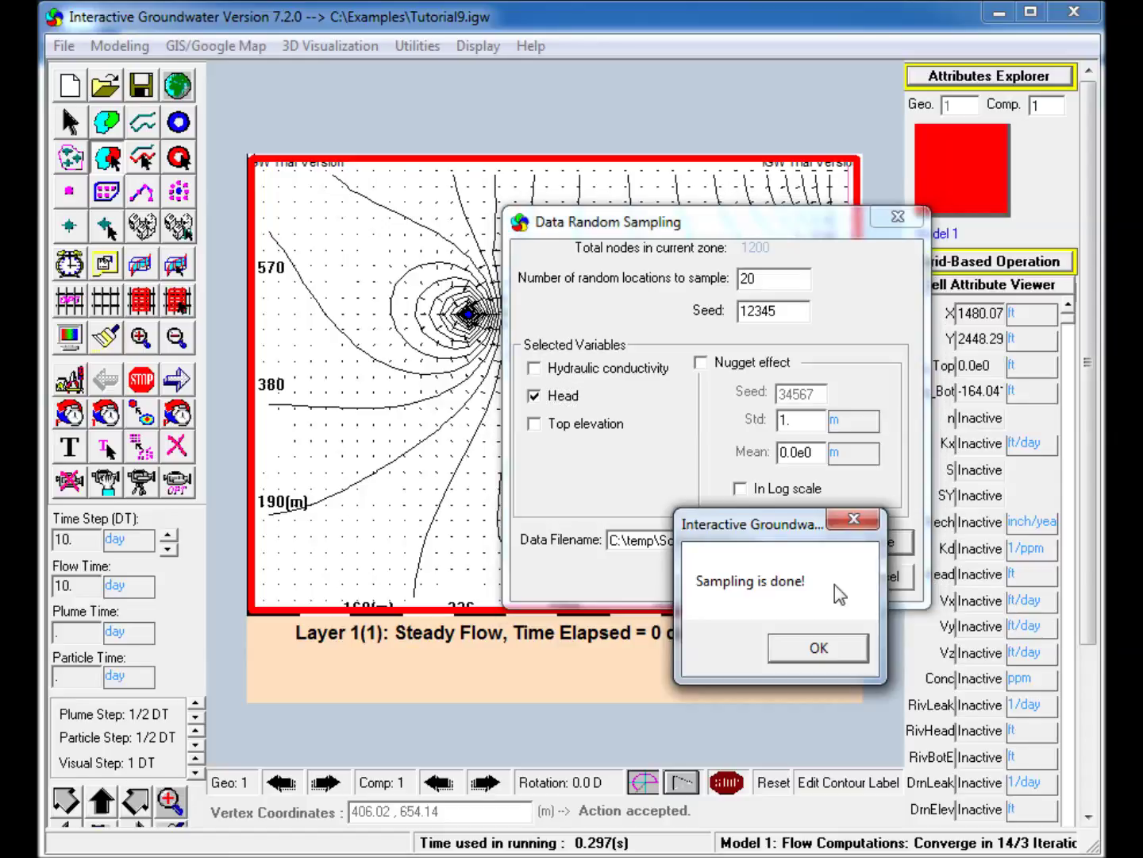
click(835, 647)
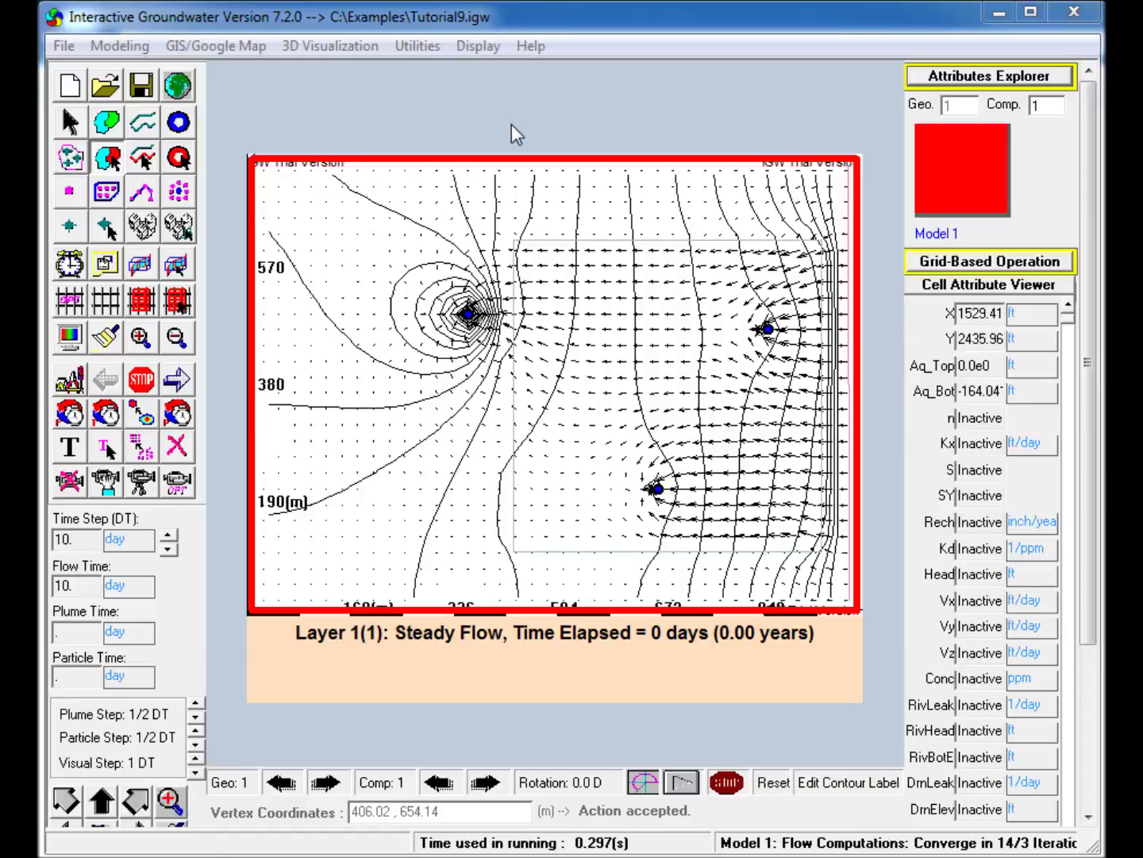
- Export the random head samples for automatic calibration as CalibrationData.dat
click(413, 46)
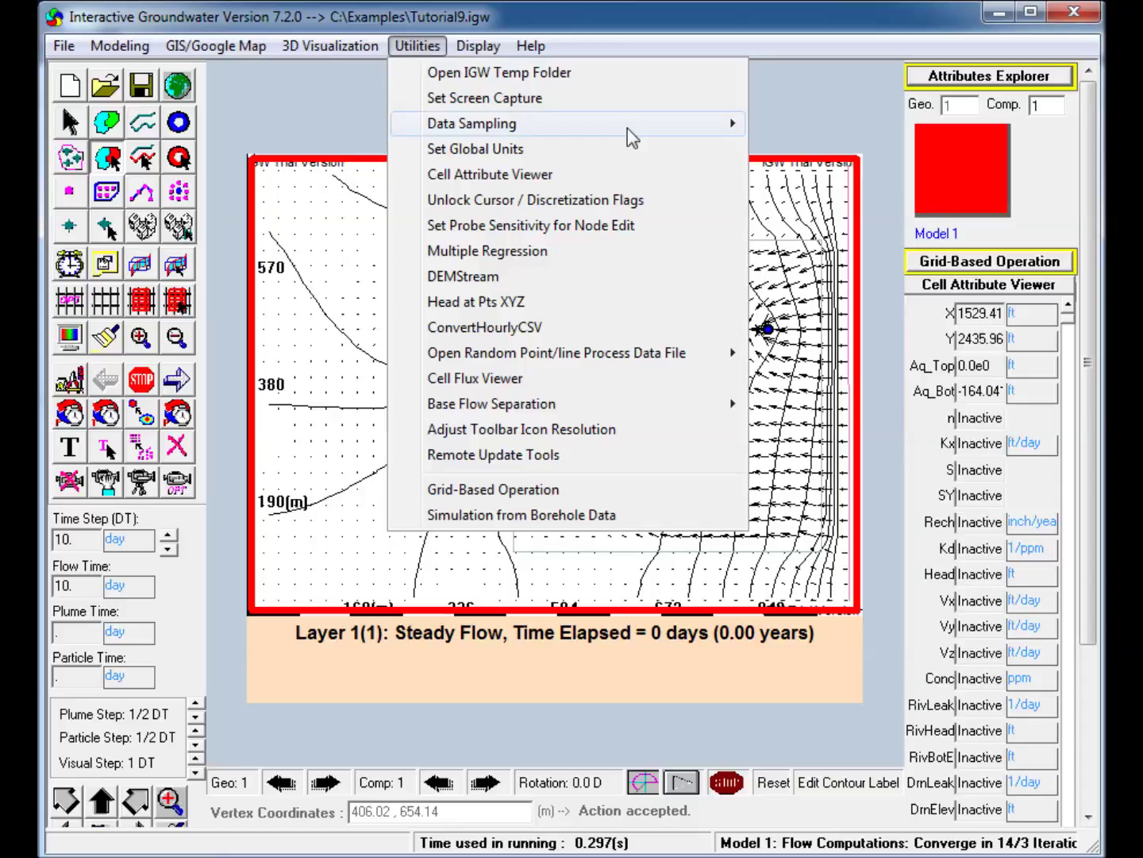
mouse_move(654, 129)
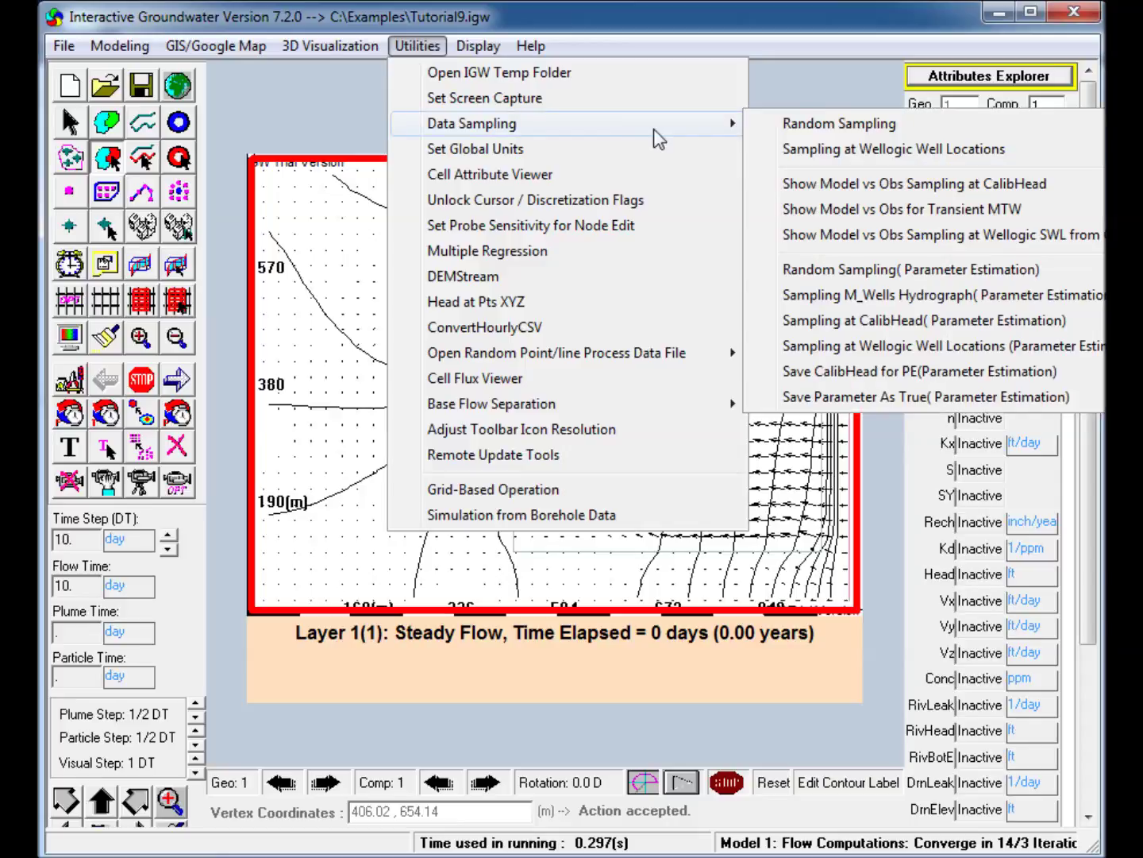
click(934, 271)
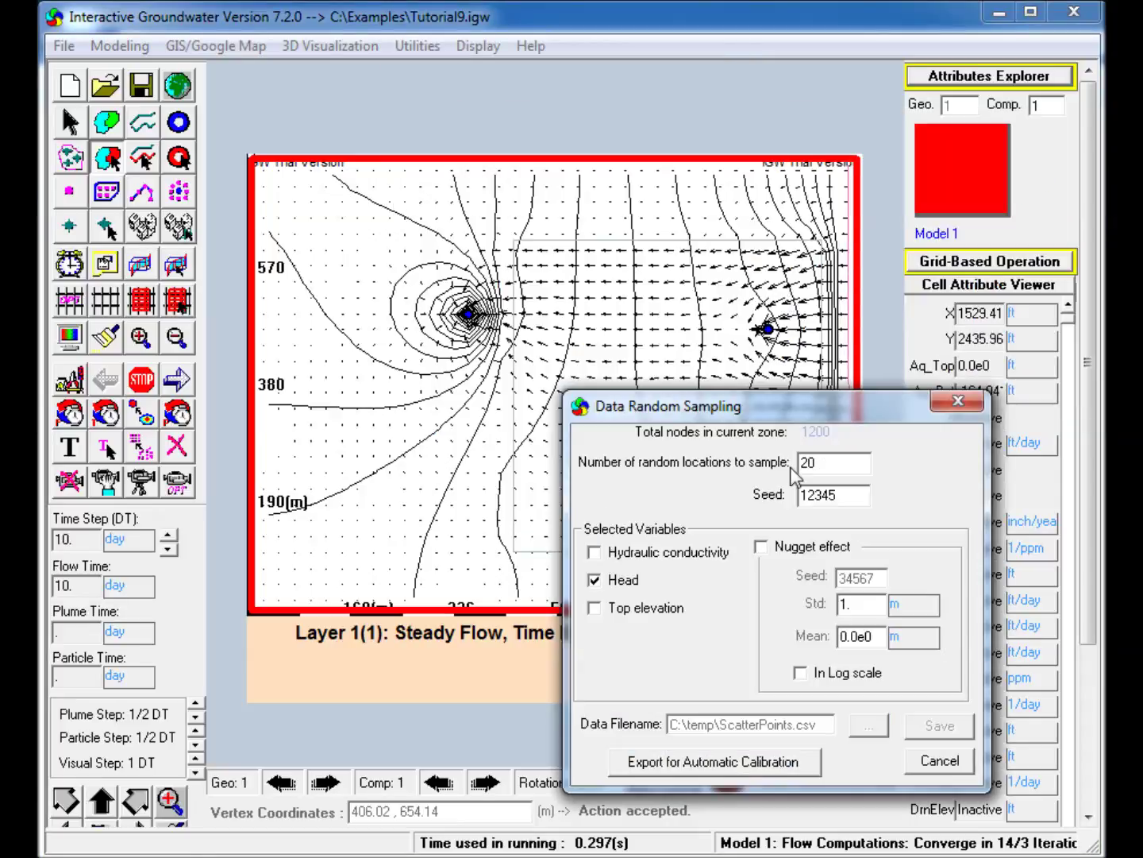
click(761, 769)
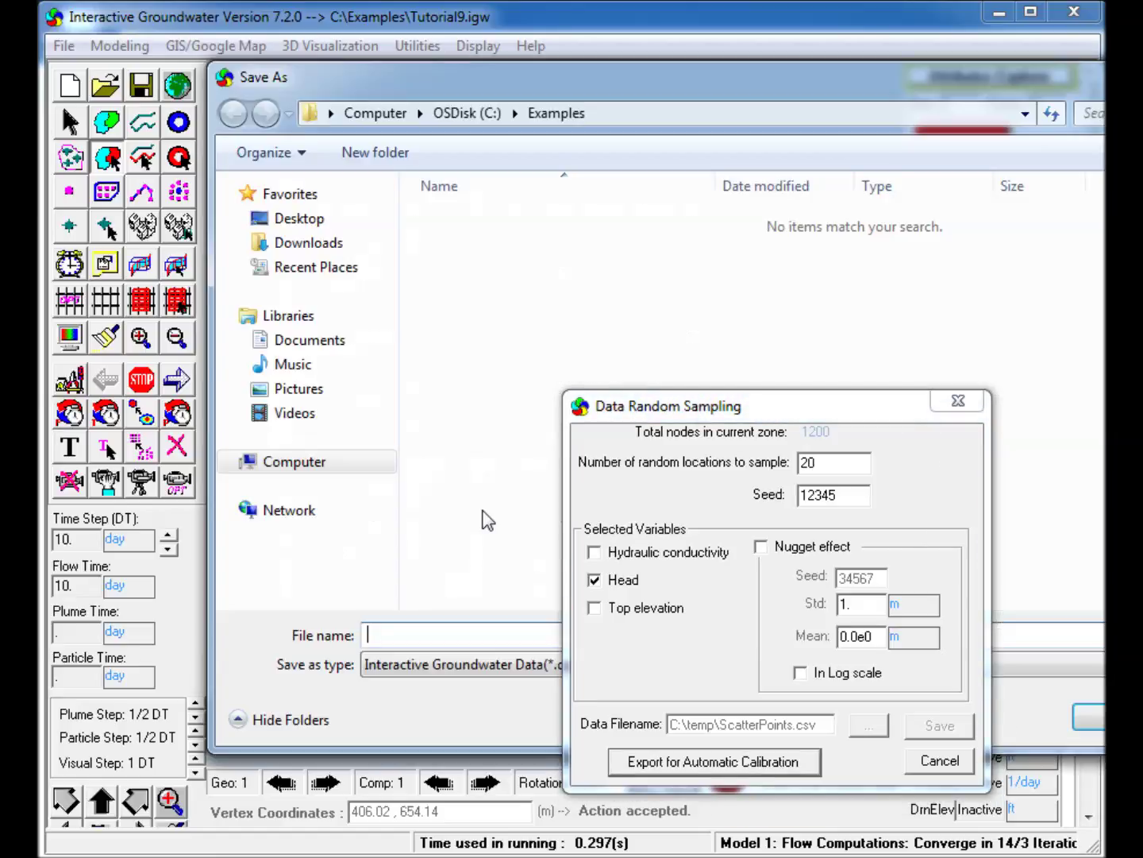
text(CalibrationData.d)
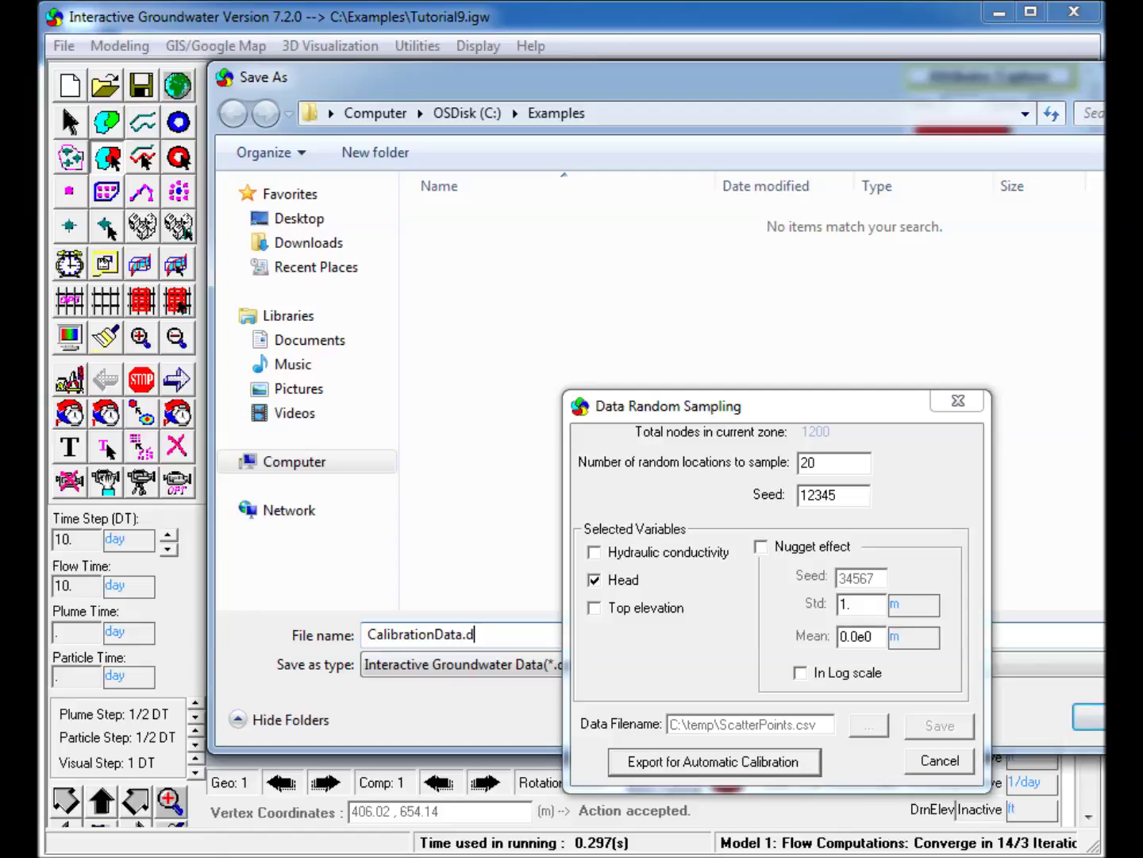
text(at)
key(Return)
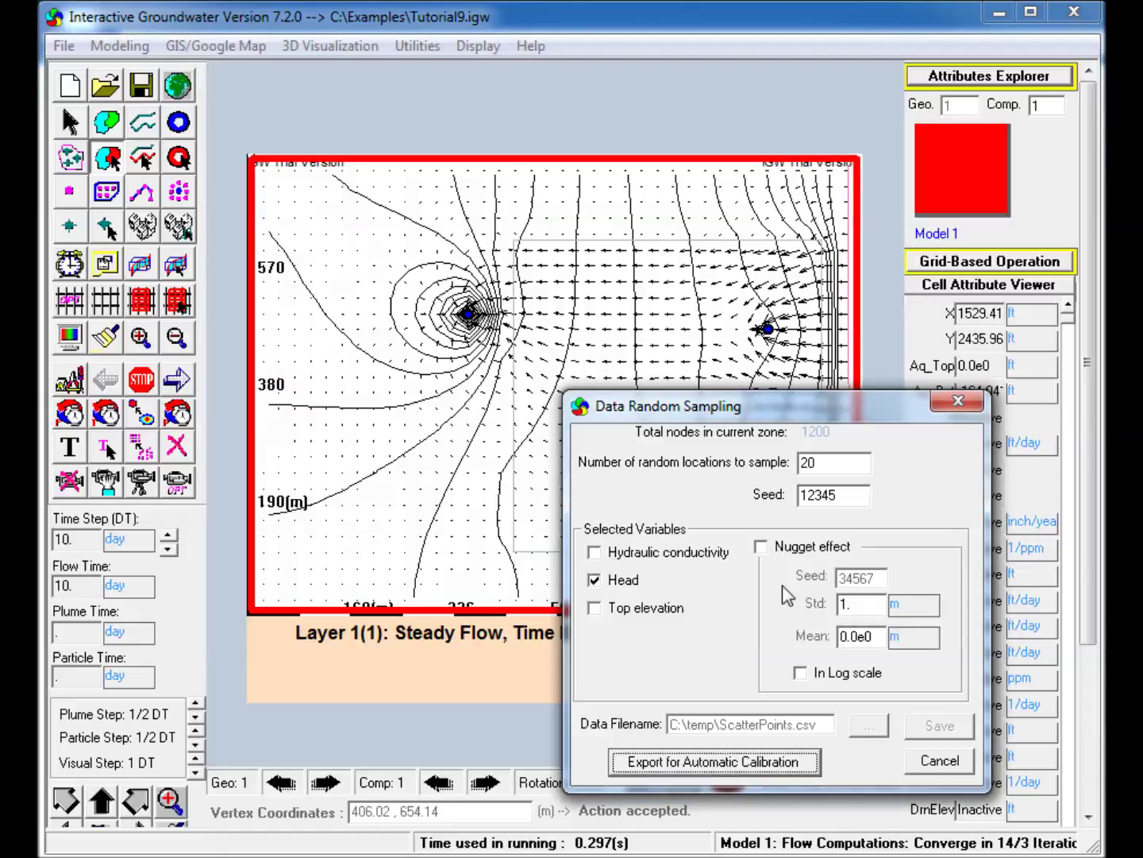
- Add nugget noise with std 0.2 and export the samples as CalibrationData_withNoise.dat
click(761, 547)
drag(856, 604, 755, 612)
text(0.2)
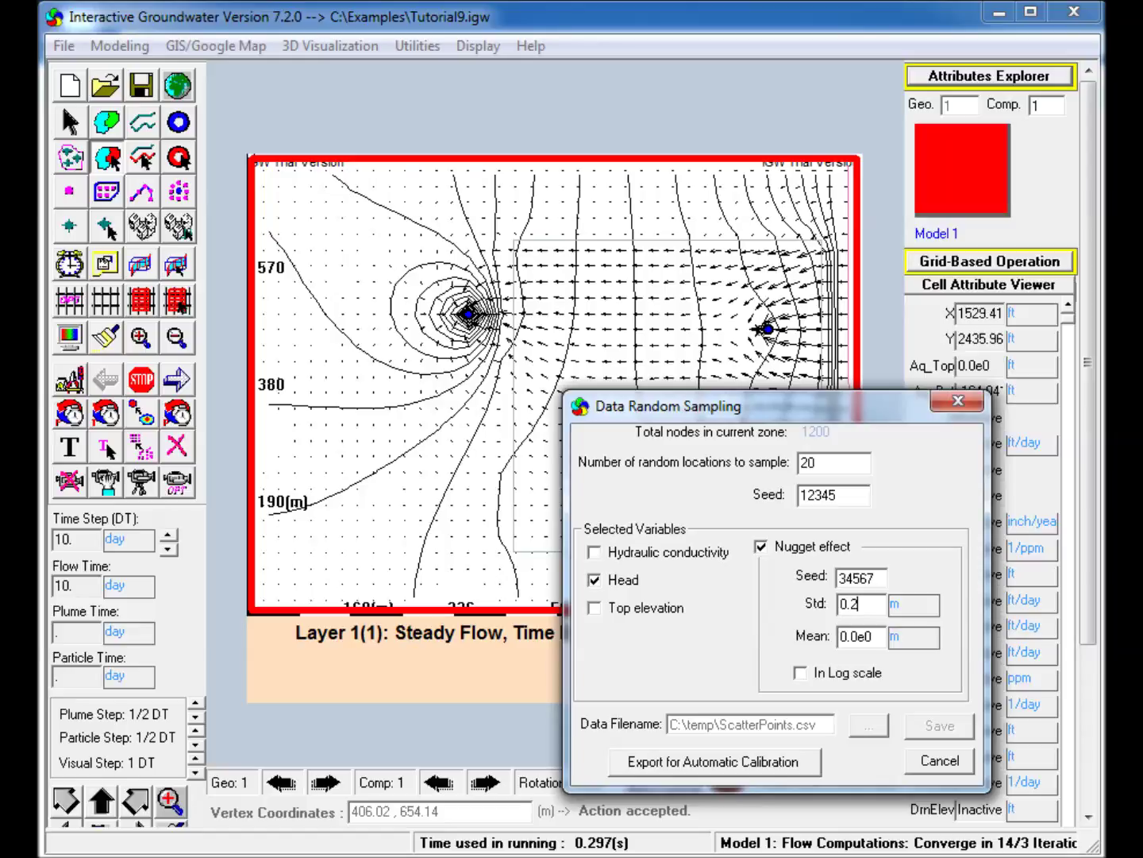
click(756, 774)
text(Calib)
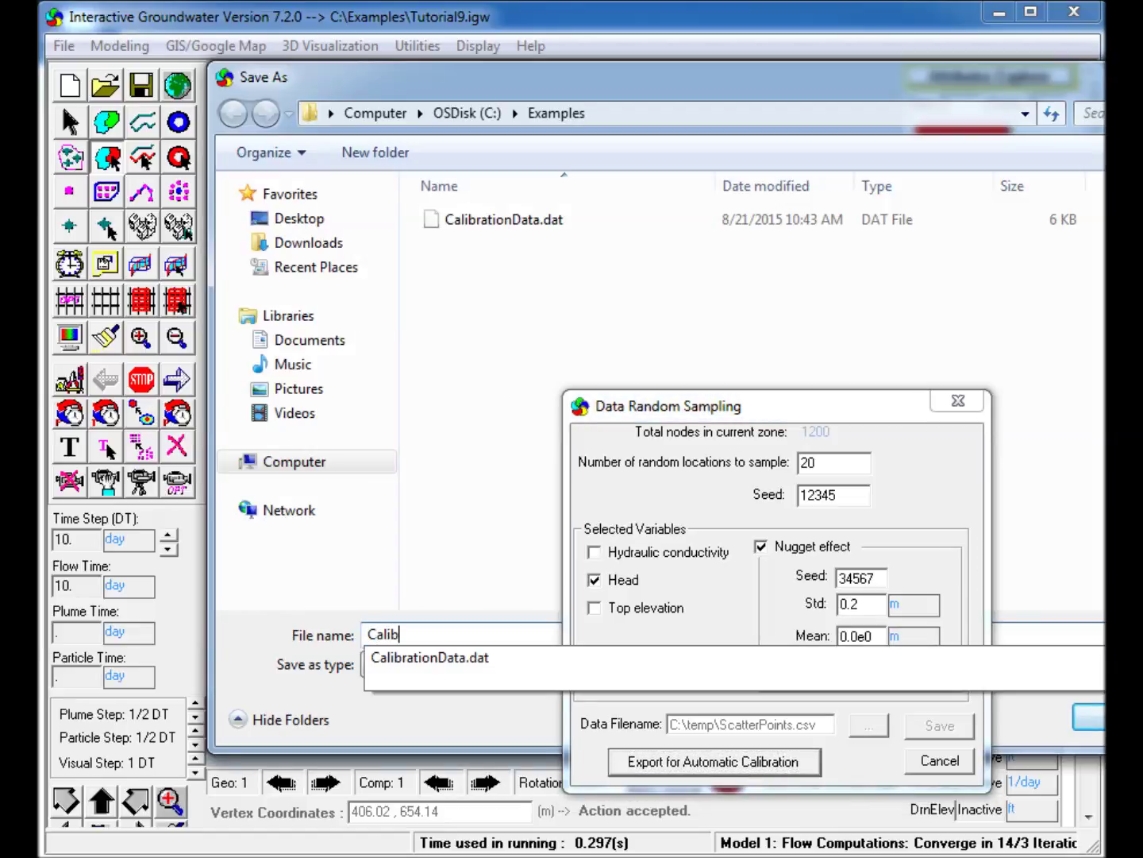
text(rationData_withNoise.dat)
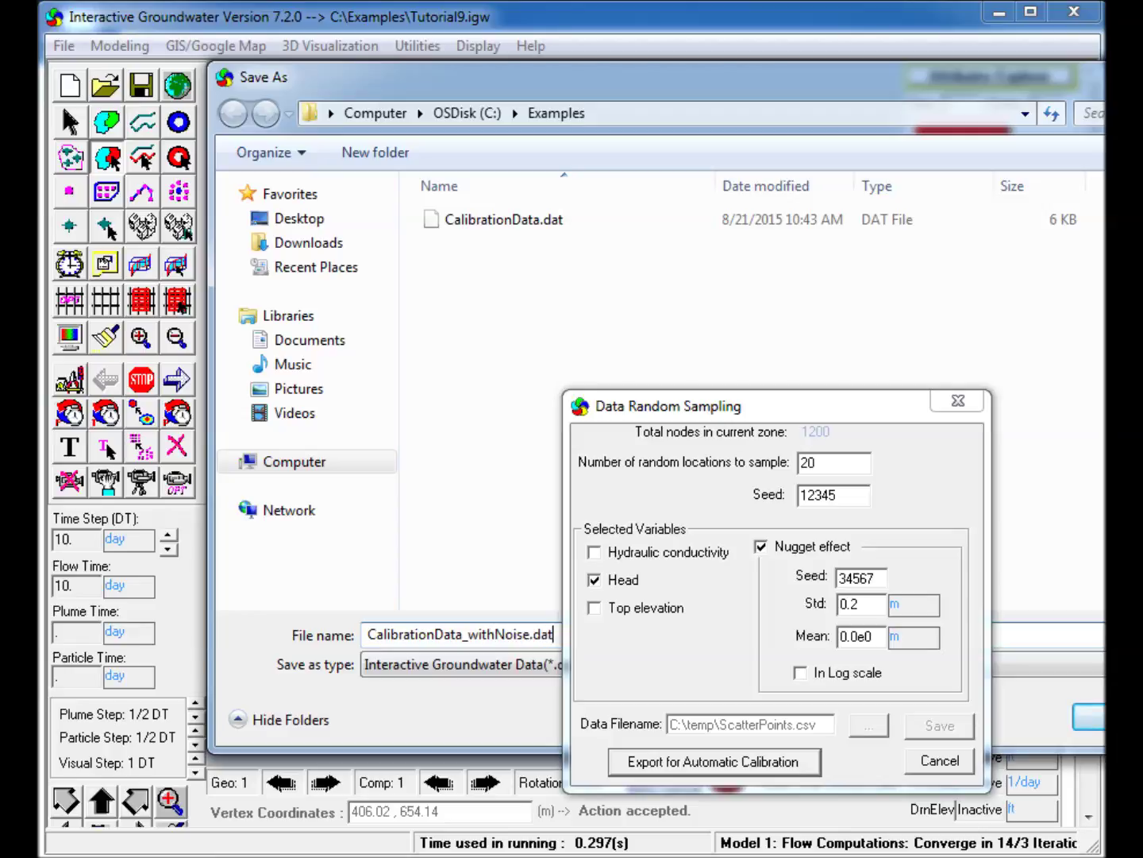
key(Return)
click(939, 760)
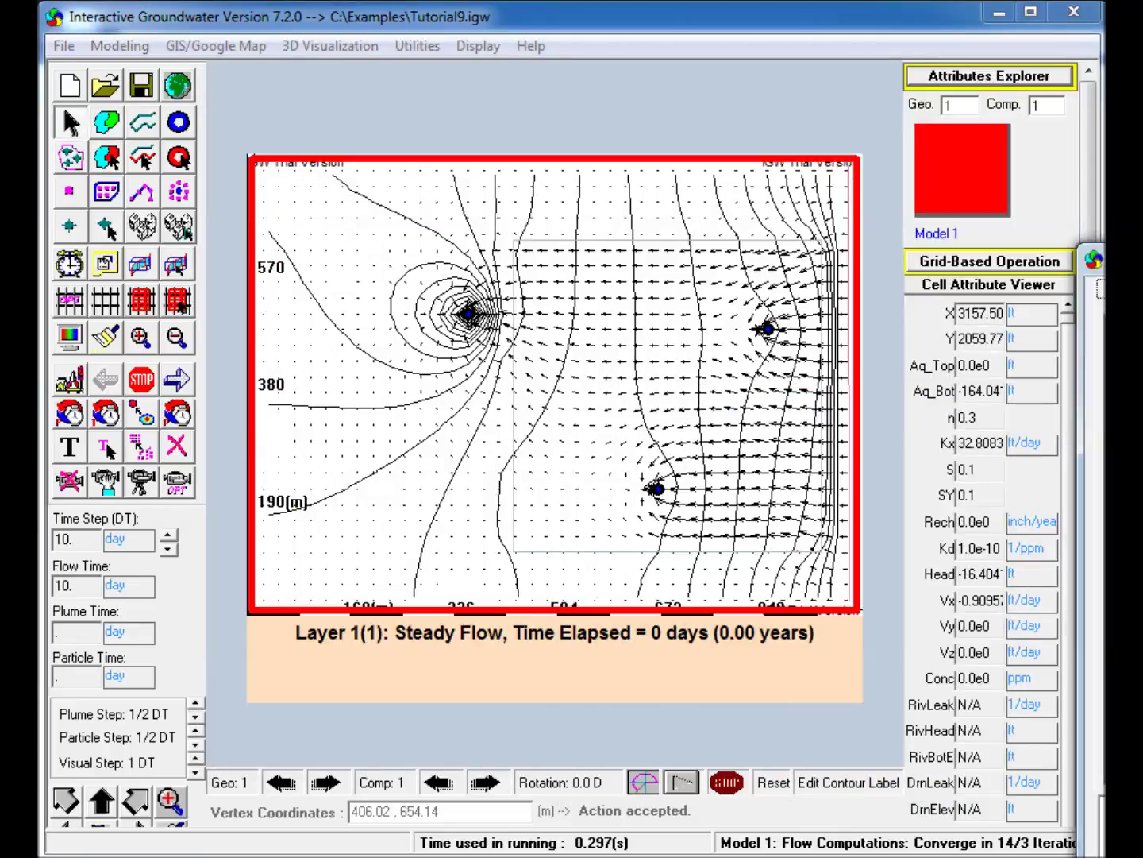
- Import scatter points from C:\temp\ScatterPoints.csv into Zone 2
click(1018, 76)
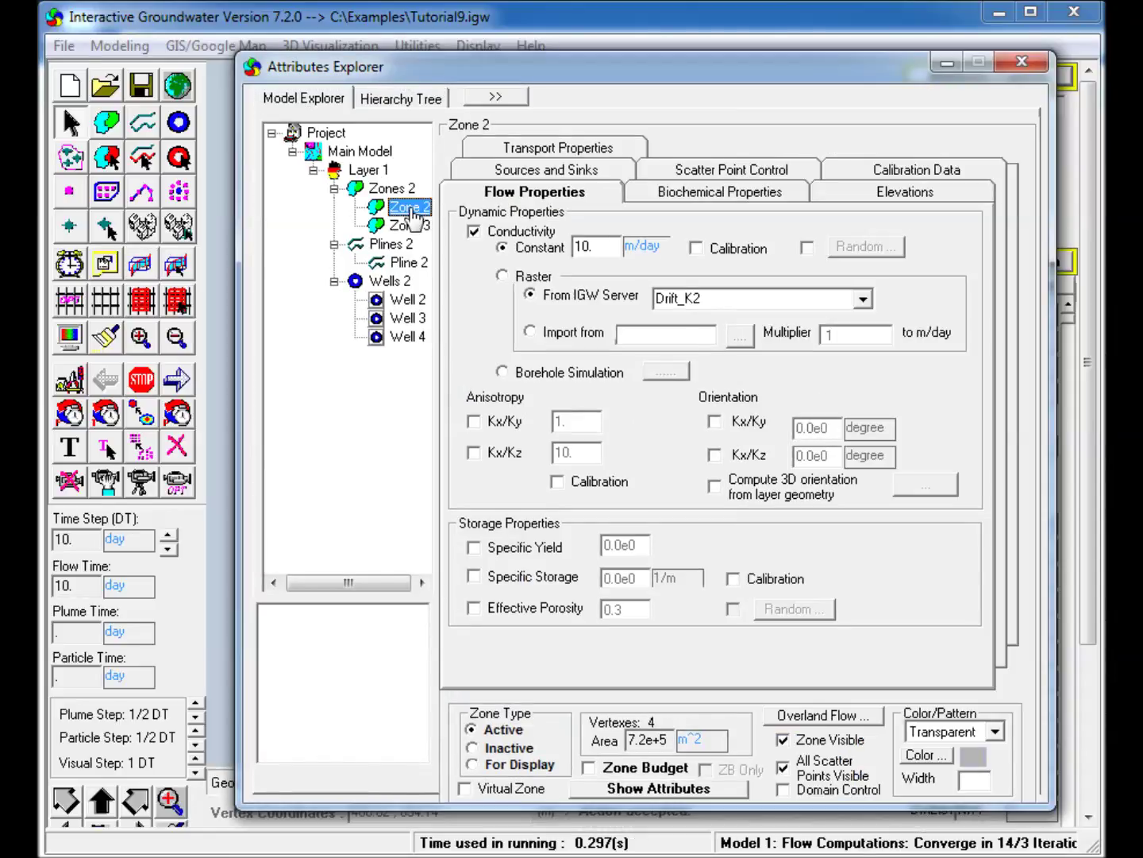
right_click(387, 208)
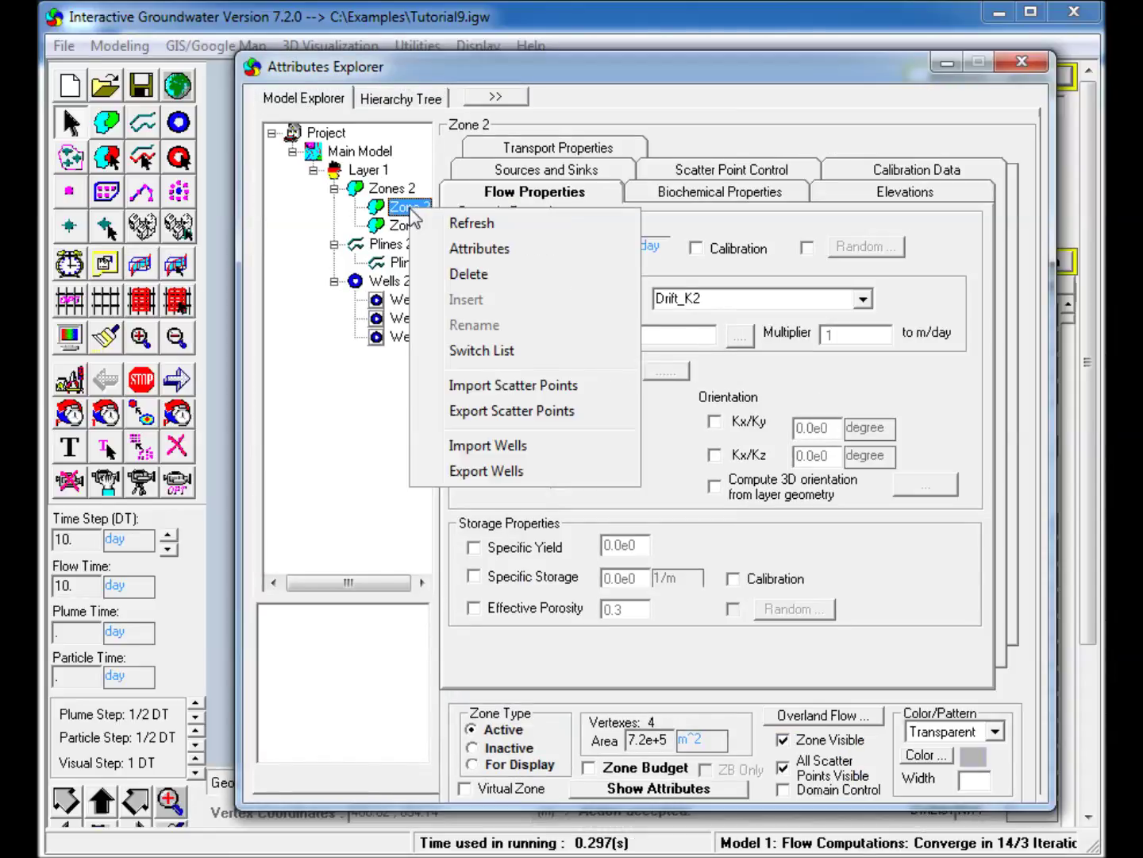
click(494, 389)
text(C:	e)
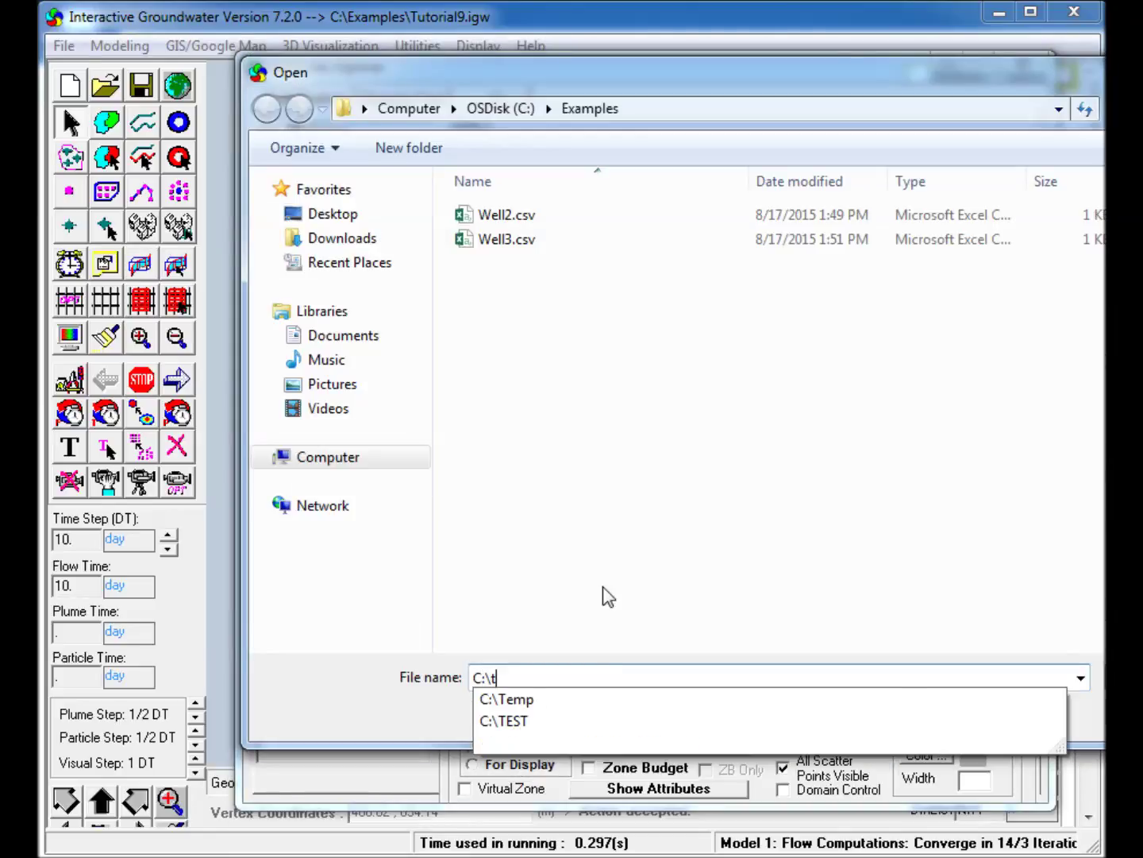
text(mp\Sca)
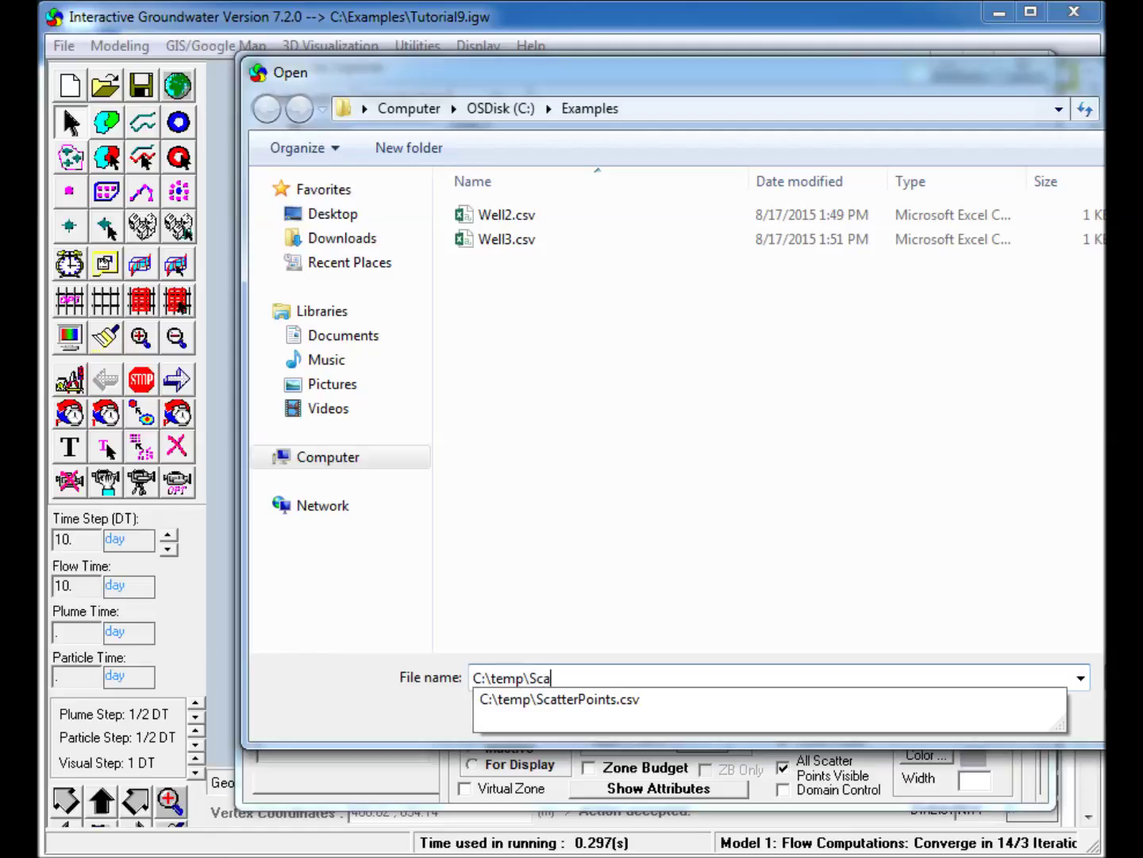
key(Down)
key(Return)
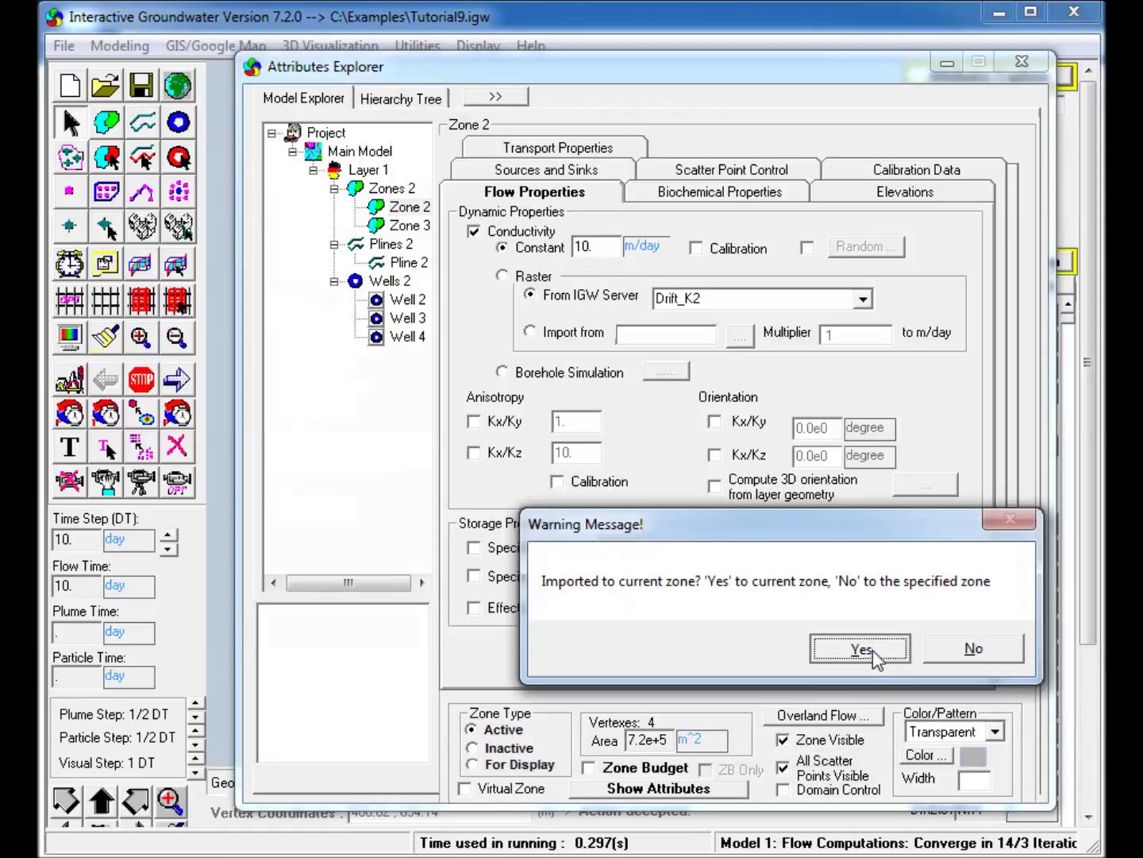
click(861, 650)
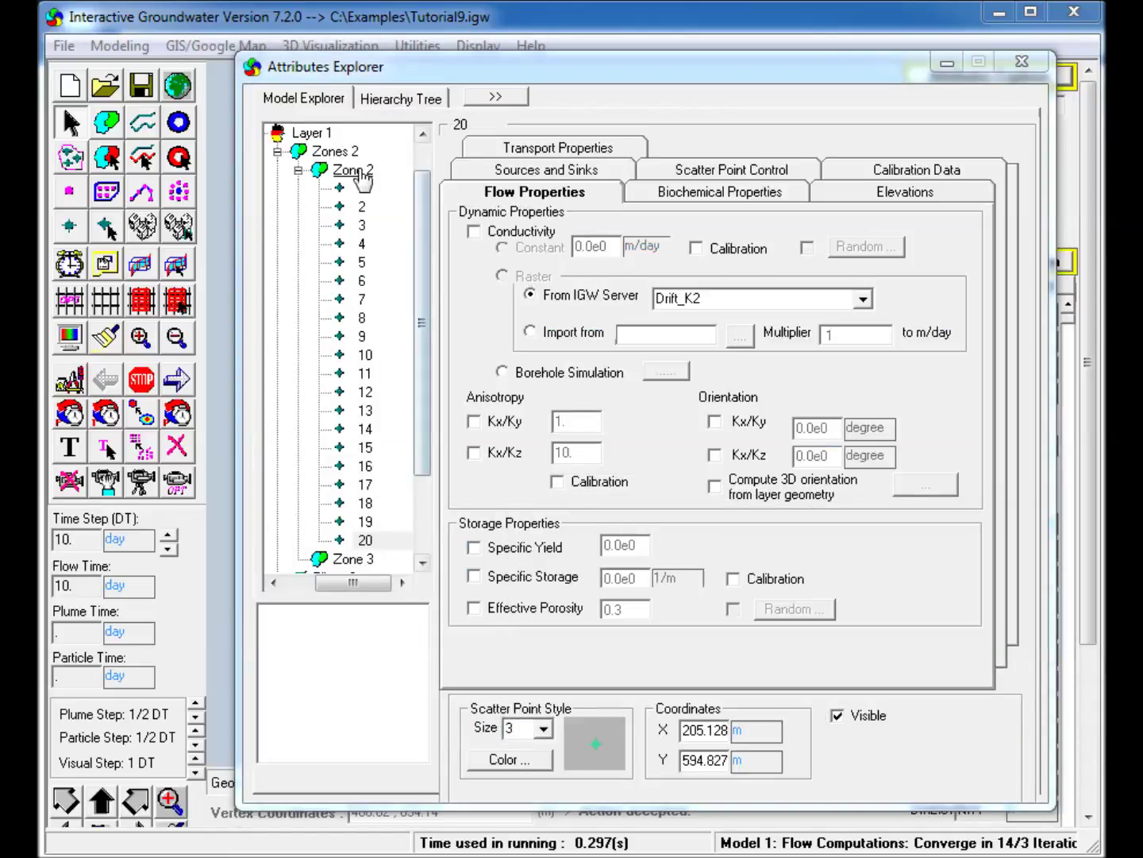
- Copy Zone 2's 20 starting-head scatter points to calibration heads, toggling the compact list
click(355, 170)
right_click(360, 172)
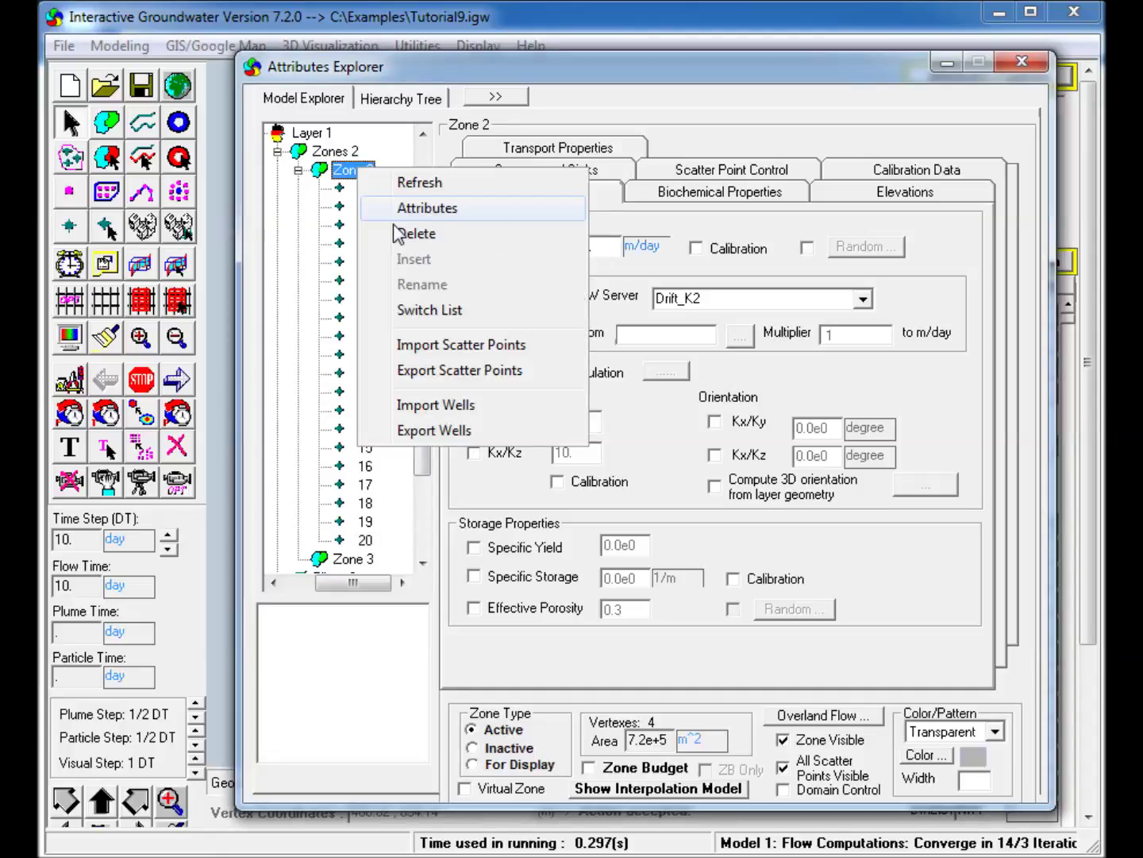
click(425, 310)
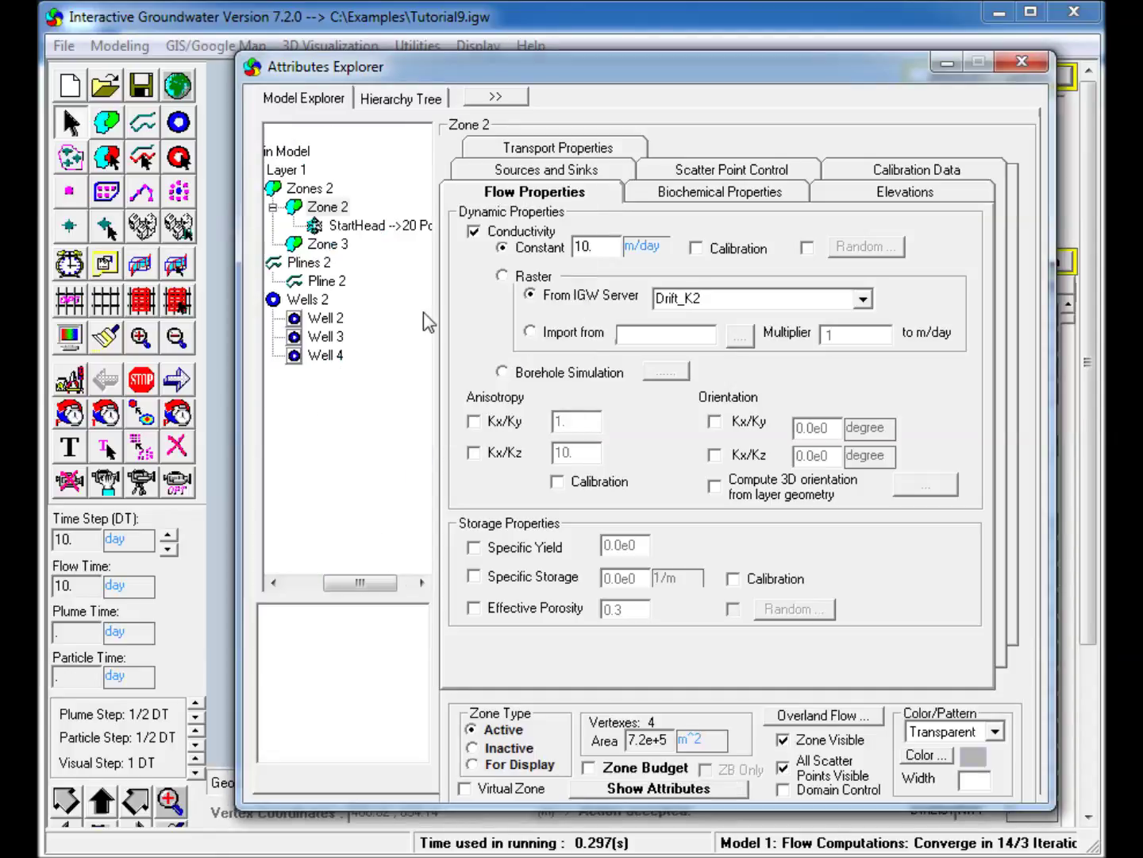
click(746, 170)
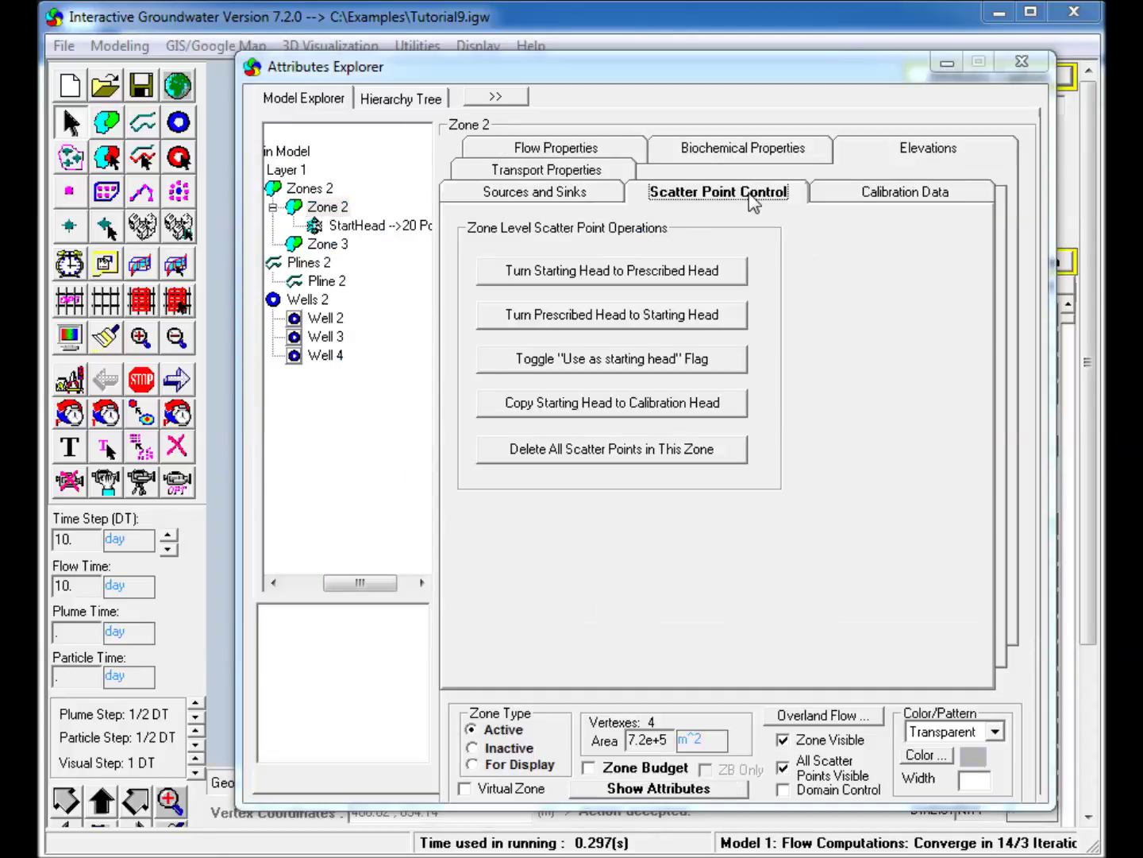
click(653, 413)
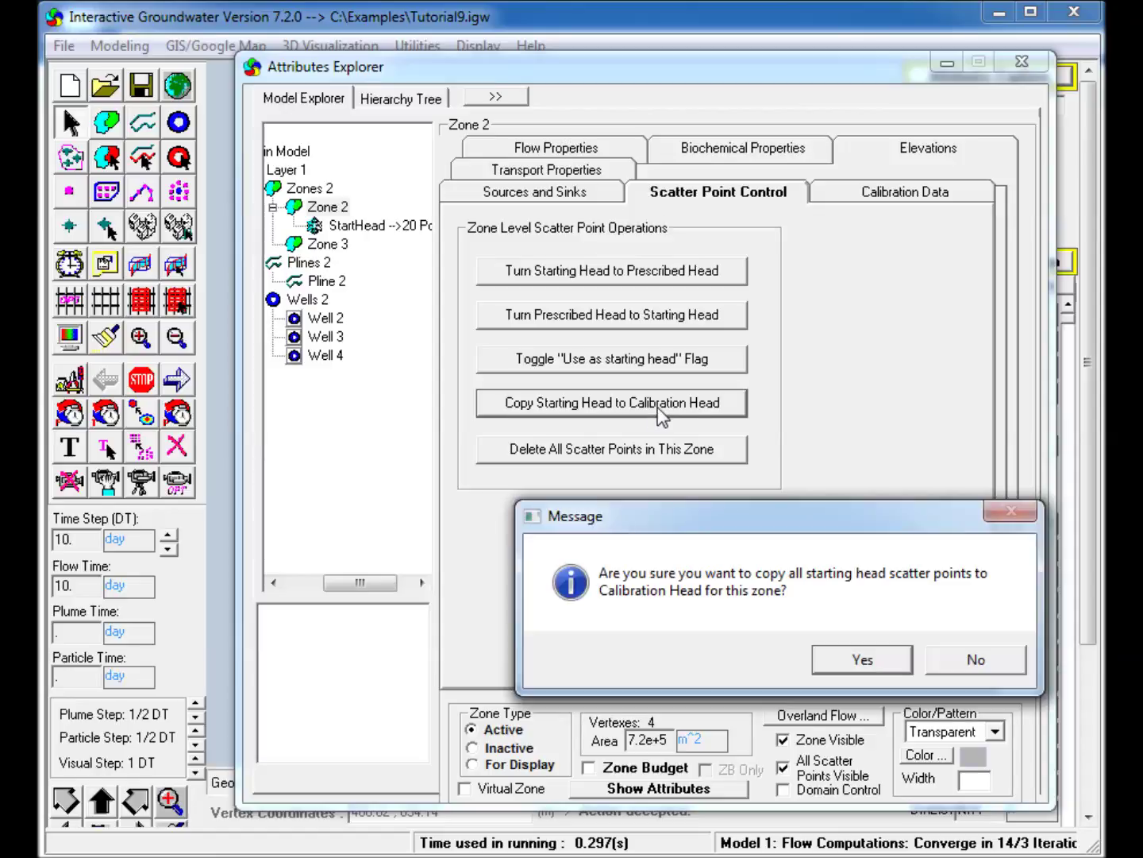
click(863, 660)
click(346, 170)
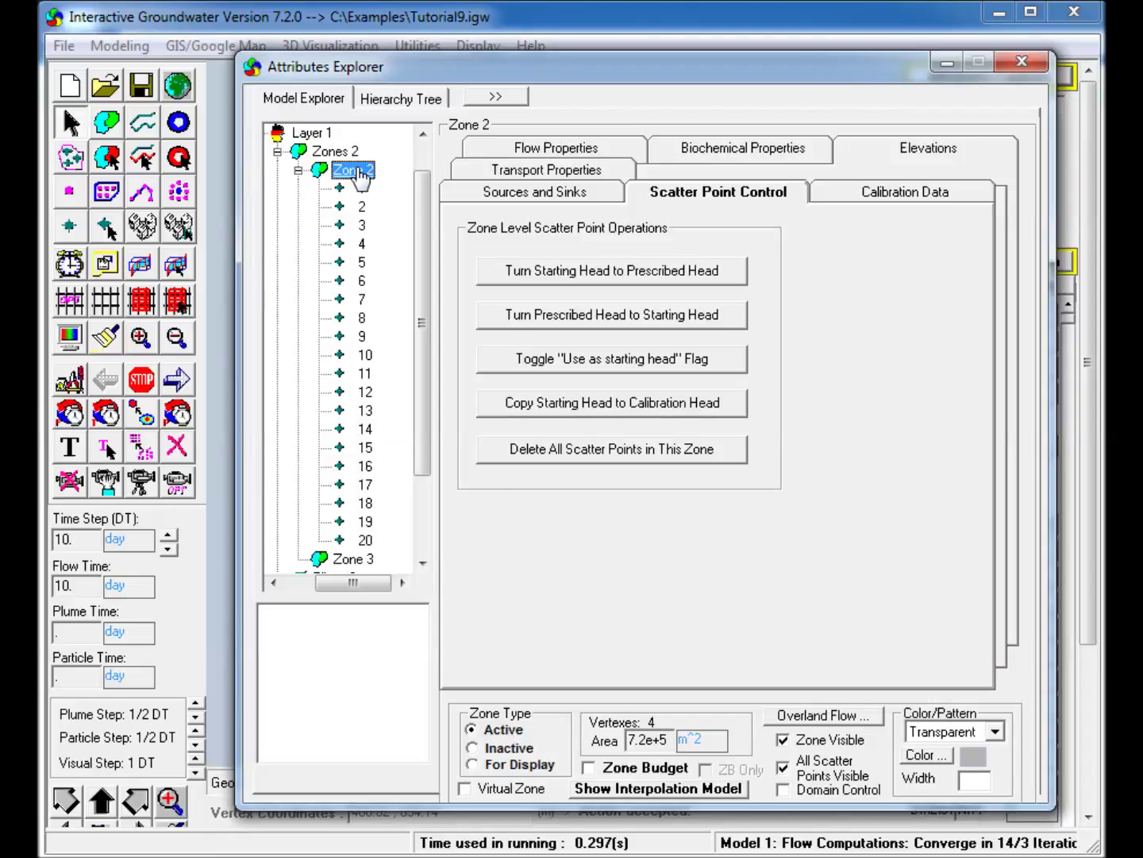
right_click(354, 171)
click(411, 313)
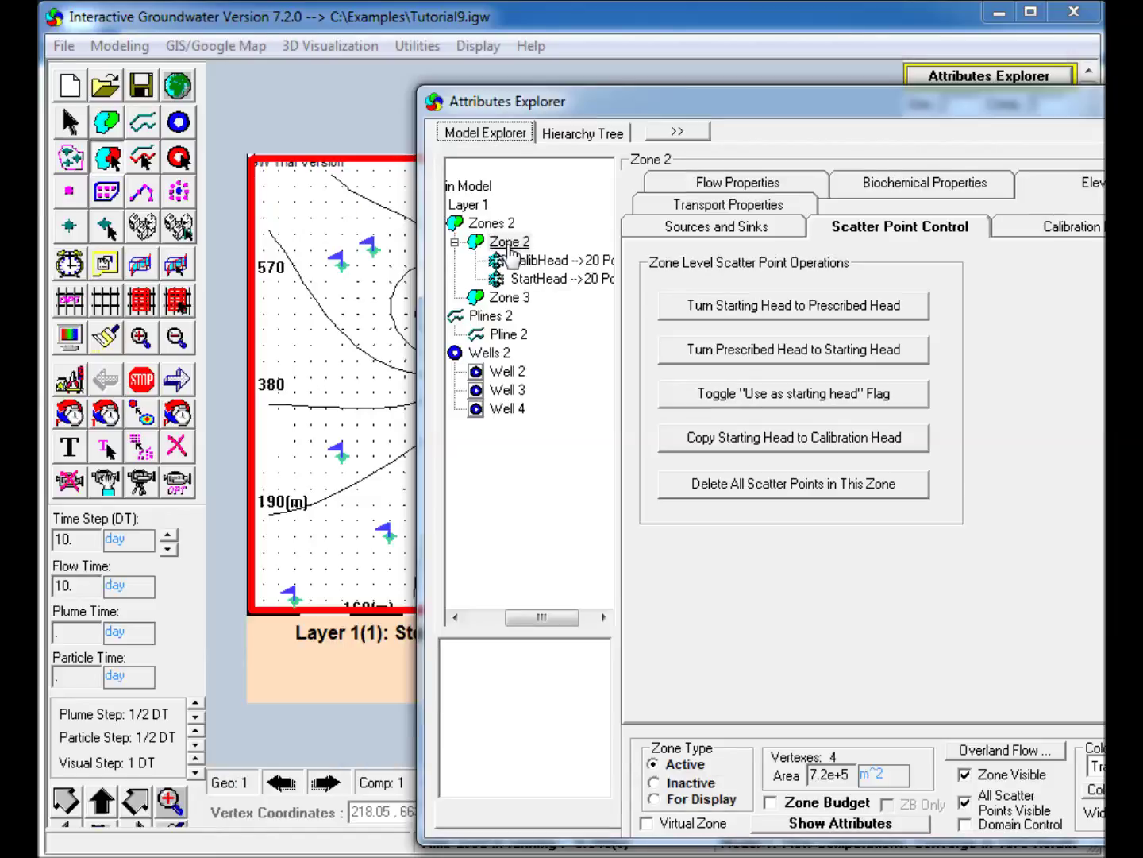
- Set Zone 2 conductivity to 20 m/day and Zone 3 to 50 m/day
click(686, 190)
key(Tab)
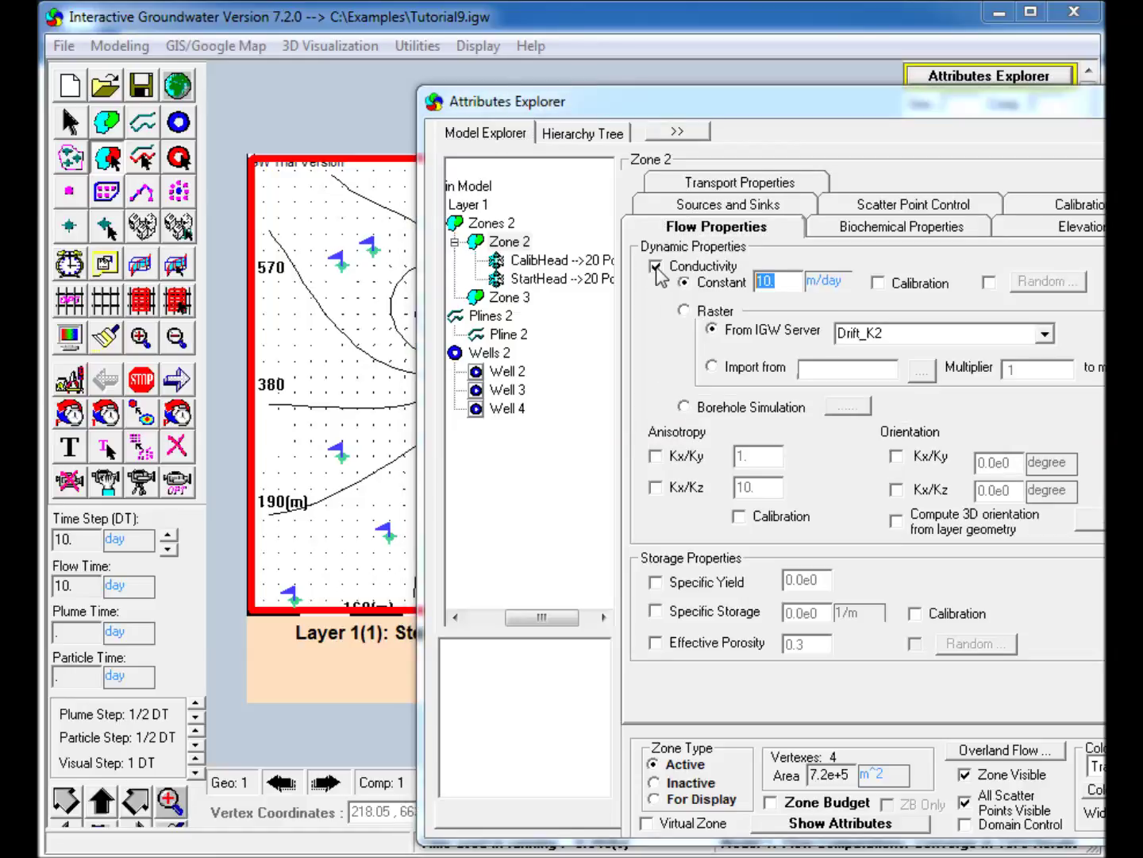
text(20)
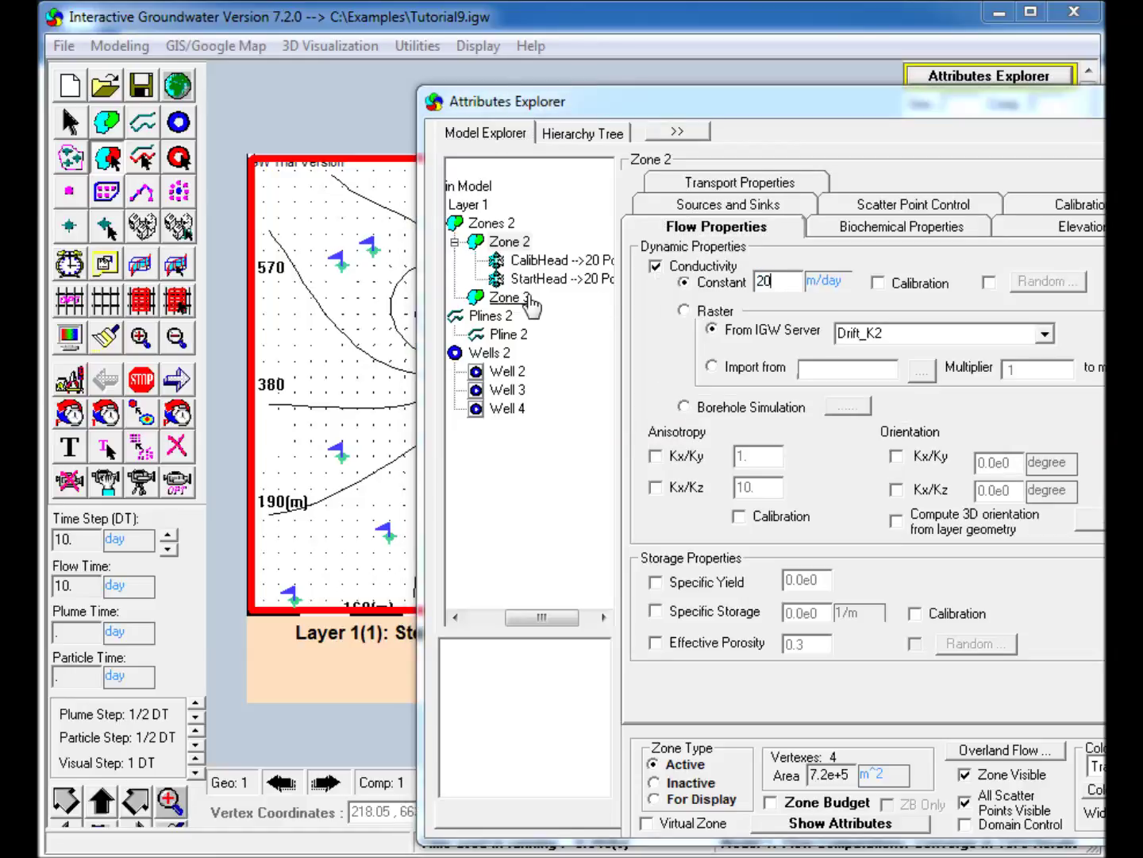
click(508, 296)
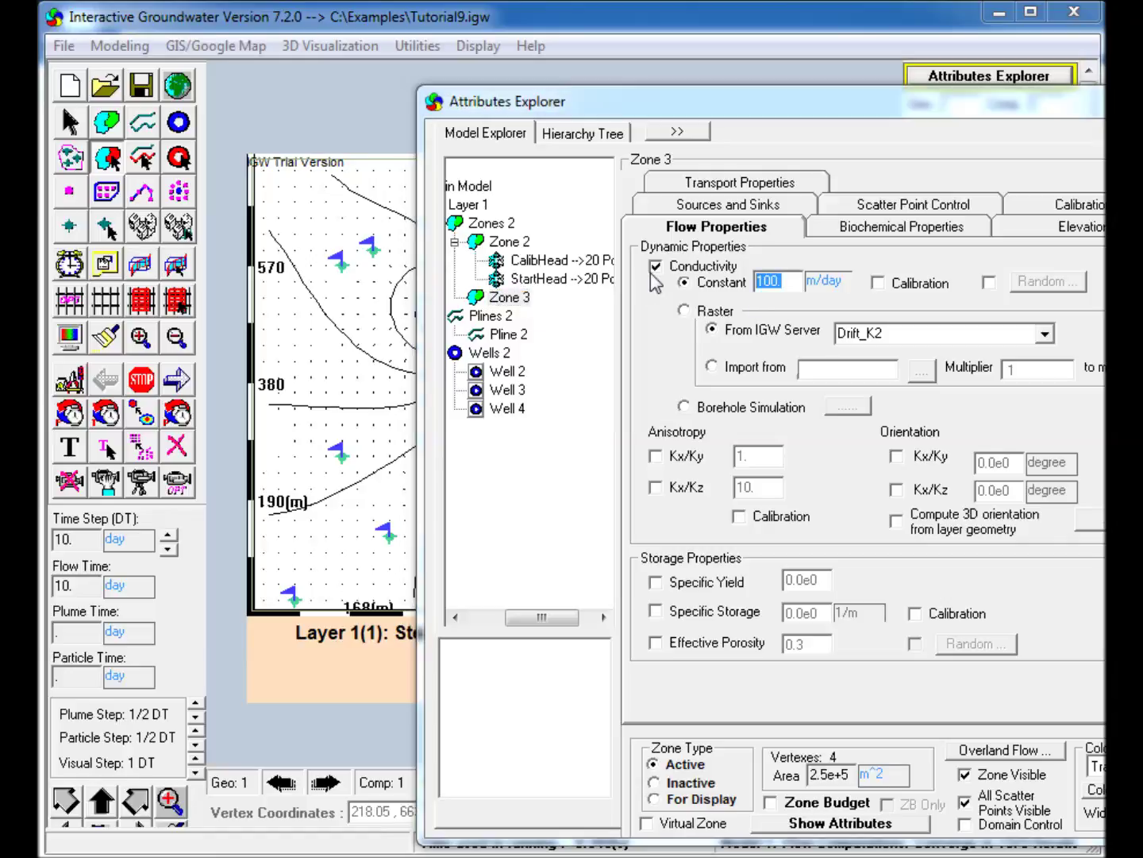
text(50)
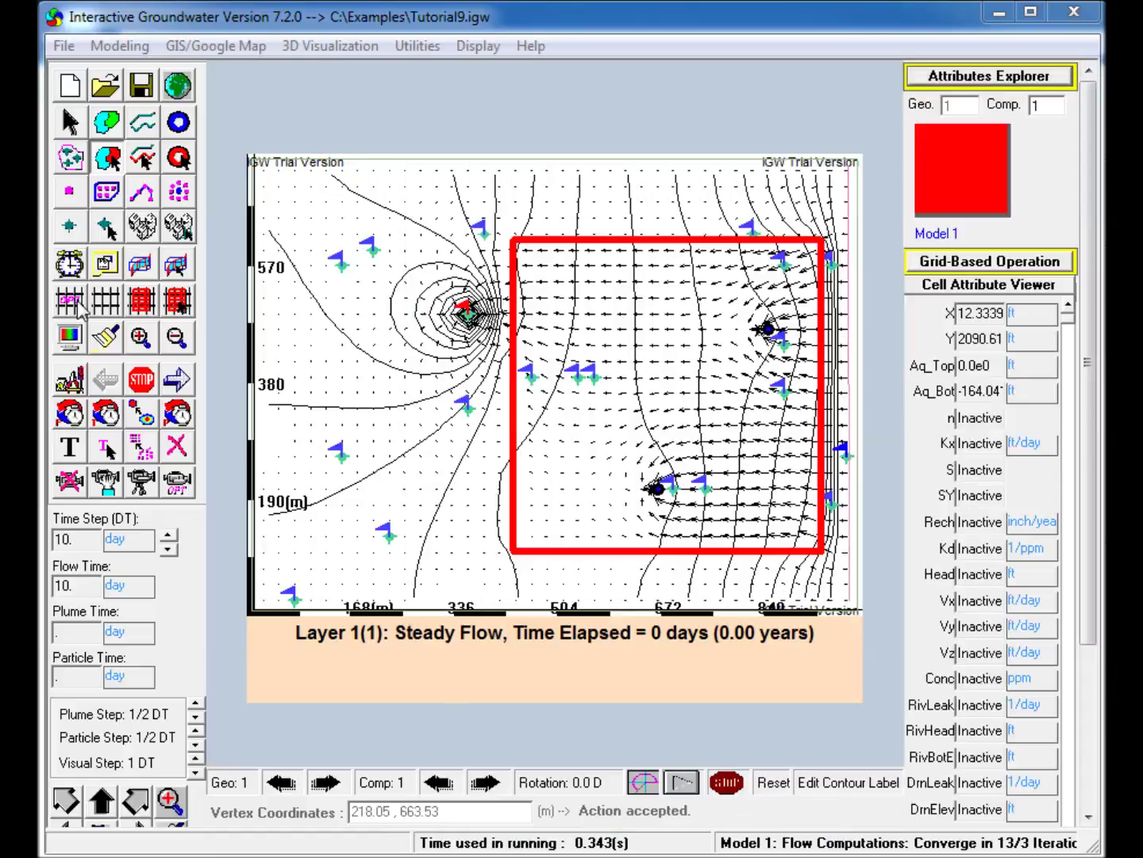
- Re-discretize the grid and rerun the steady flow model with the new conductivities
click(76, 308)
click(964, 667)
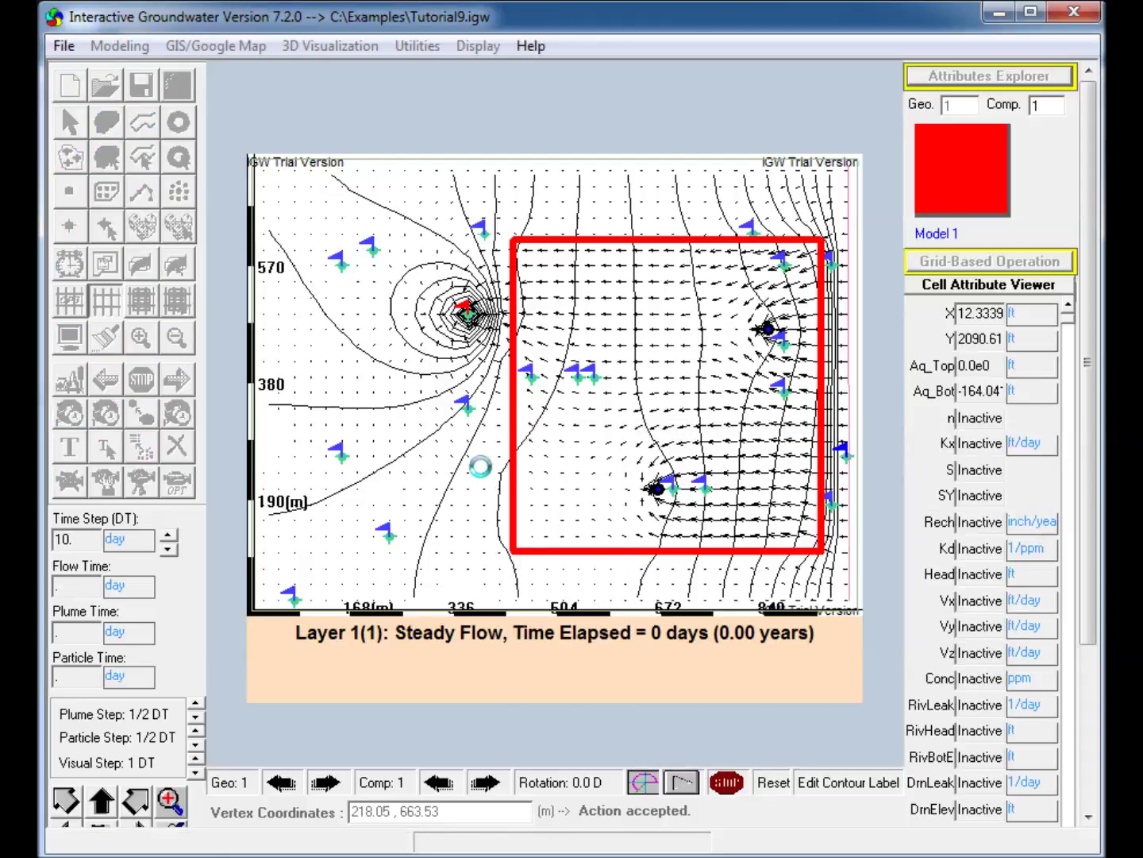
click(108, 159)
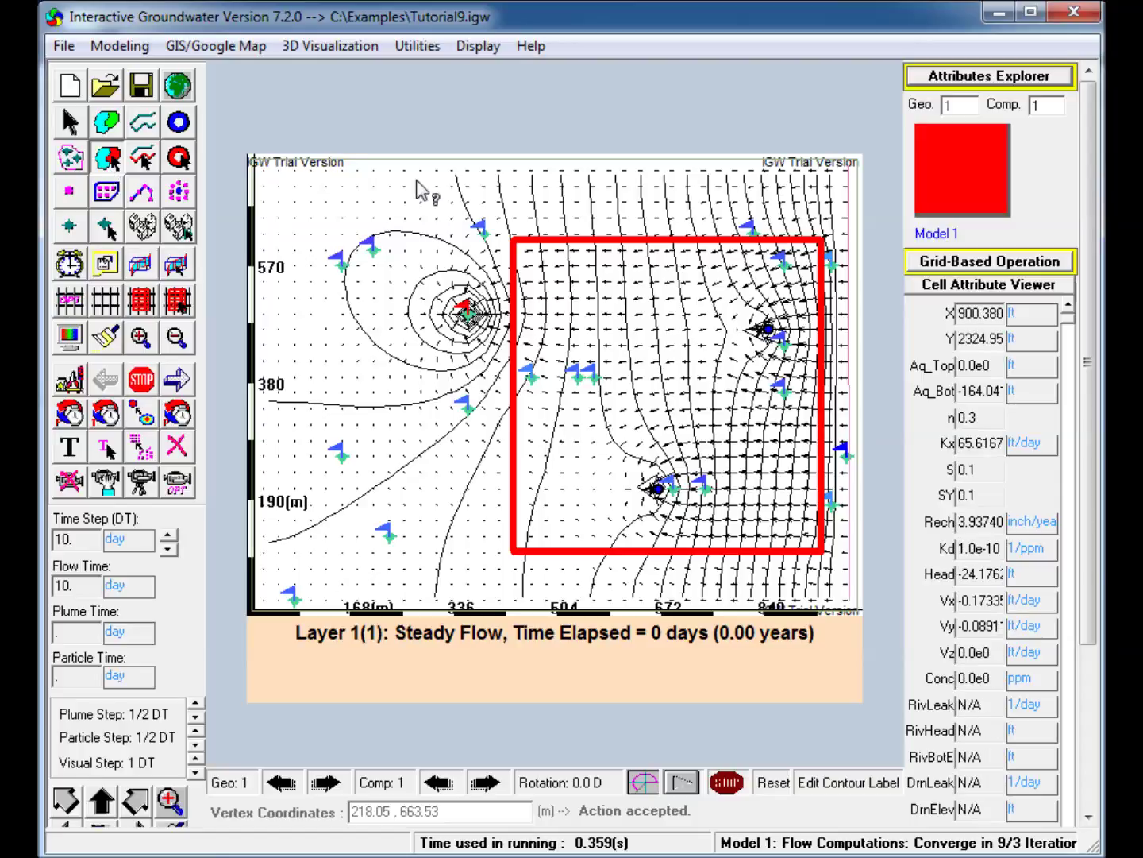
- Plot modeled versus calibration heads (RMS error 0.327, Nash-Sutcliffe 0.877), then close the chart
click(416, 46)
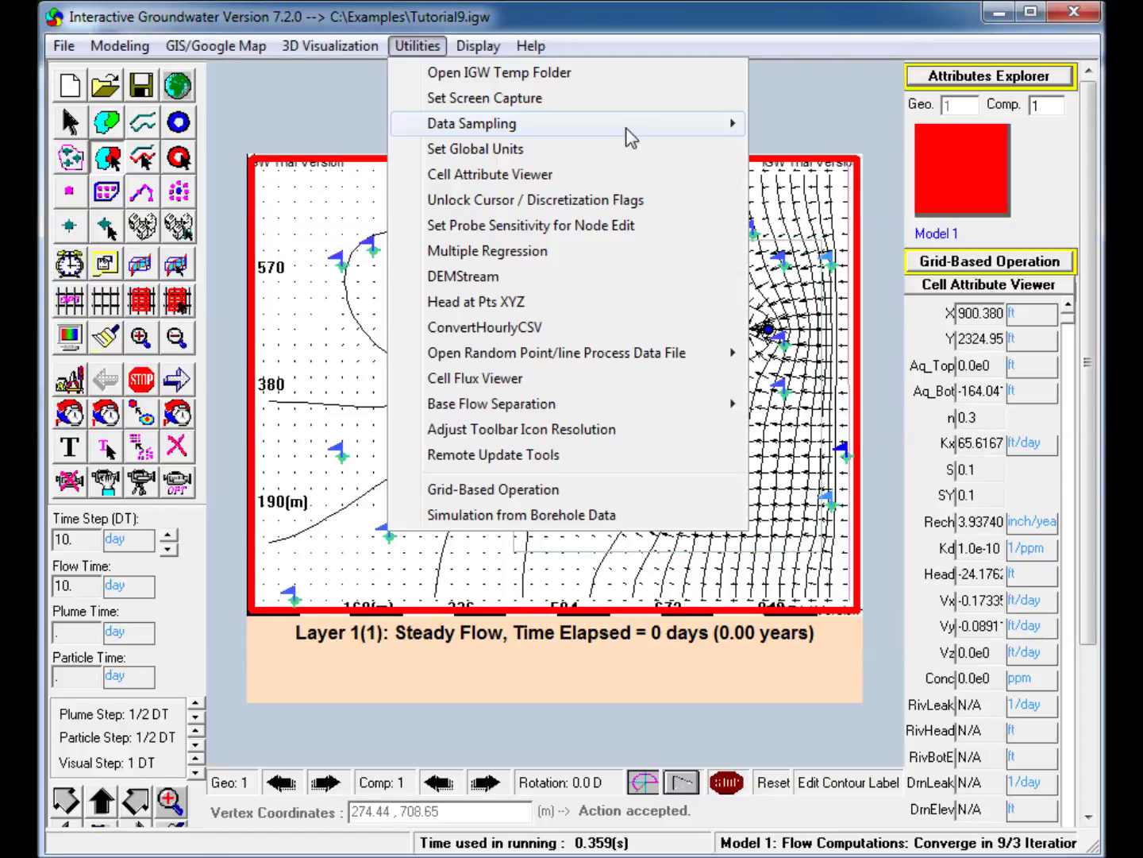
mouse_move(627, 127)
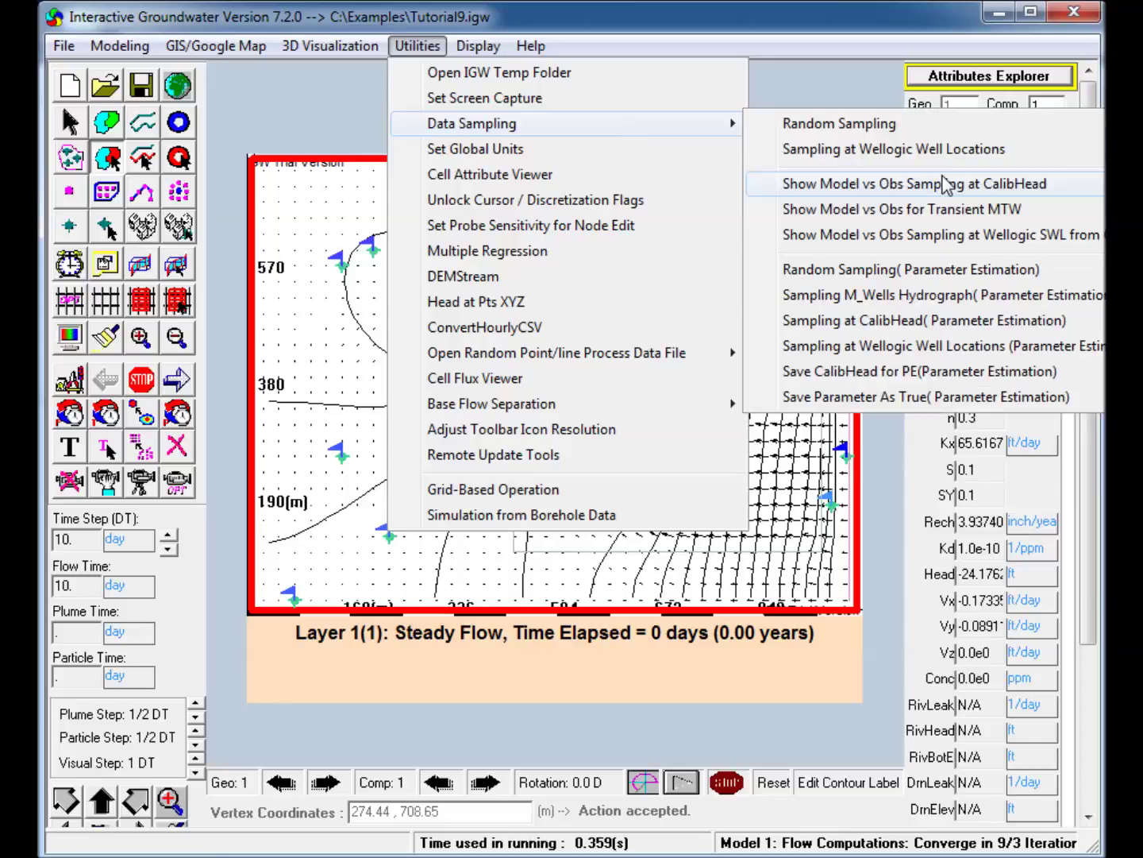
click(946, 185)
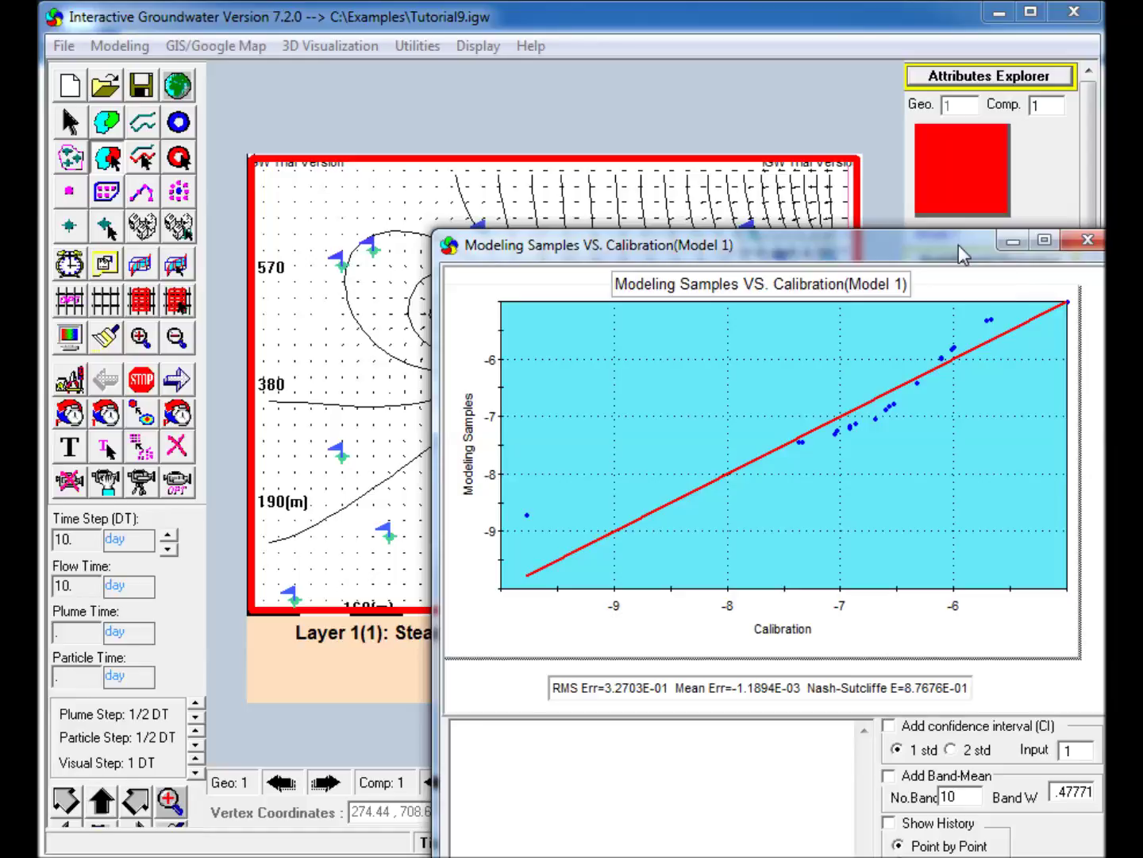
drag(959, 245, 817, 143)
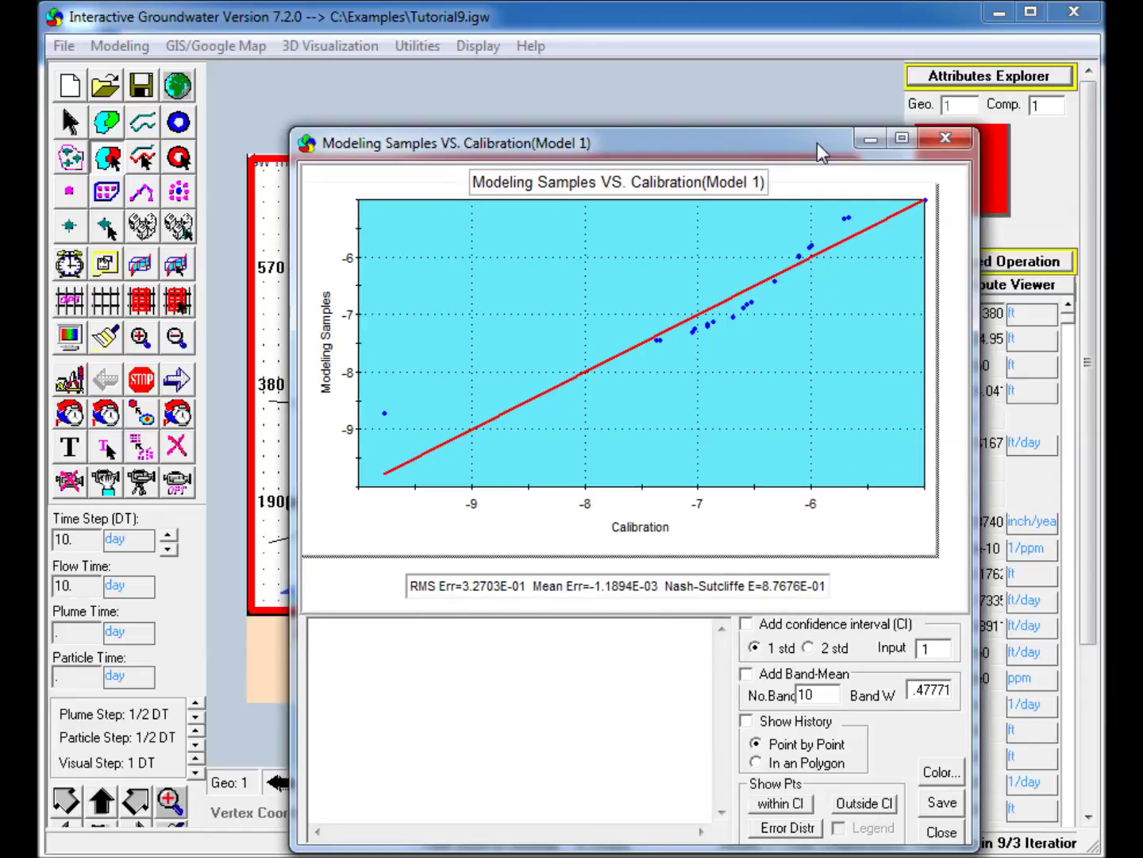
click(945, 138)
- Change Zone 2 conductivity to 50 m/day and Zone 3 to 100 m/day
click(985, 76)
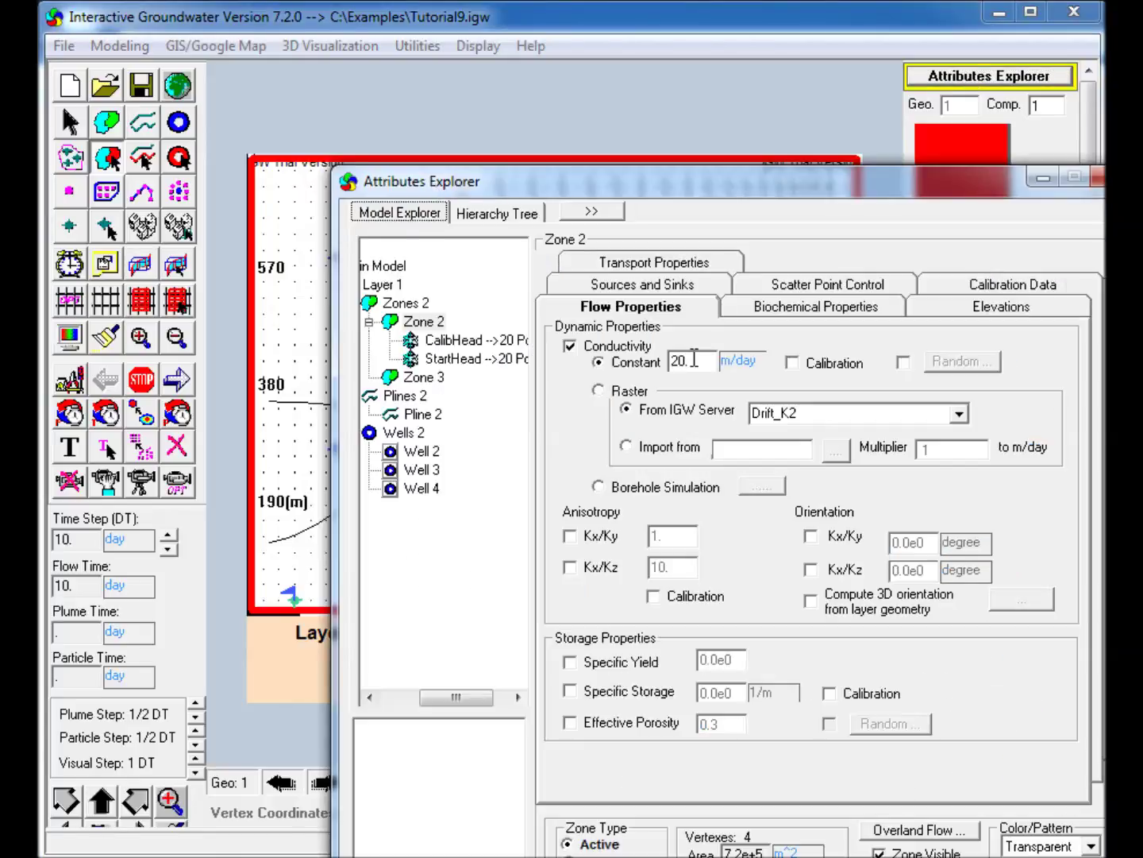
double_click(686, 361)
text(50)
click(423, 377)
double_click(695, 361)
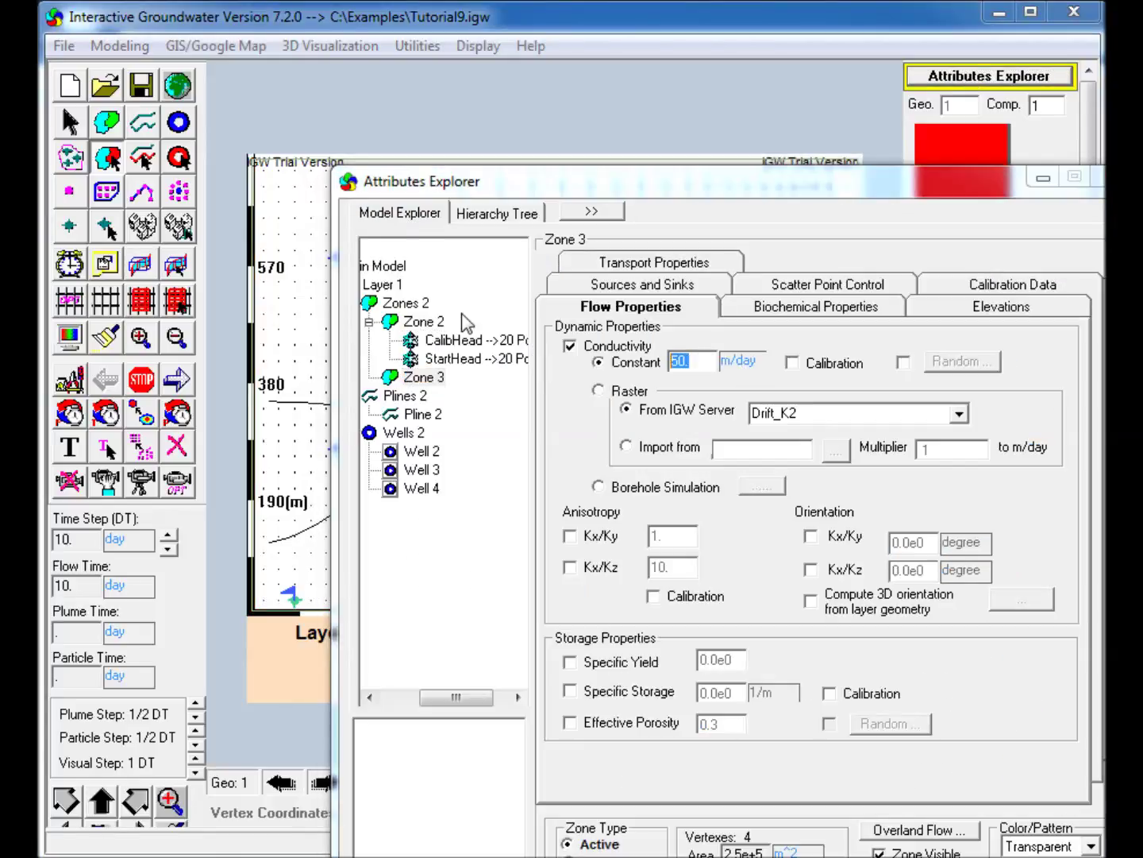
text(100)
click(460, 319)
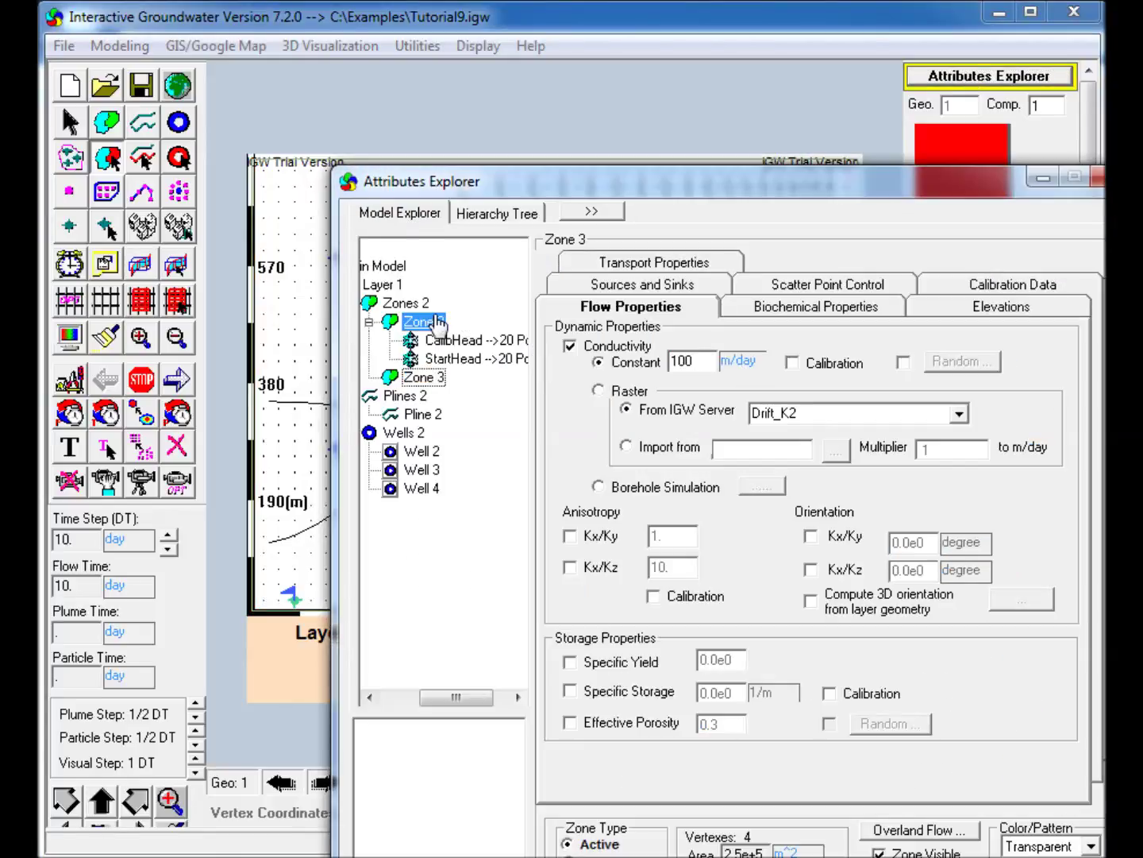
click(1043, 179)
- Re-discretize, rerun flow and compare modeled with calibration heads, now RMS 0.587
click(176, 379)
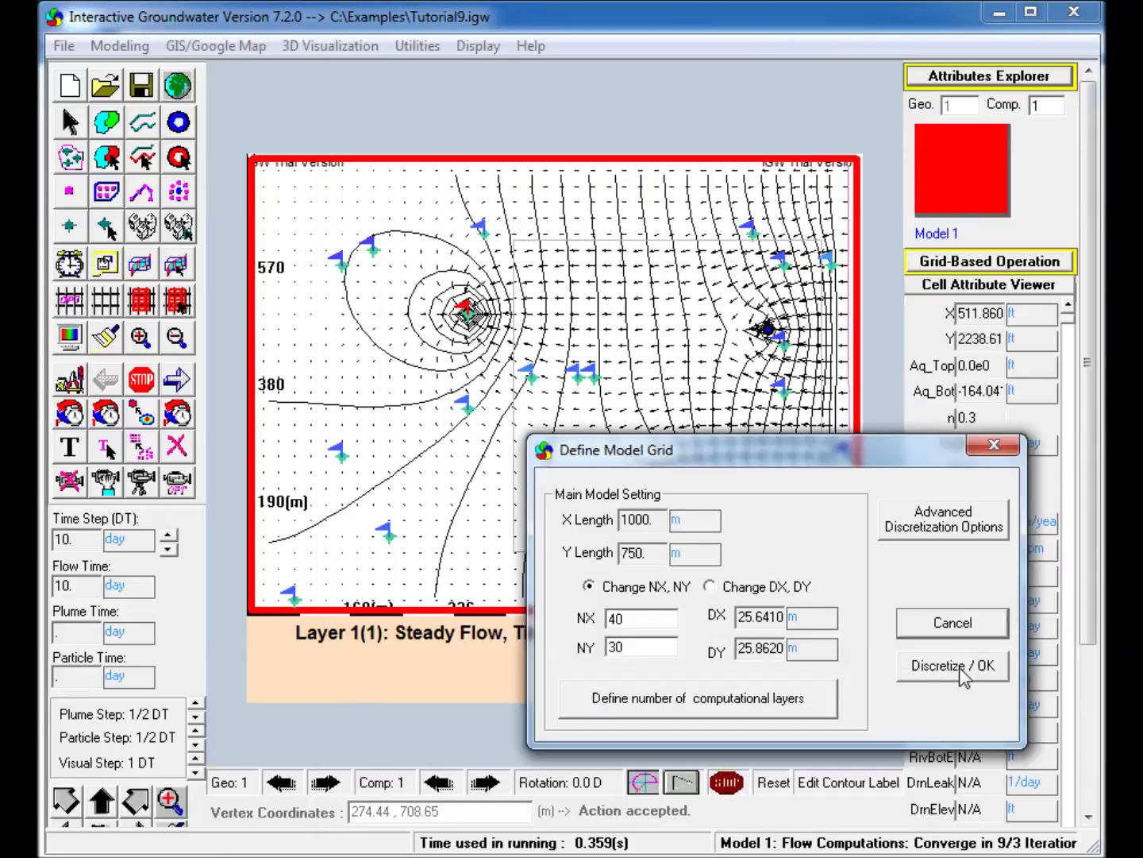
click(952, 666)
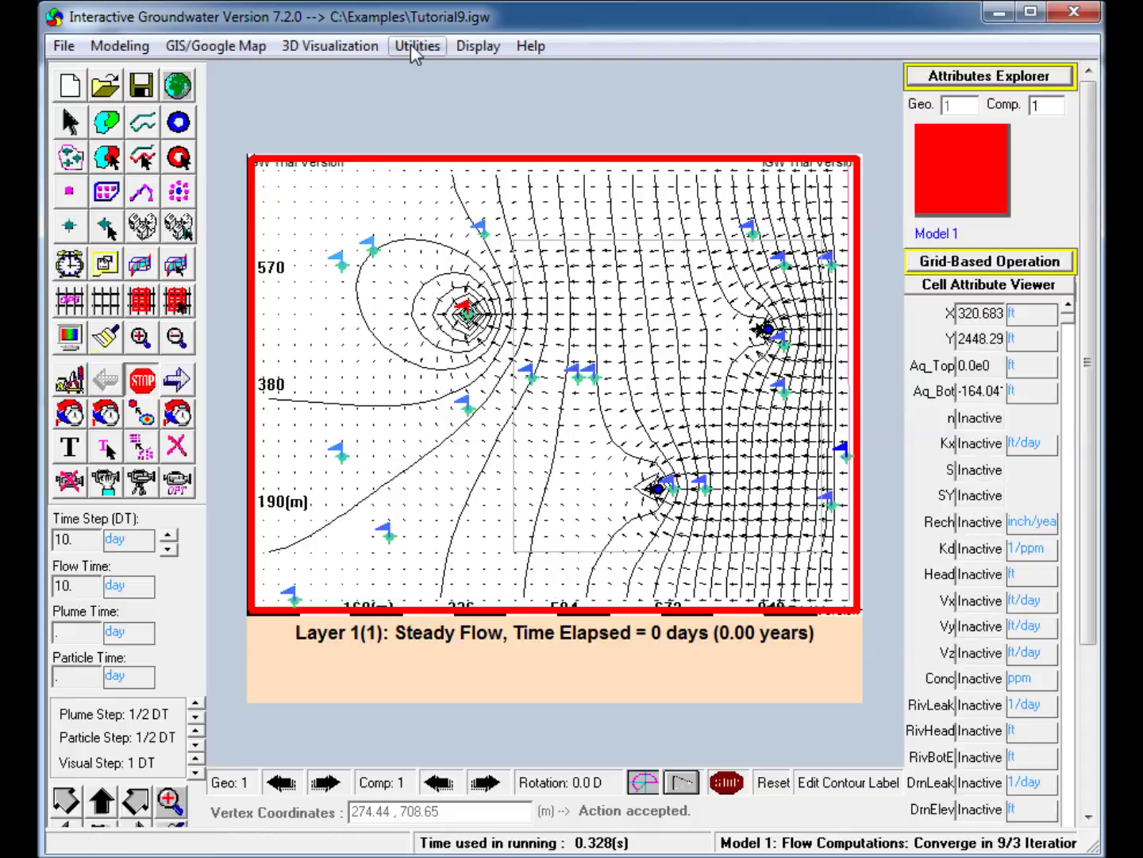
click(413, 45)
mouse_move(652, 125)
click(914, 184)
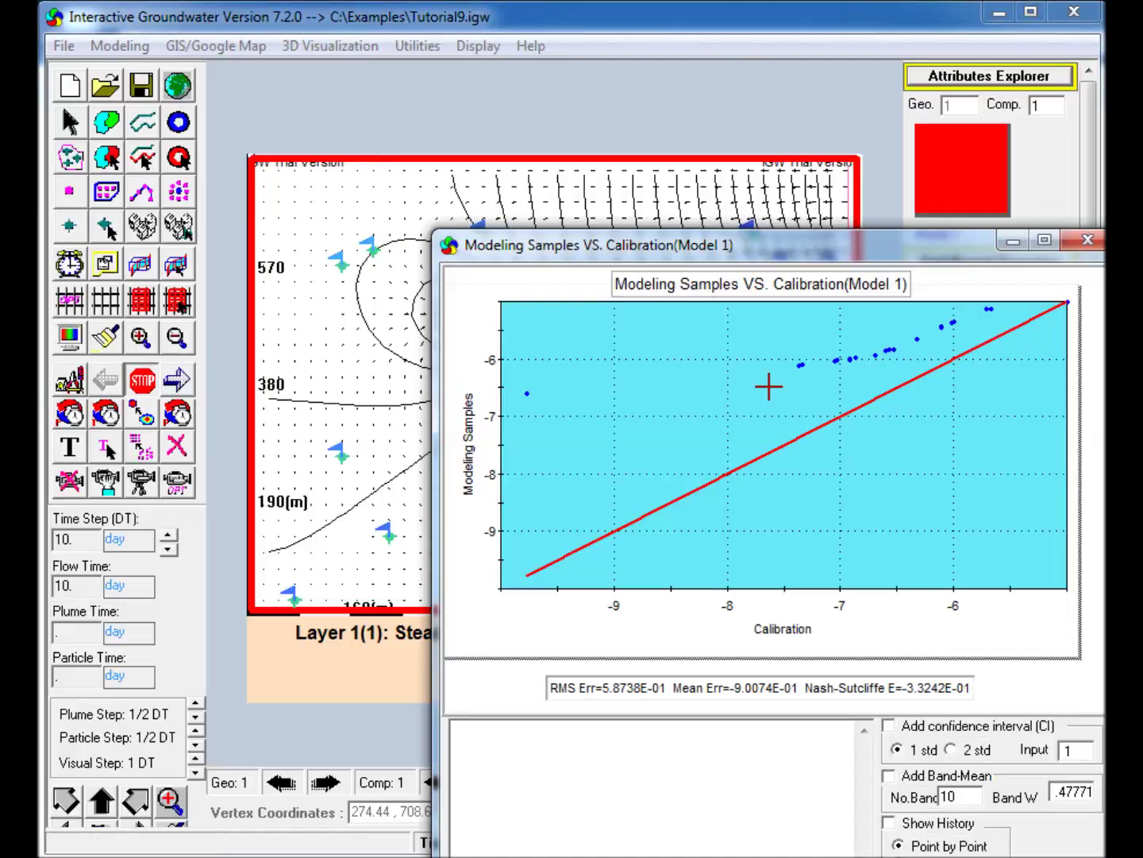
click(1087, 241)
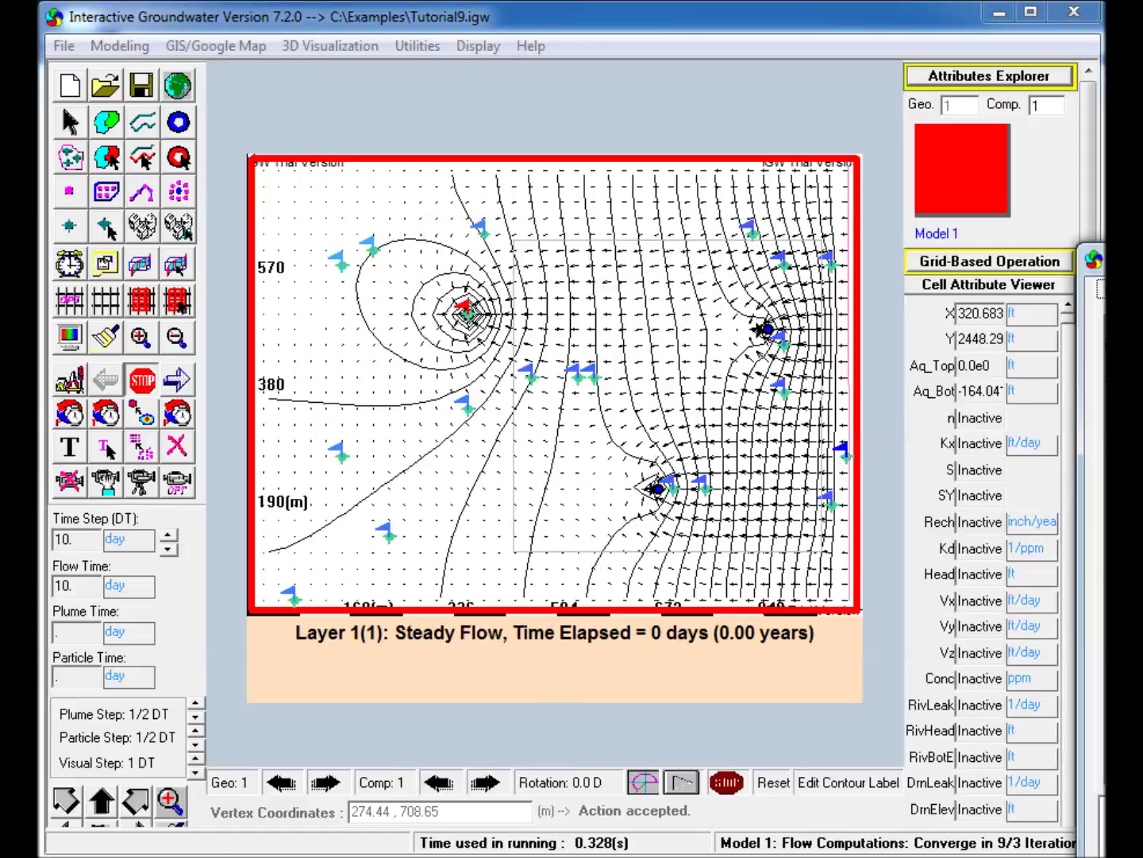
- Set Zone 2 constant conductivity to 10 m/day
click(996, 76)
double_click(727, 328)
text(10)
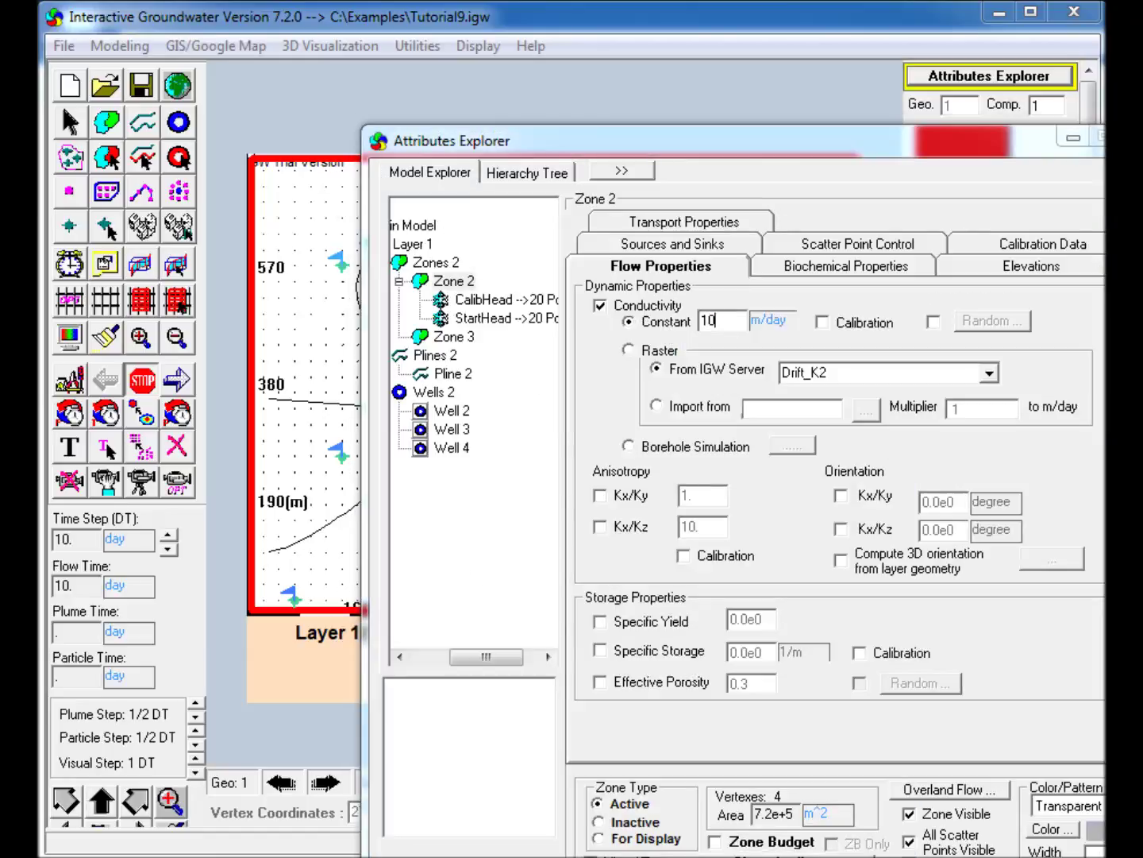
click(454, 336)
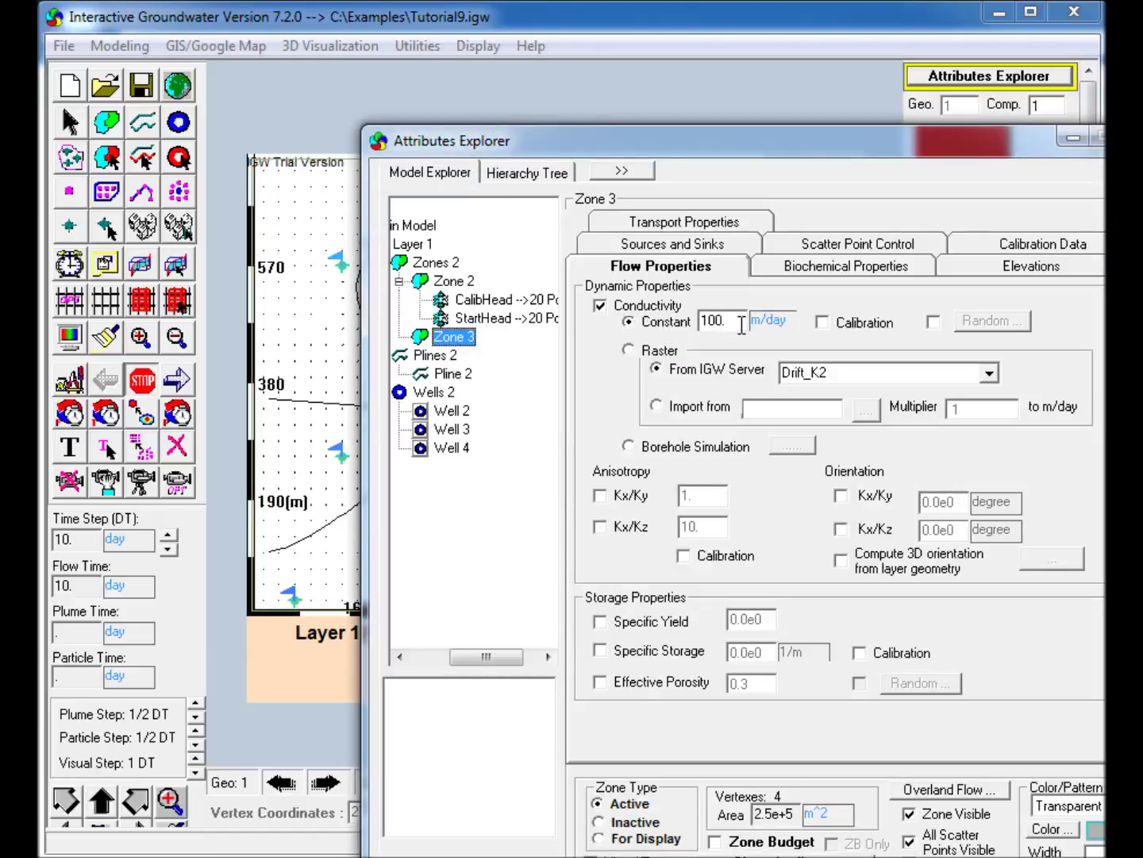
click(449, 281)
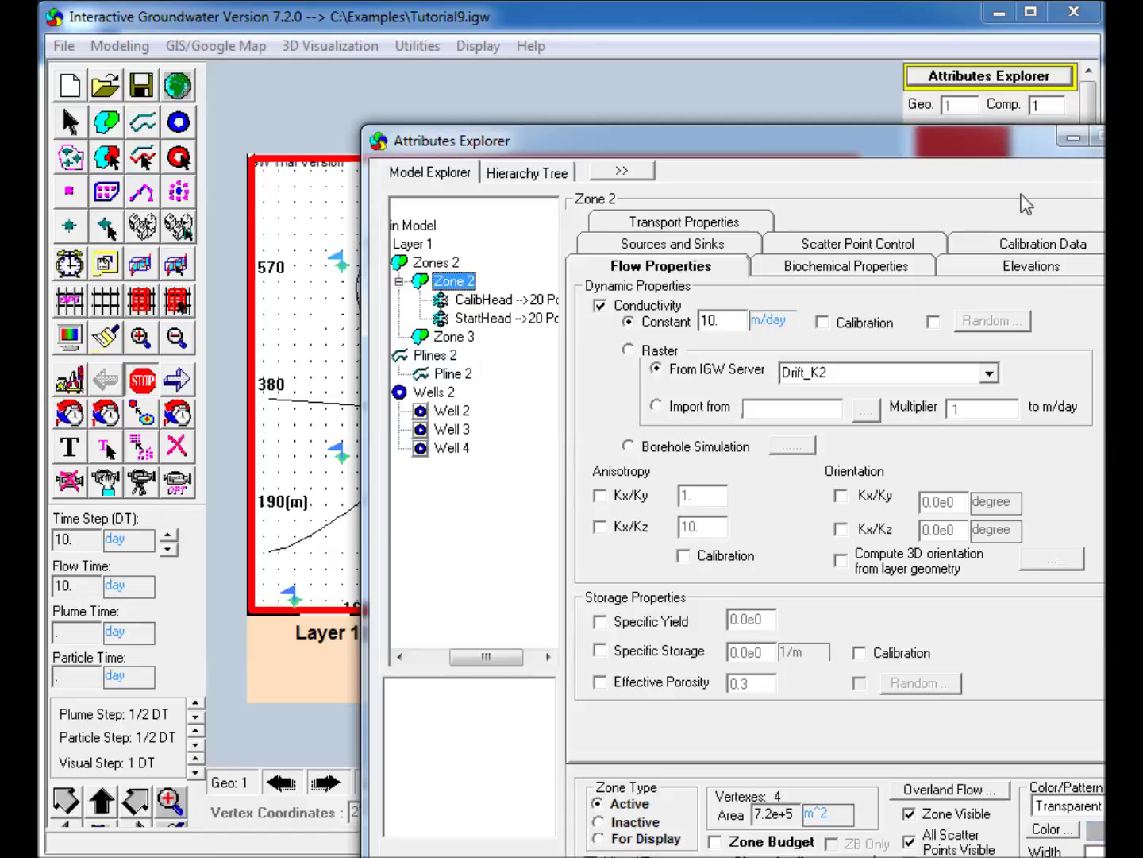
click(1097, 137)
- Re-discretize, rerun flow and check the head comparison: RMS 3.2299E-05, Nash-Sutcliffe 1.0
click(84, 310)
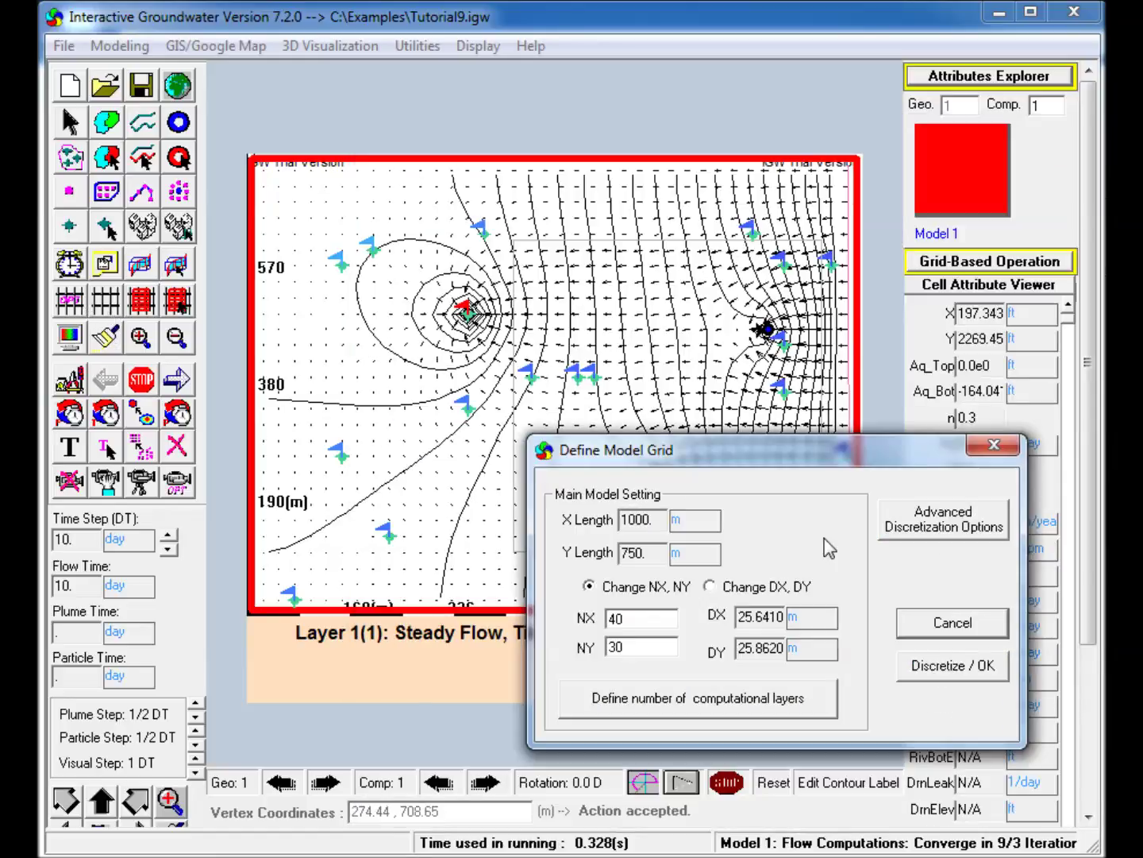
click(952, 664)
click(176, 379)
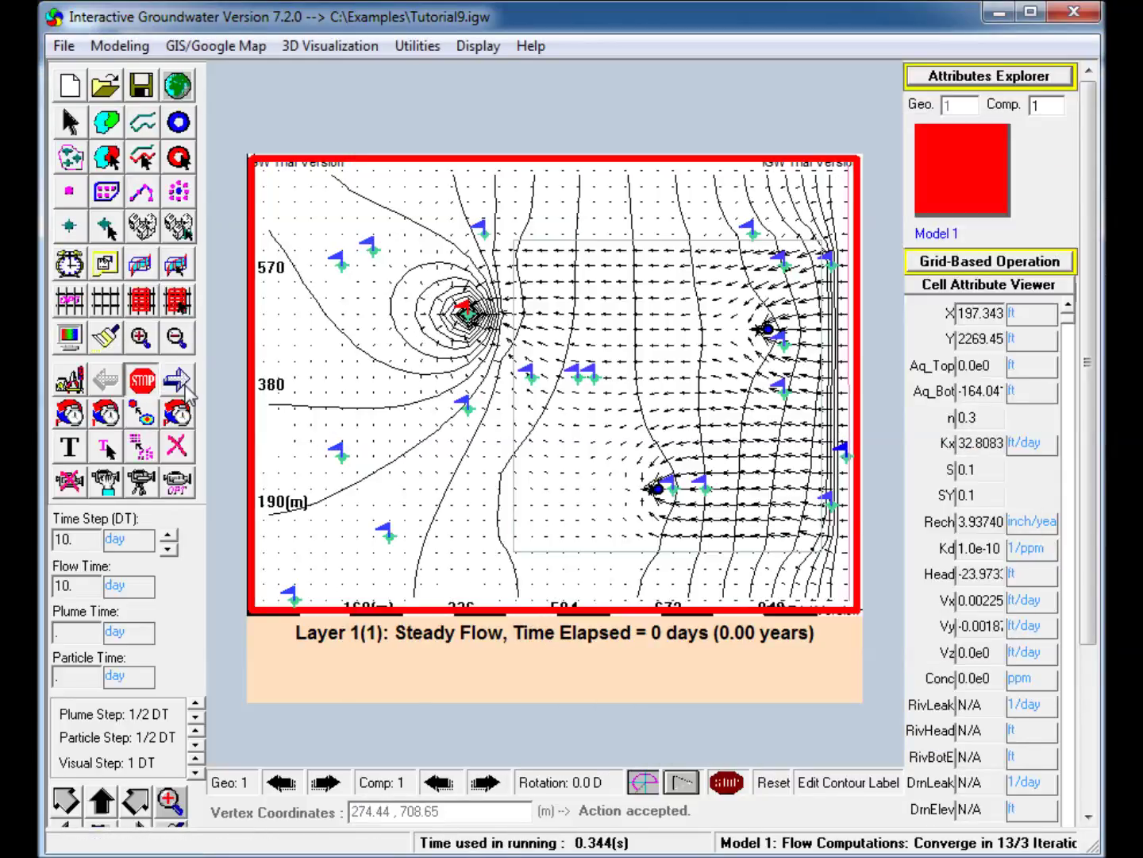
click(417, 45)
mouse_move(696, 123)
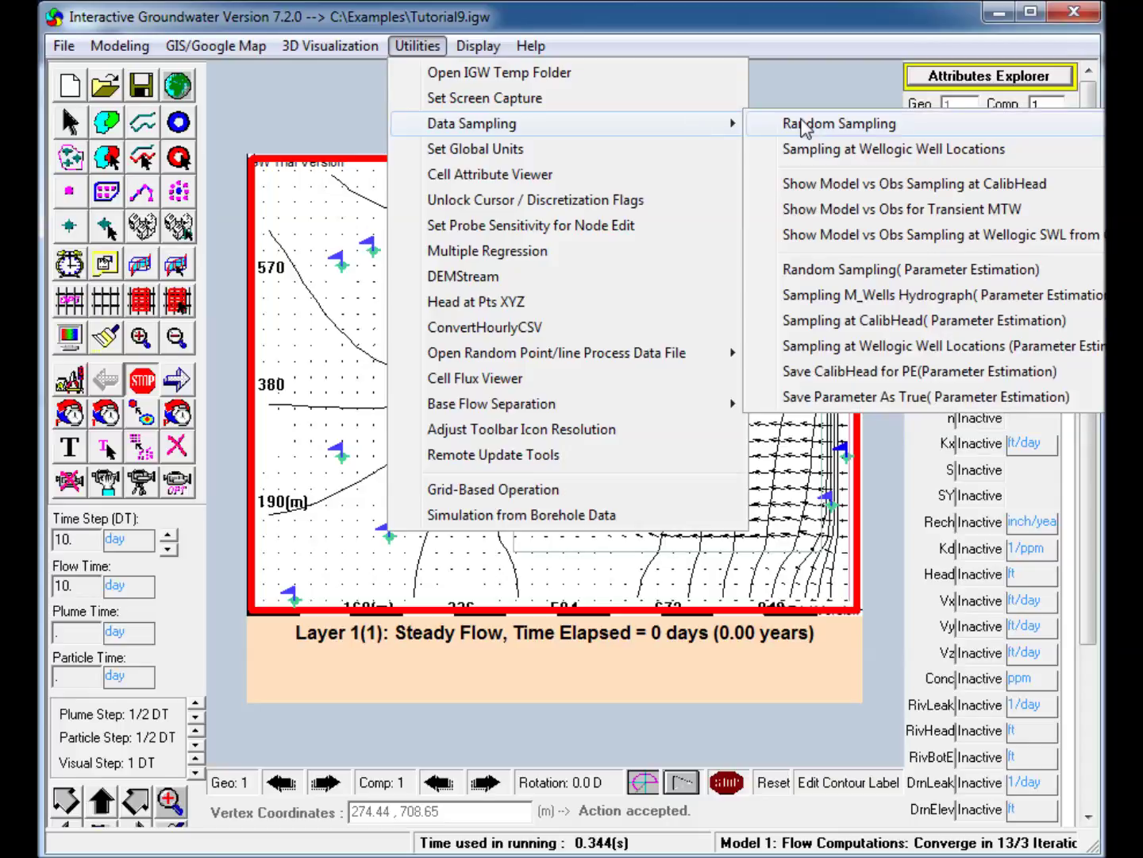
click(942, 185)
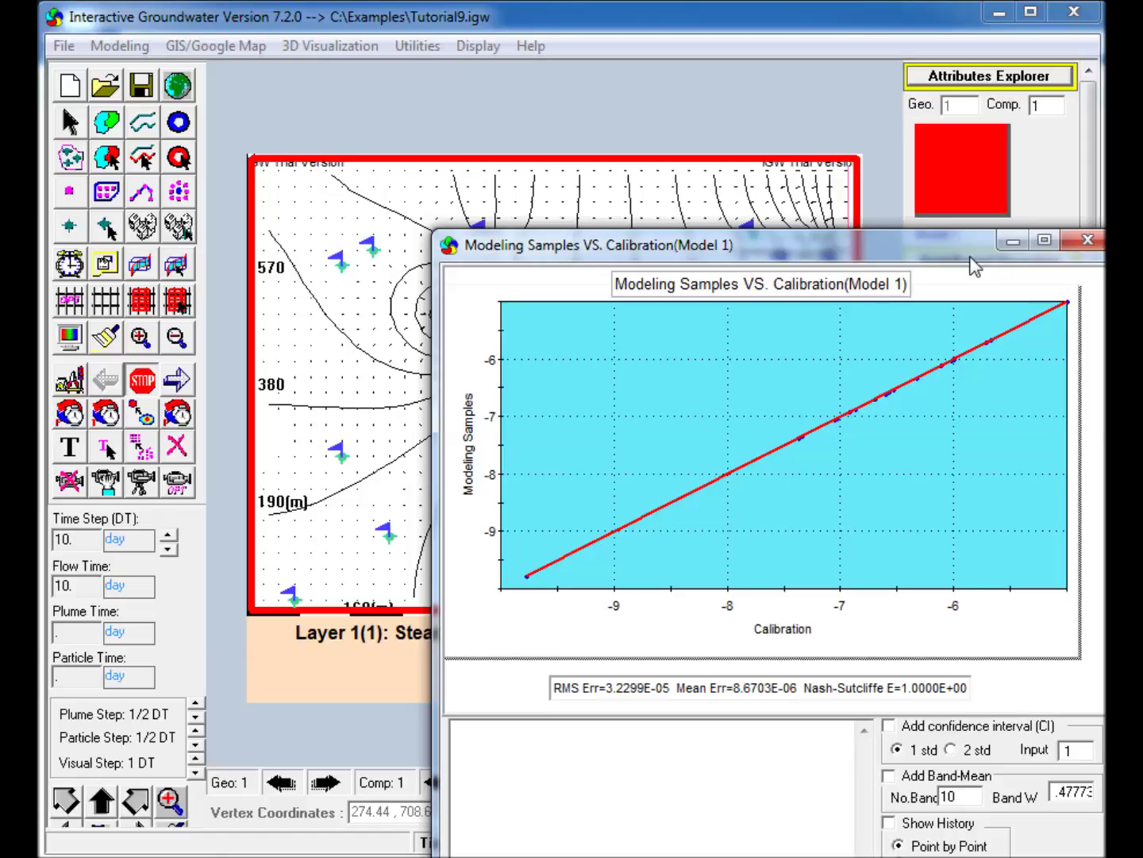
drag(931, 232, 802, 139)
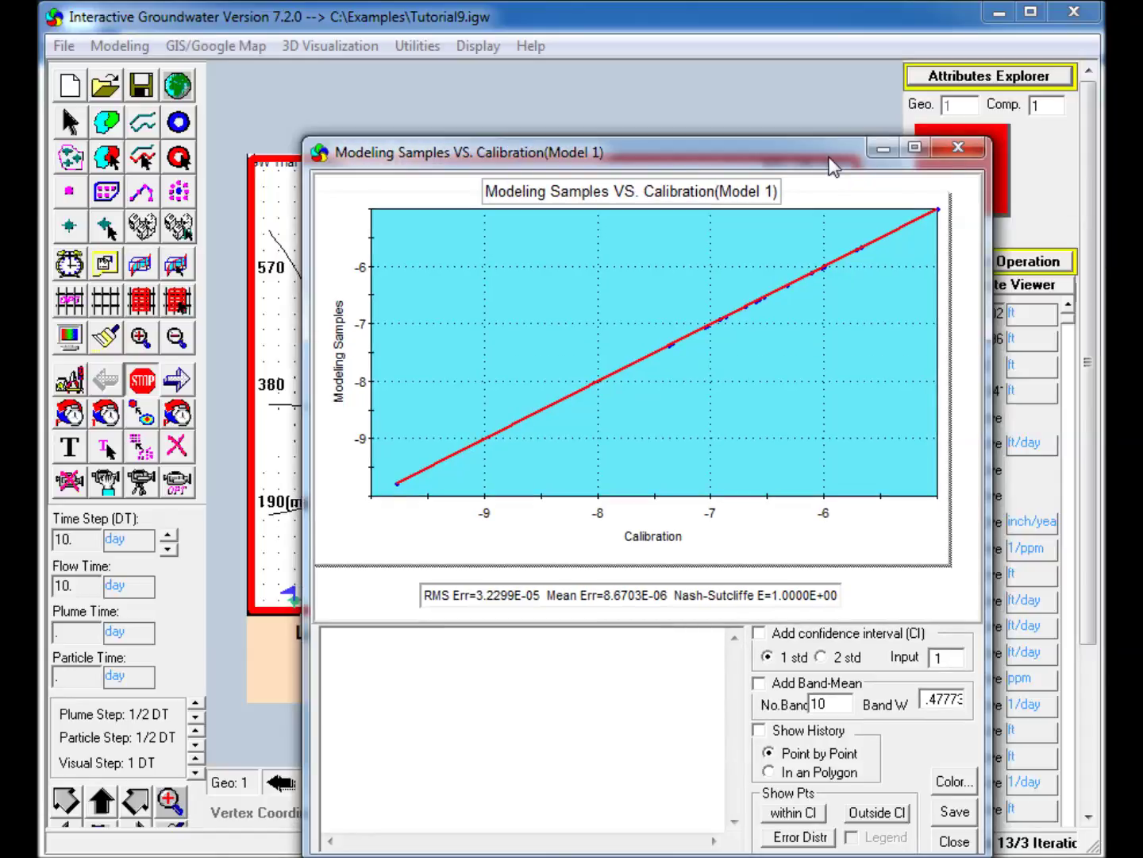
click(958, 148)
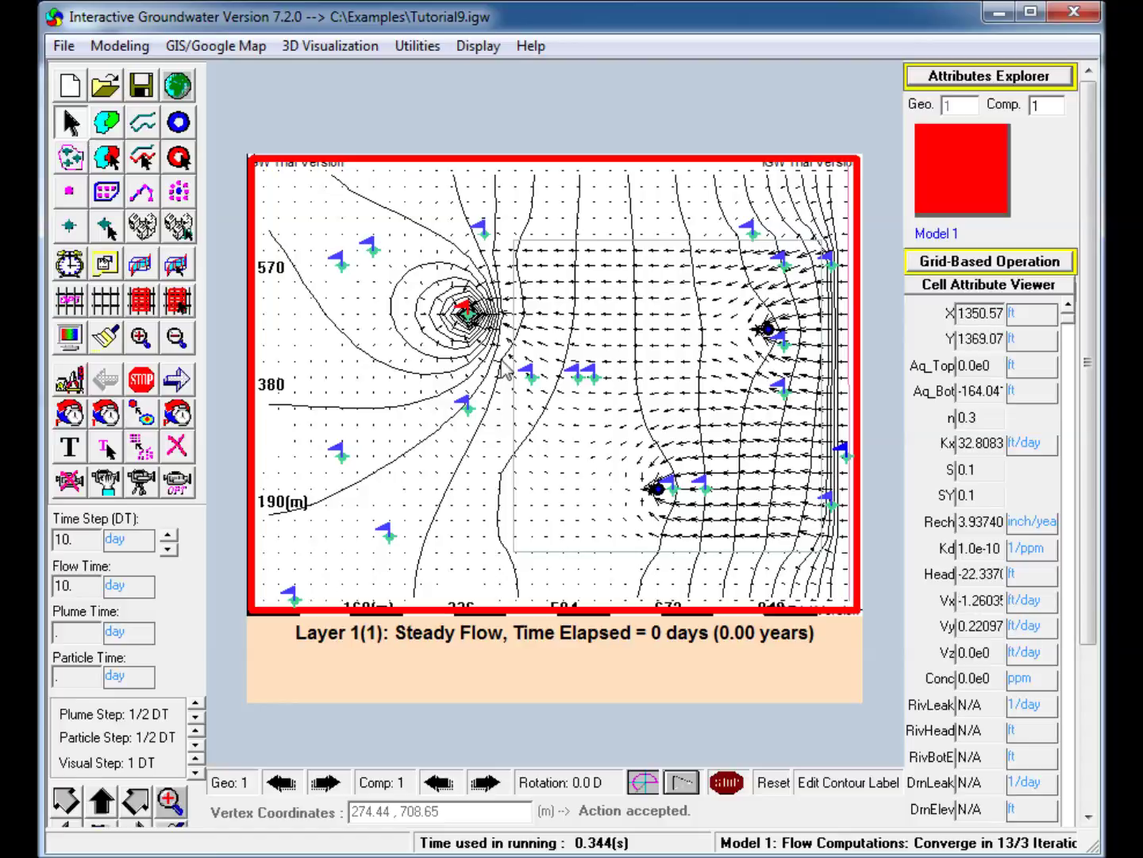
- Delete all scatter points from Zone 2 in the Attributes Explorer
click(1002, 77)
click(322, 259)
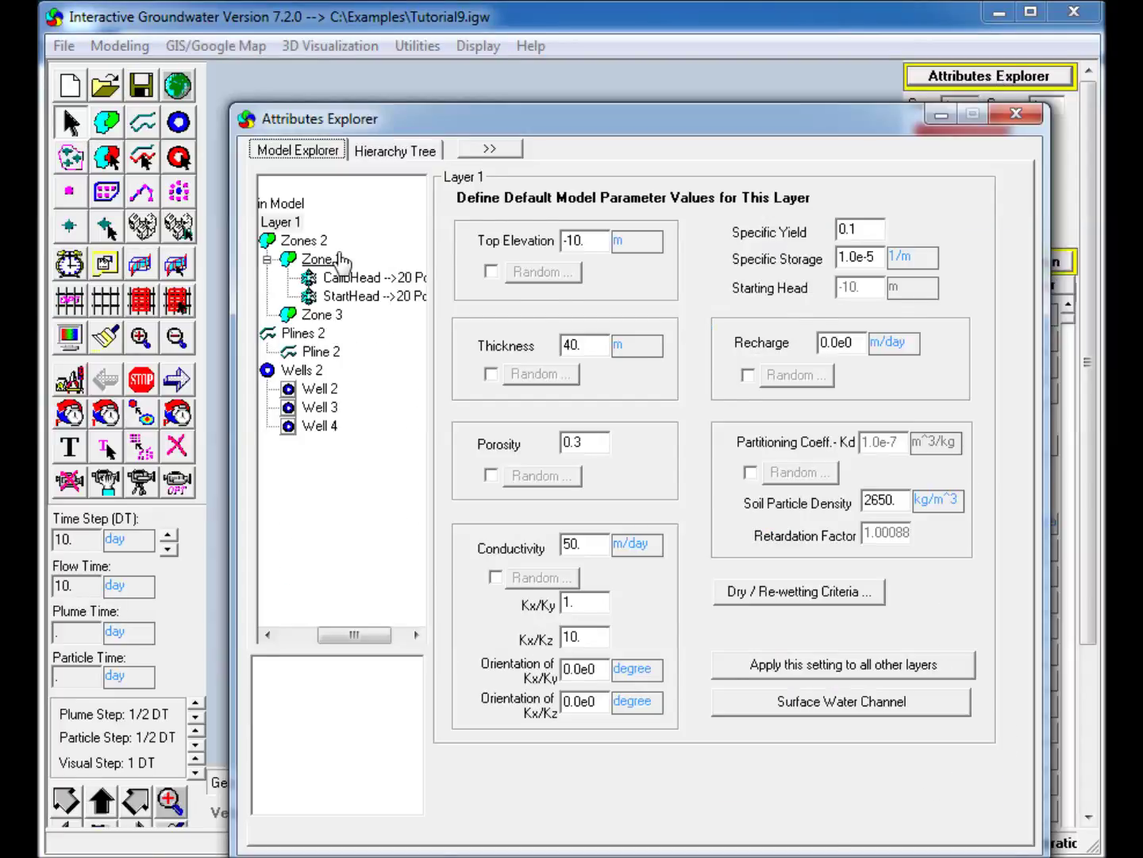
click(752, 232)
click(644, 505)
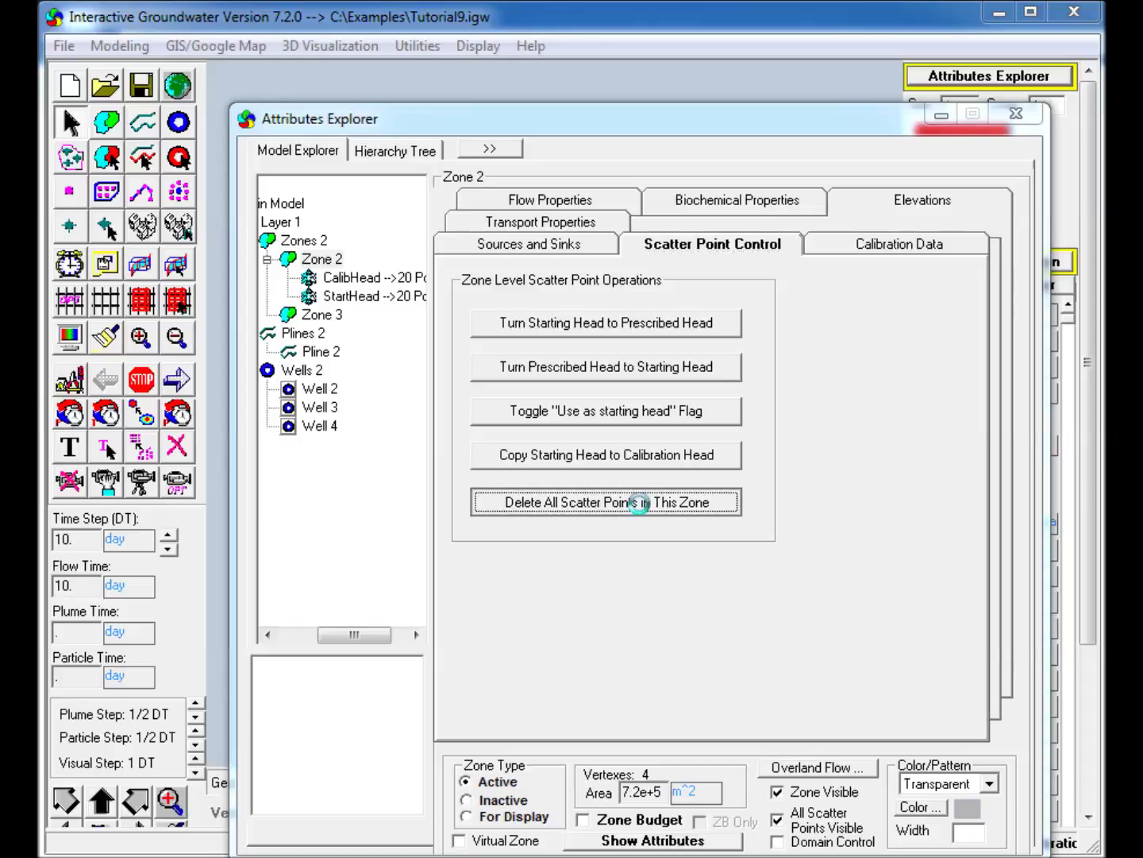
click(857, 661)
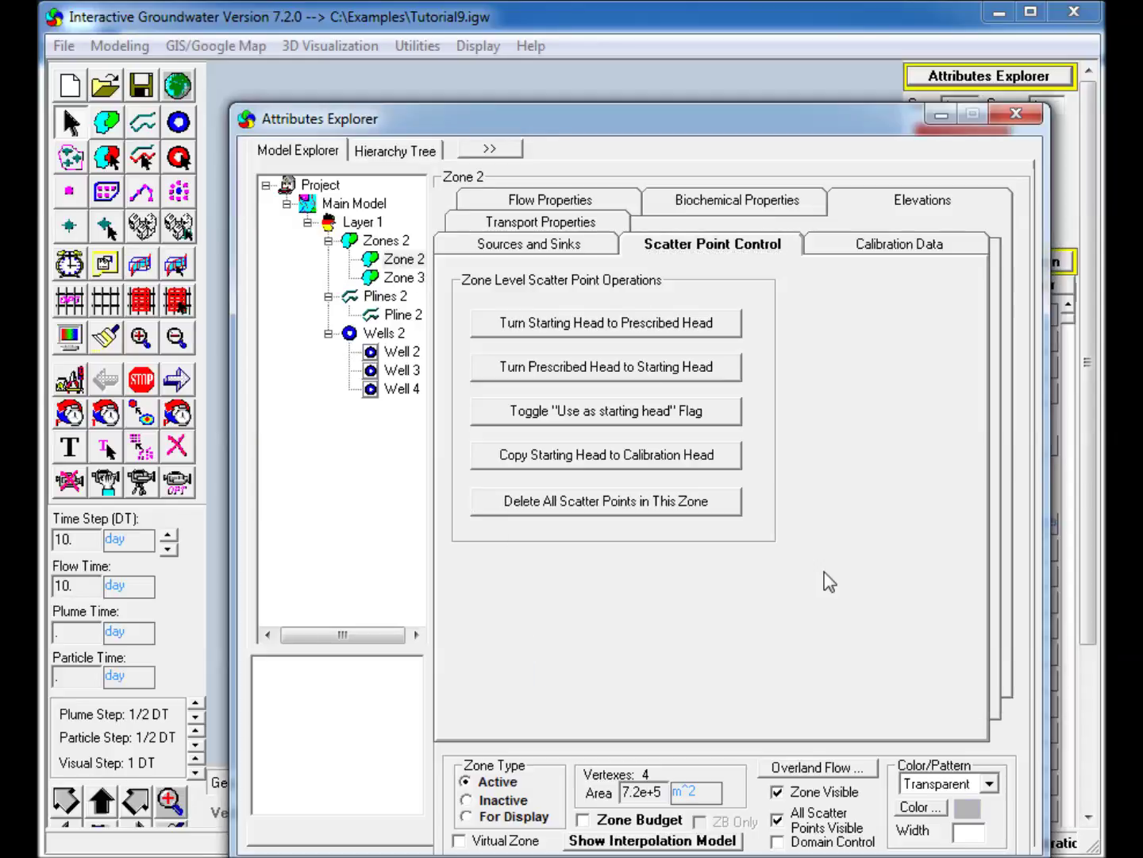
- Set Zone 2 and Zone 3 constant conductivity to 50 m/day, both flagged for calibration
click(516, 201)
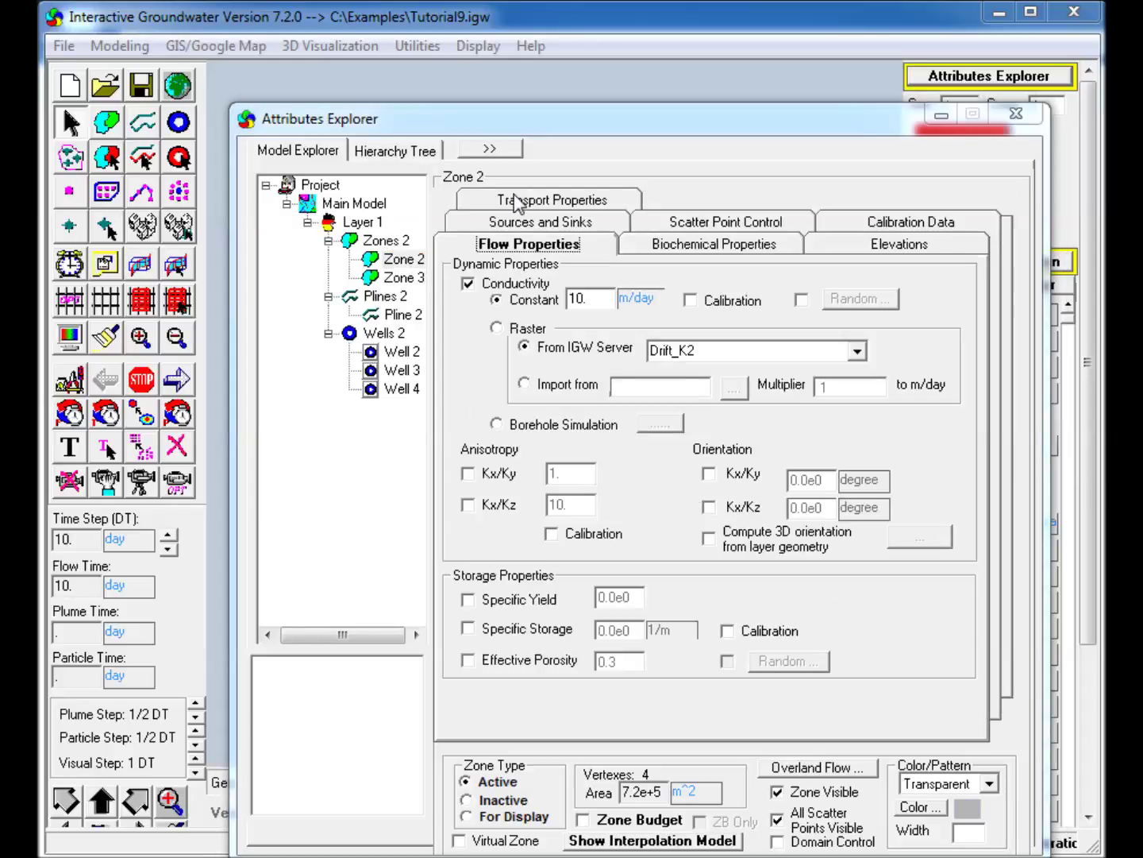
click(597, 304)
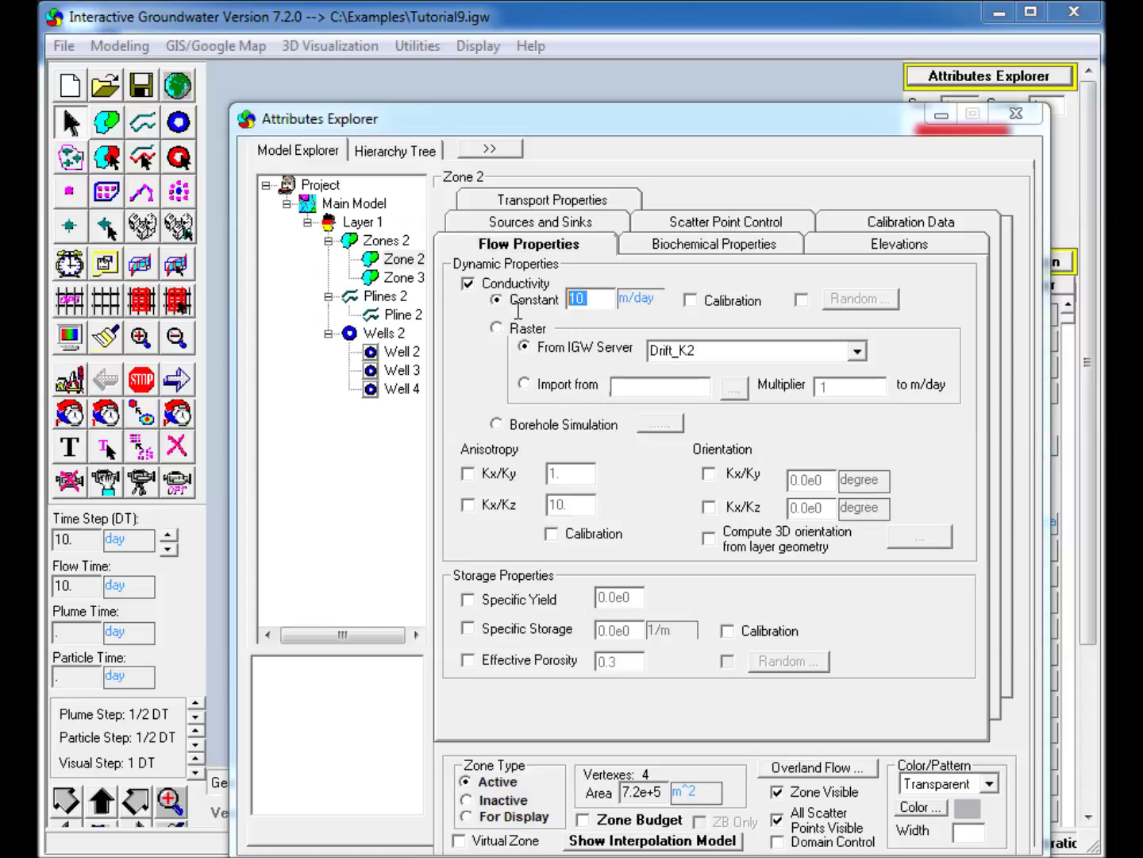
text(50)
click(709, 308)
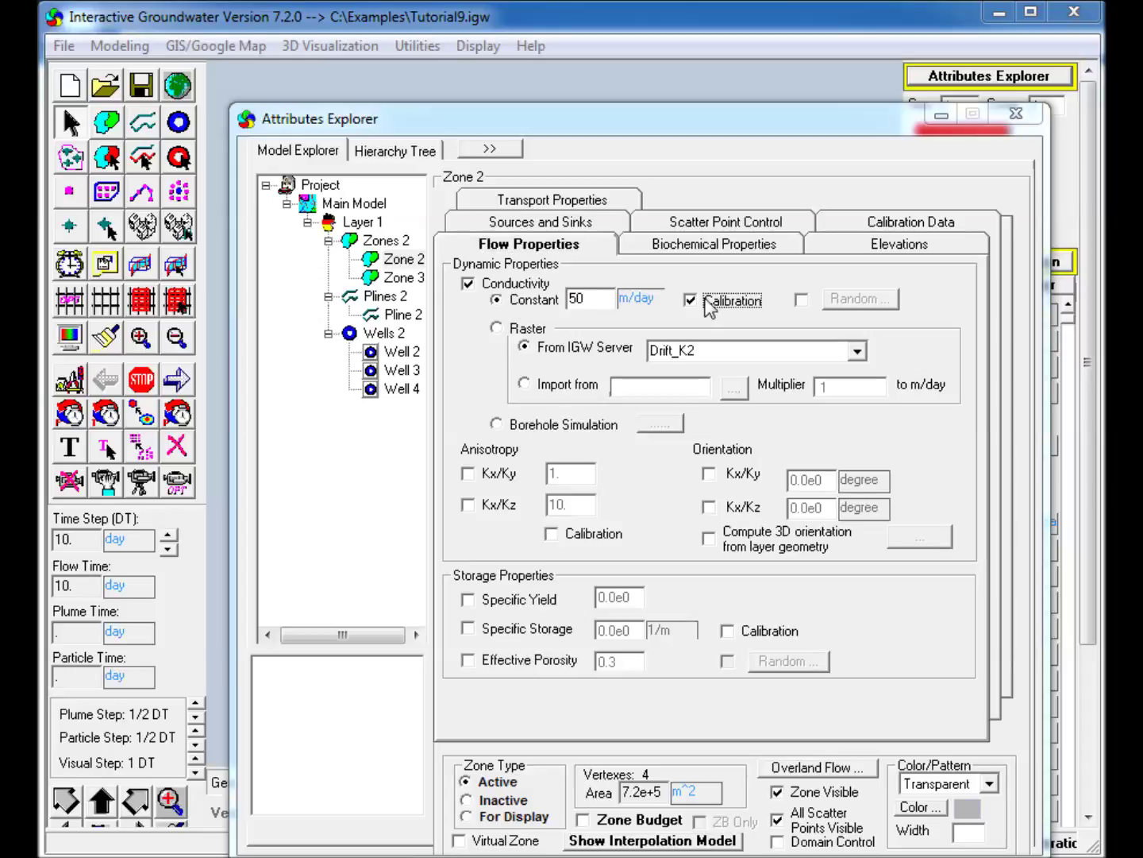
click(404, 278)
click(594, 300)
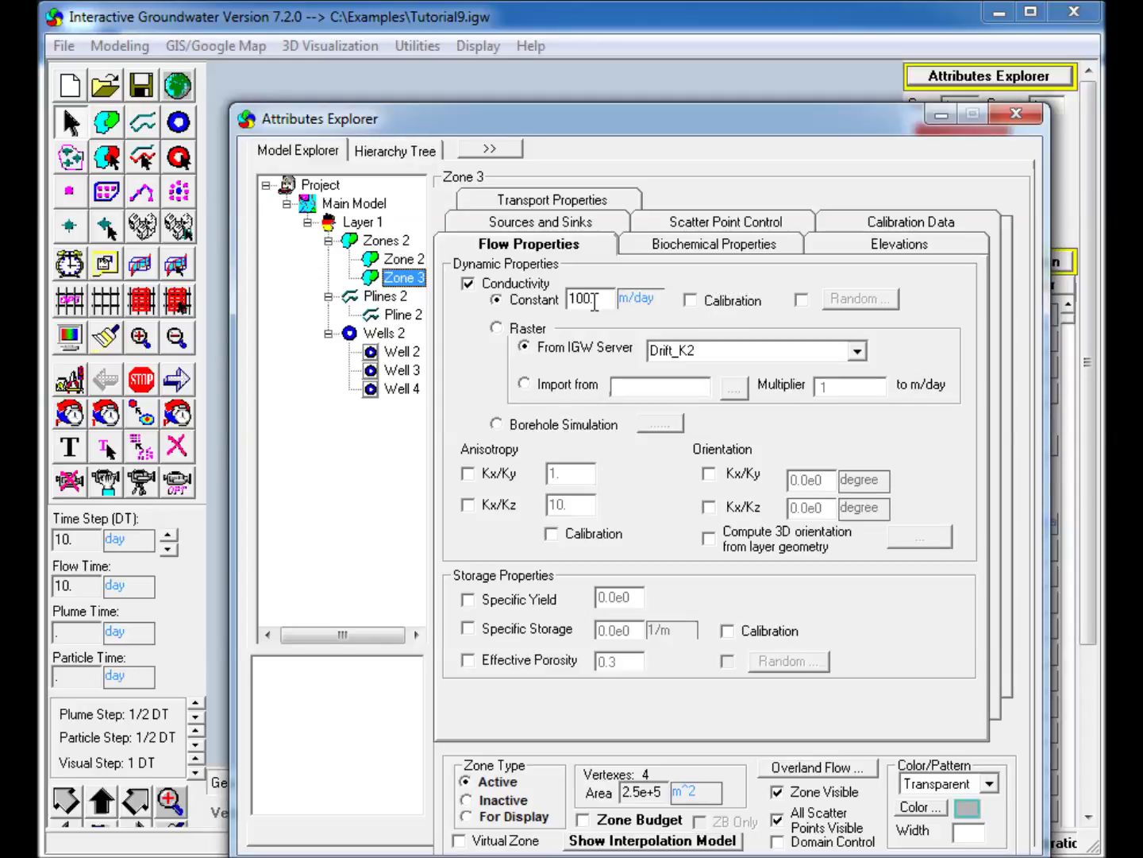
double_click(595, 300)
text(50)
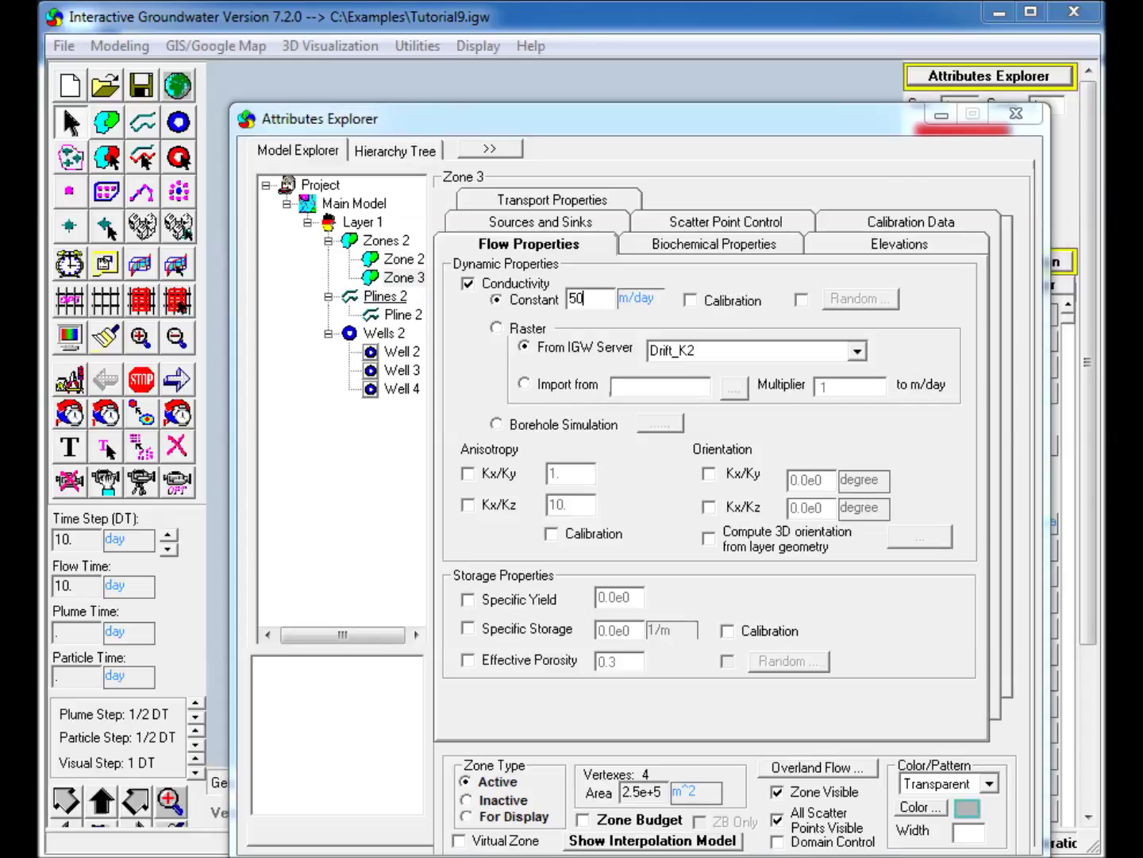
click(704, 302)
click(937, 118)
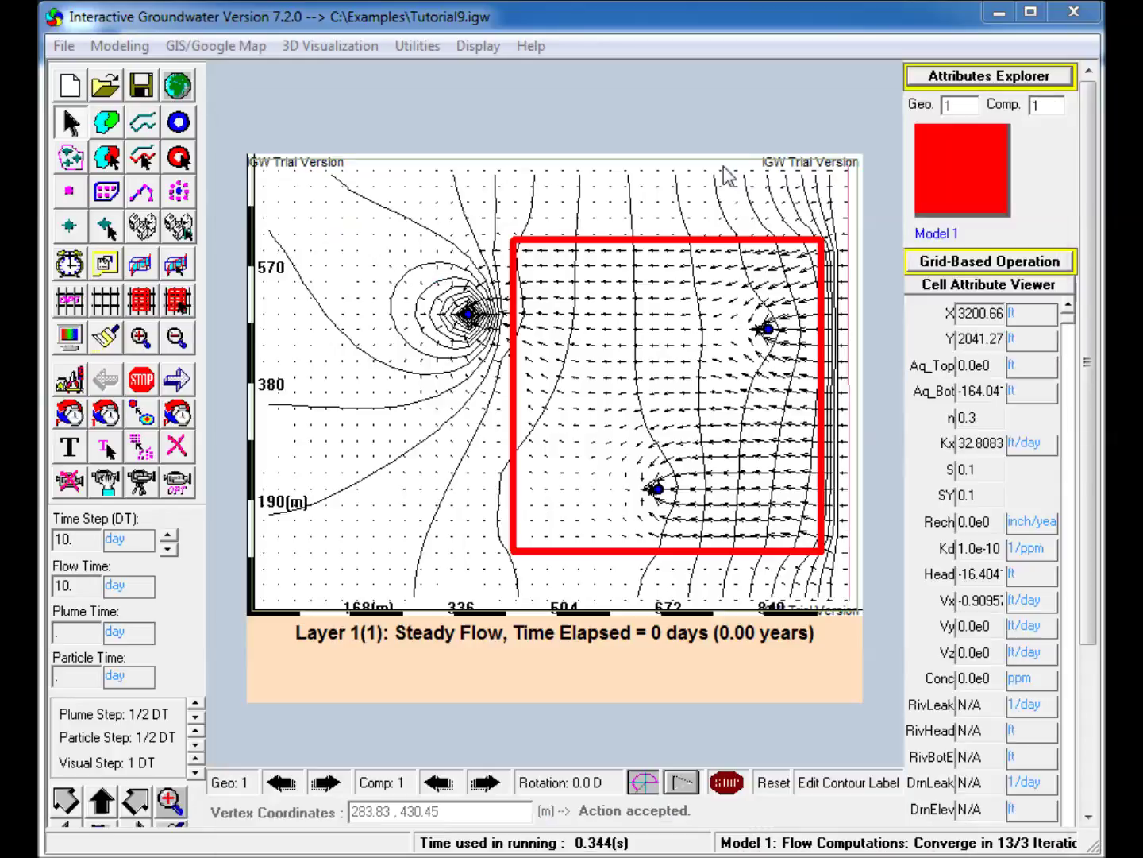
click(57, 305)
- Re-discretize the grid and enable automatic calibration of K in Zone 2, starting at 50 m/day
click(965, 668)
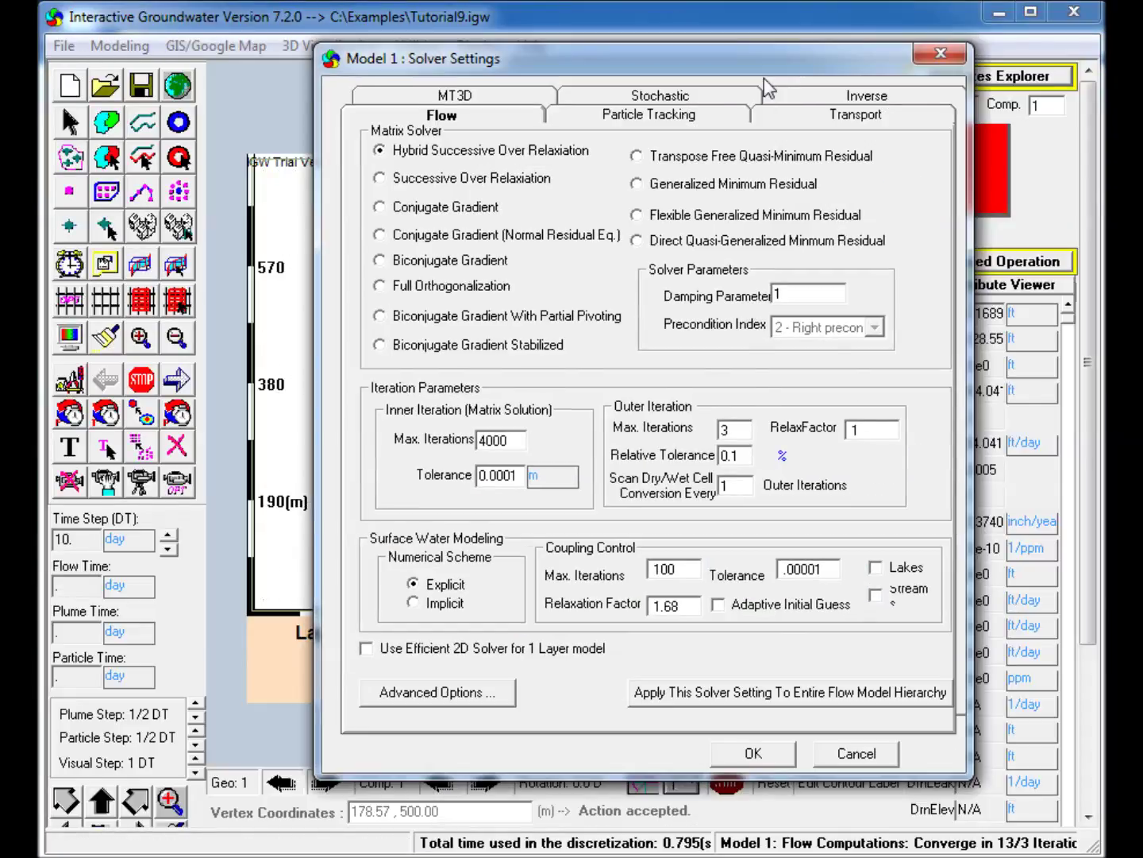
click(861, 113)
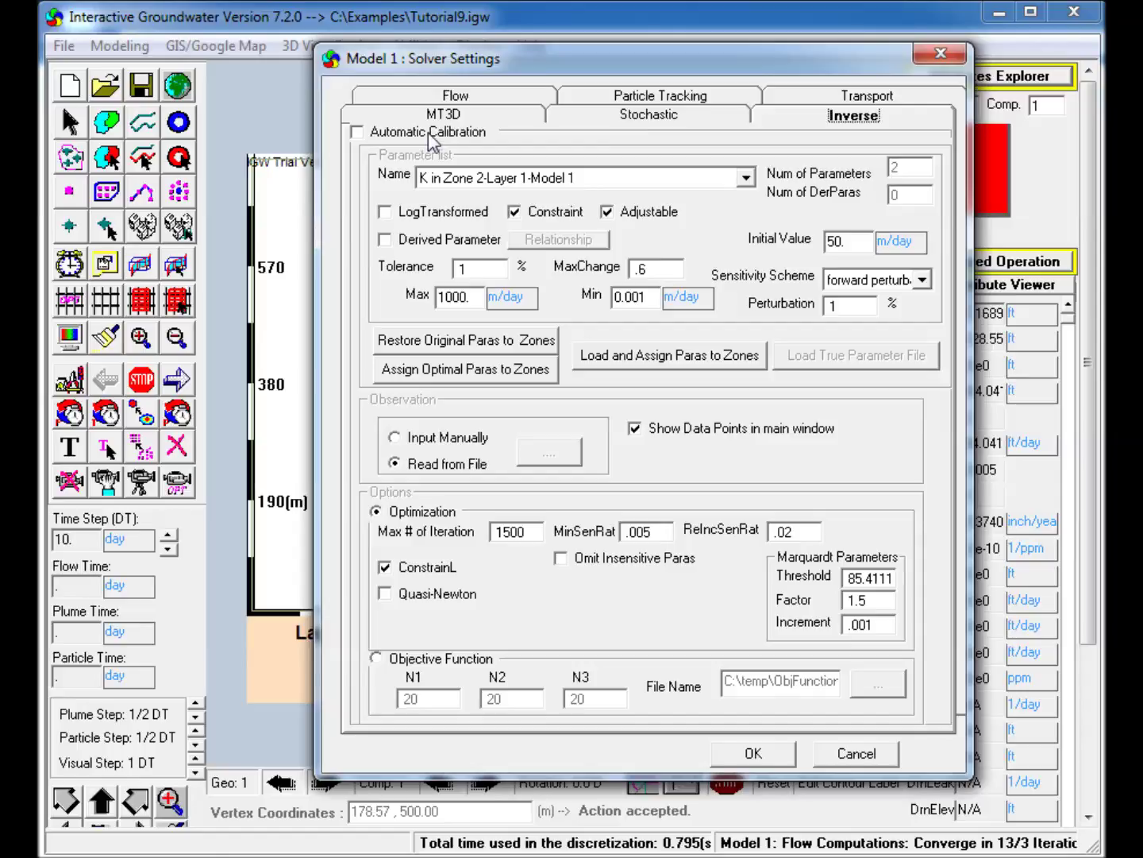
click(372, 134)
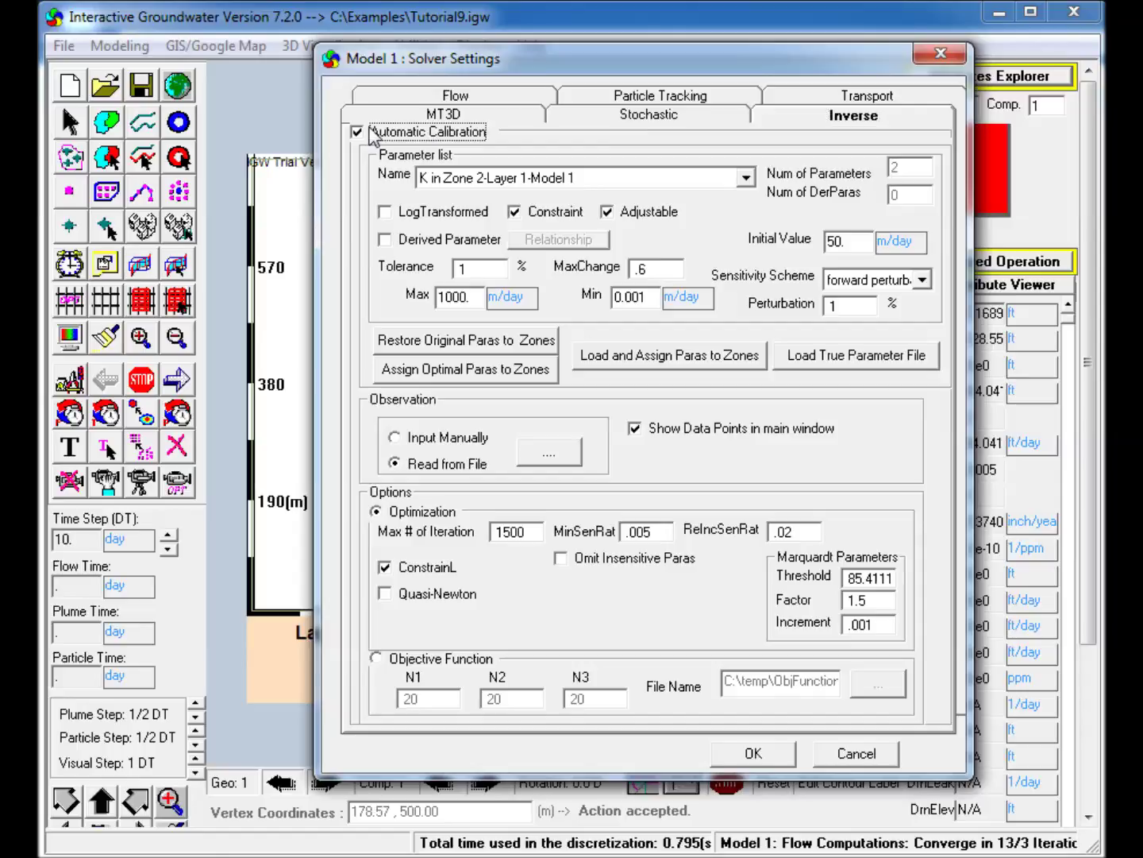
click(592, 175)
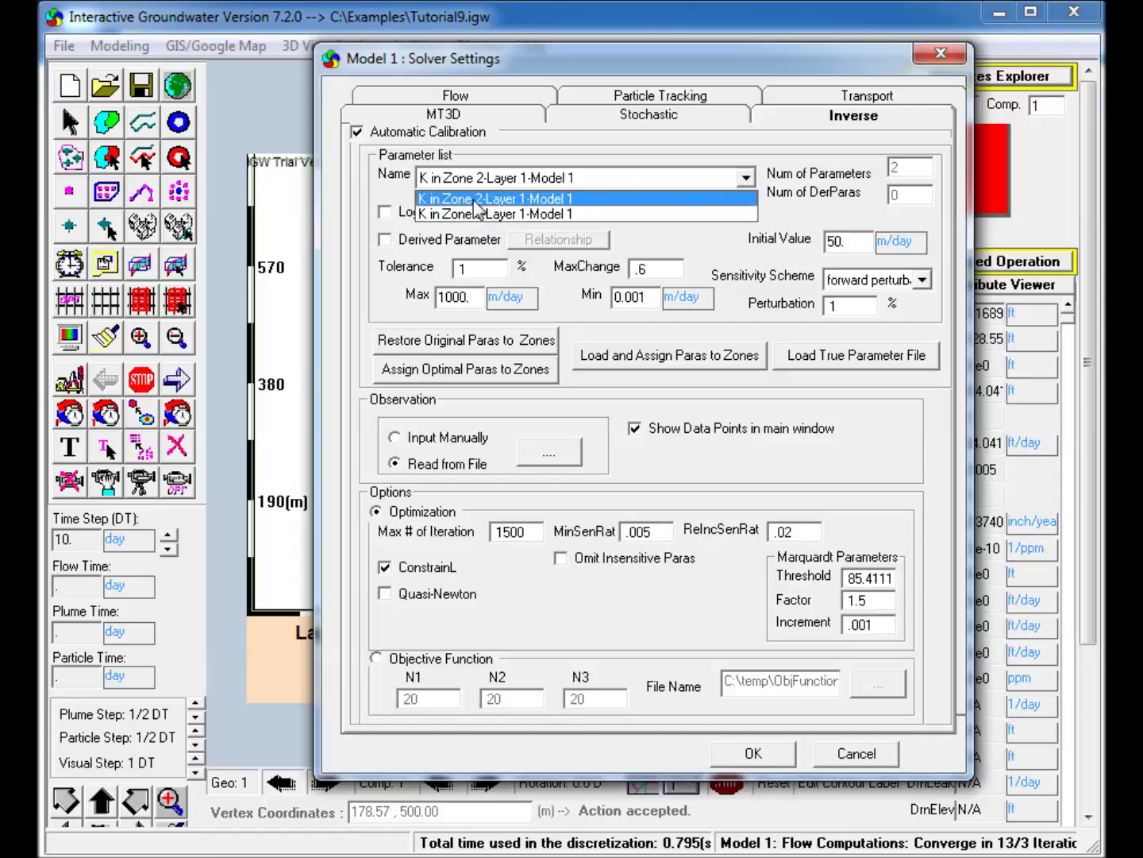
click(477, 199)
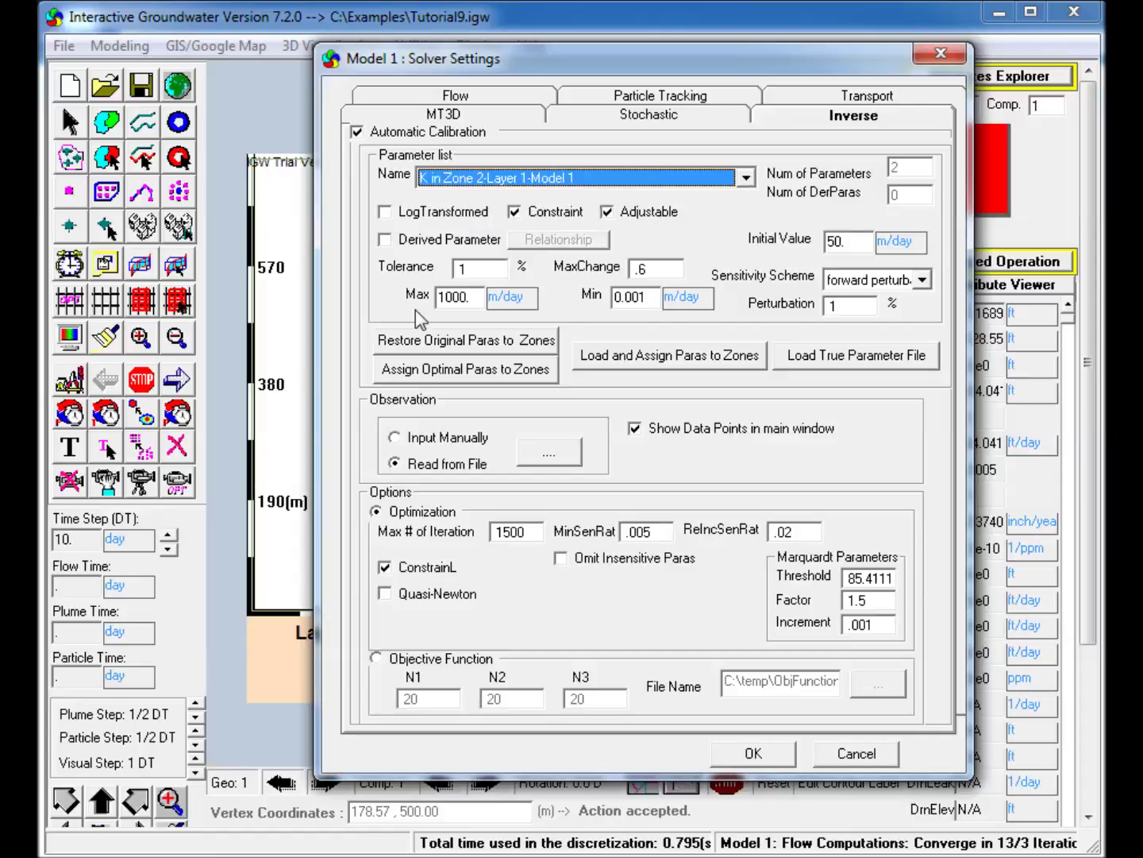
click(467, 301)
click(863, 247)
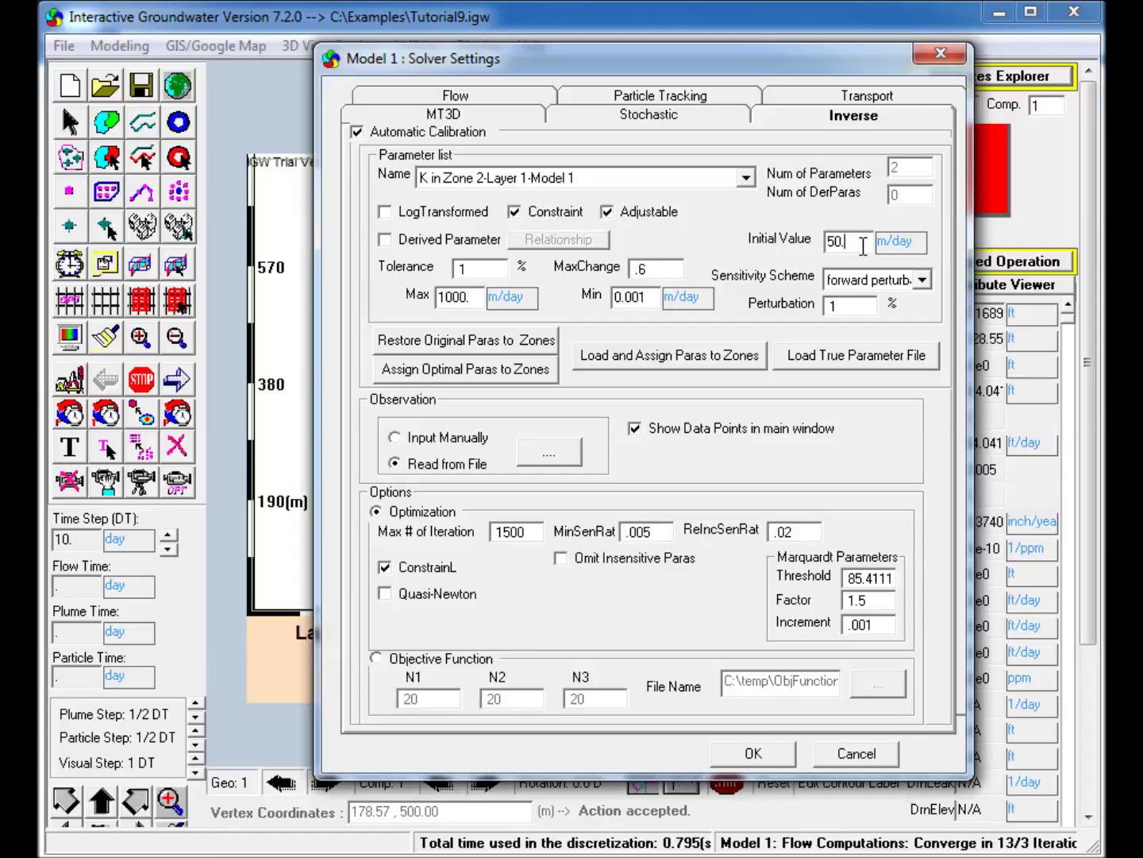
- Check K in Zone 3 starts at 50 m/day with bounds 0.001–1000 m/day
click(745, 178)
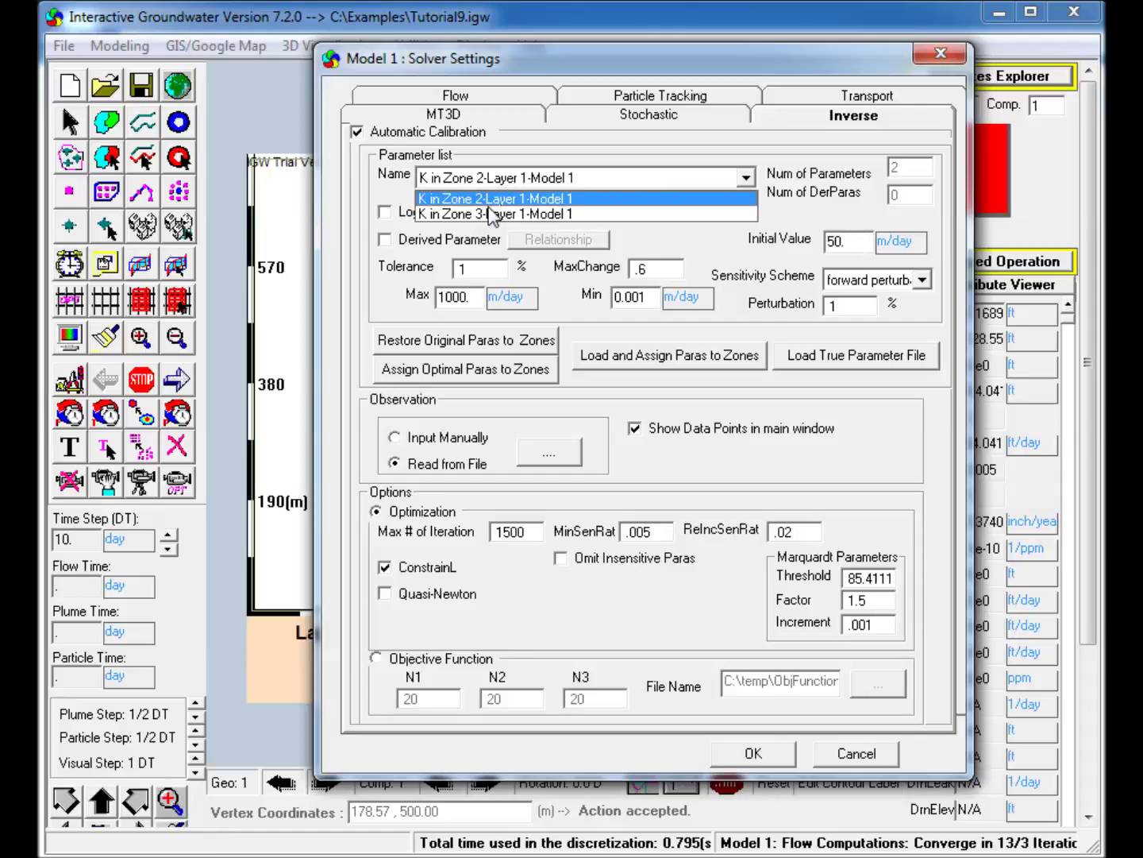
click(479, 215)
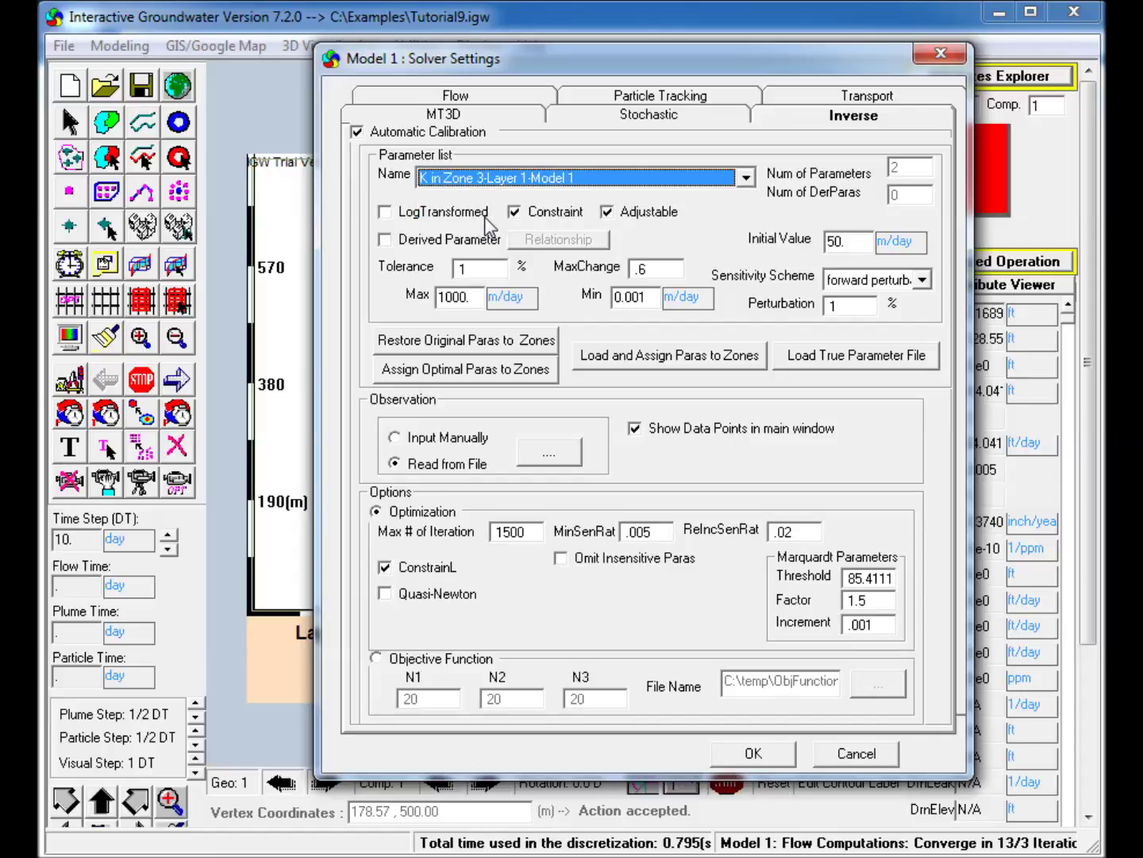
click(474, 297)
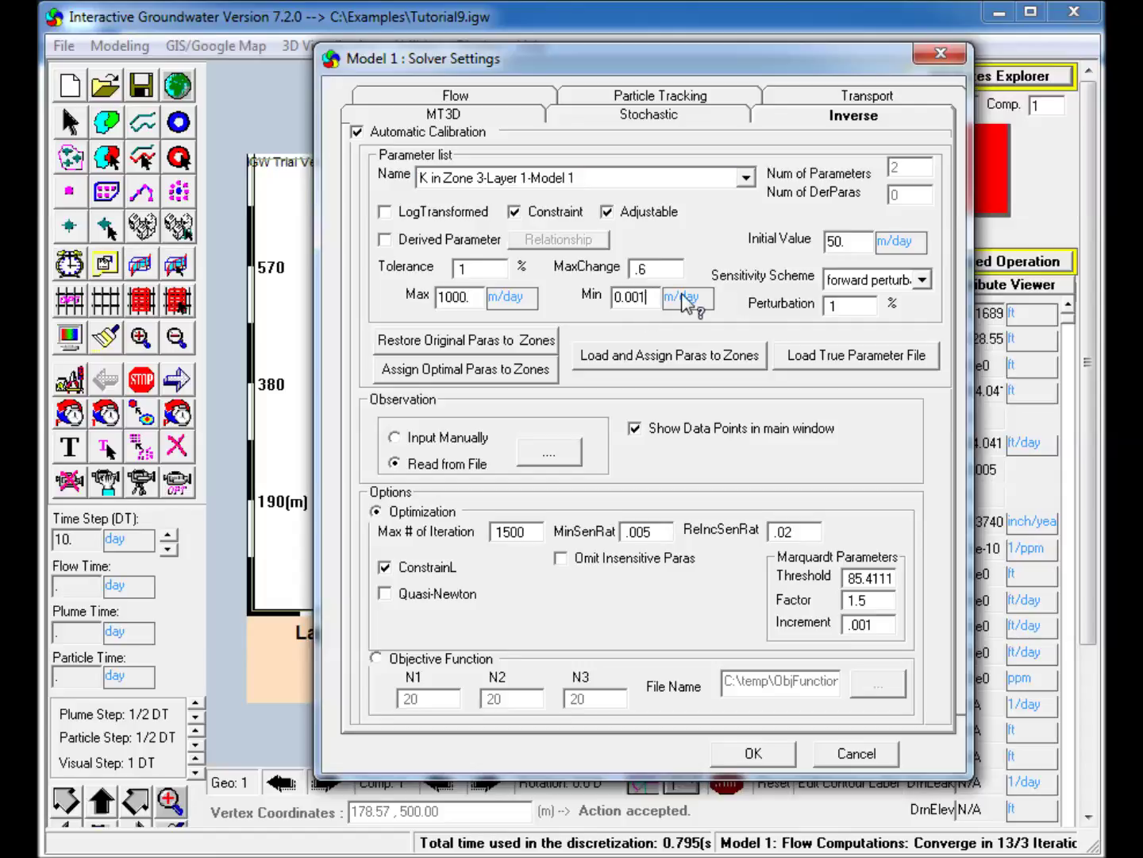
click(859, 246)
click(541, 455)
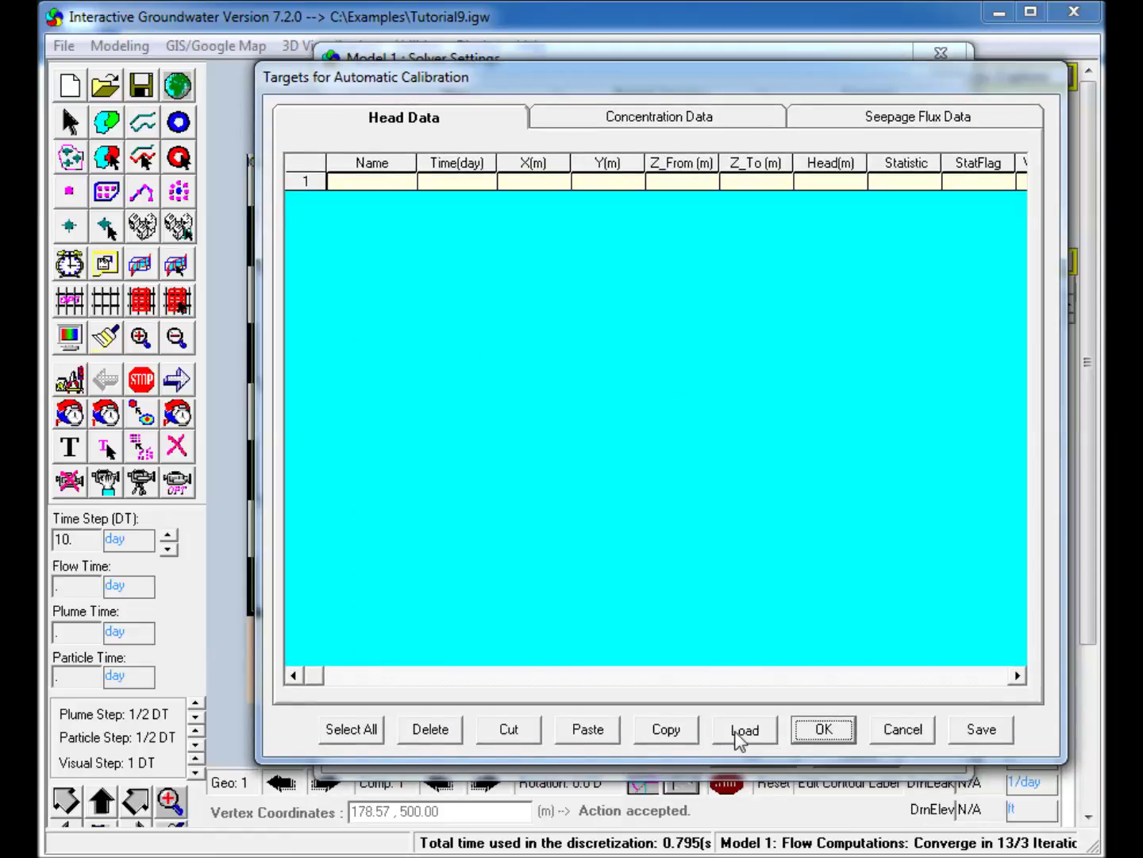
- Load the head targets from C:\Examples\CalibrationData.dat, replacing the existing head data
click(738, 732)
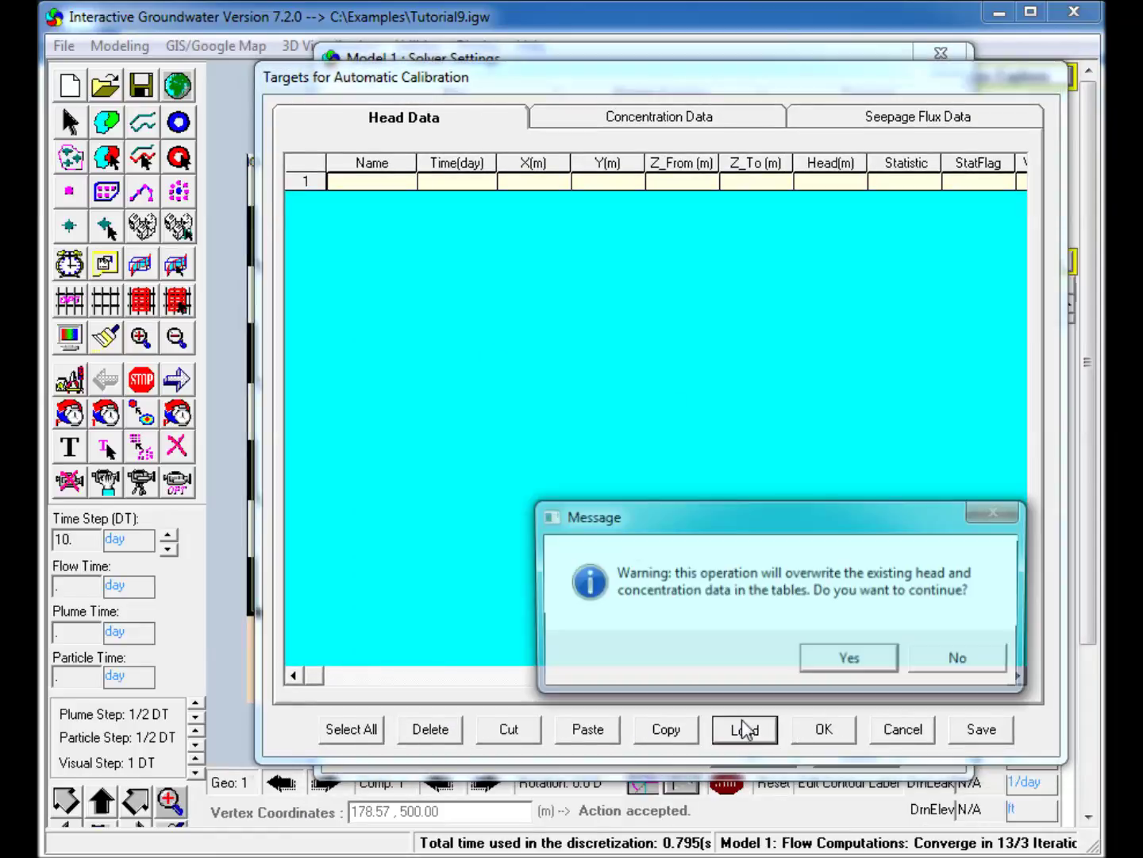
click(865, 671)
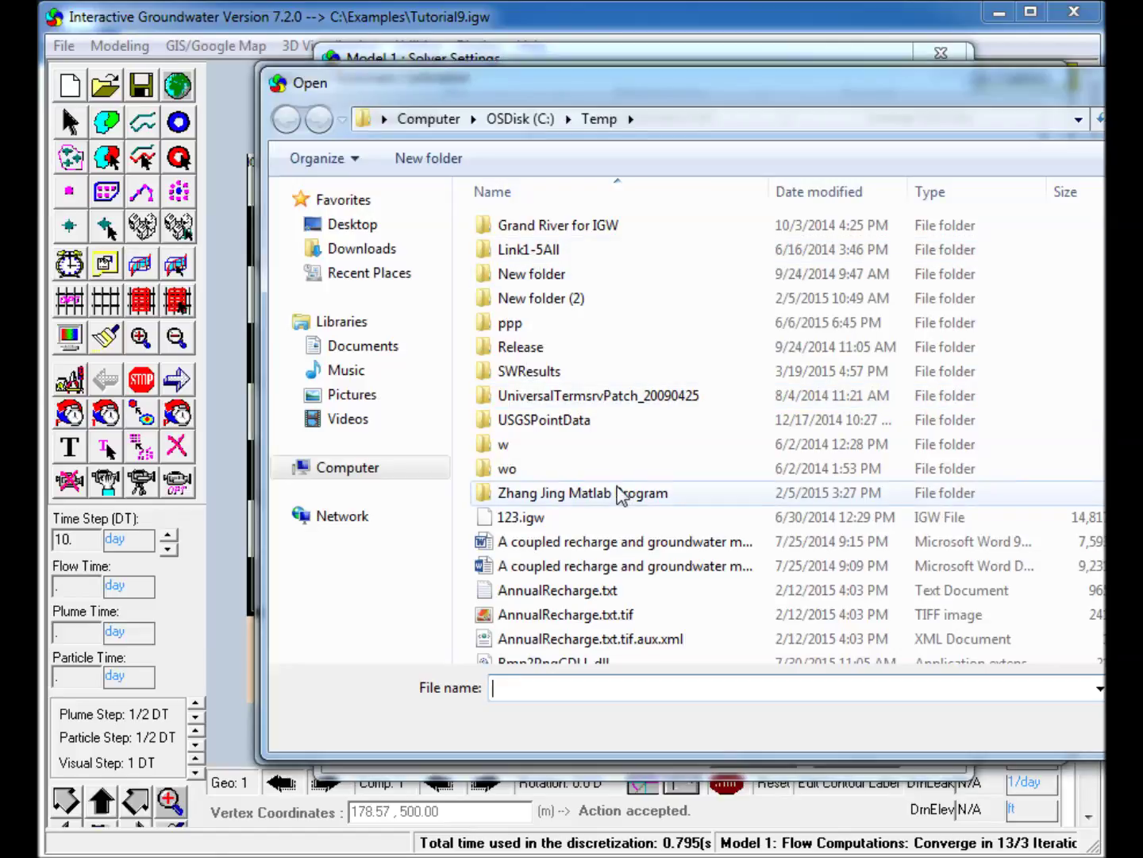
text(:)
text(C:\)
text(ex)
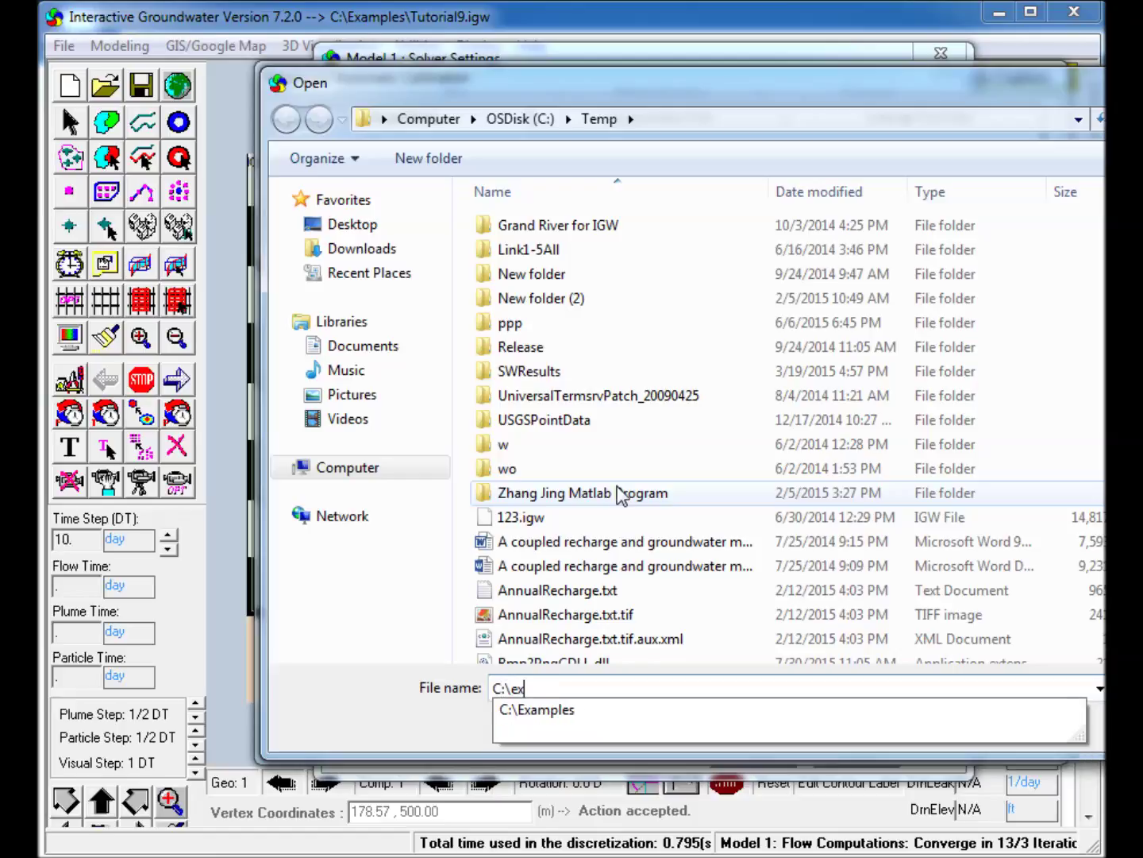
key(Down)
text(\)
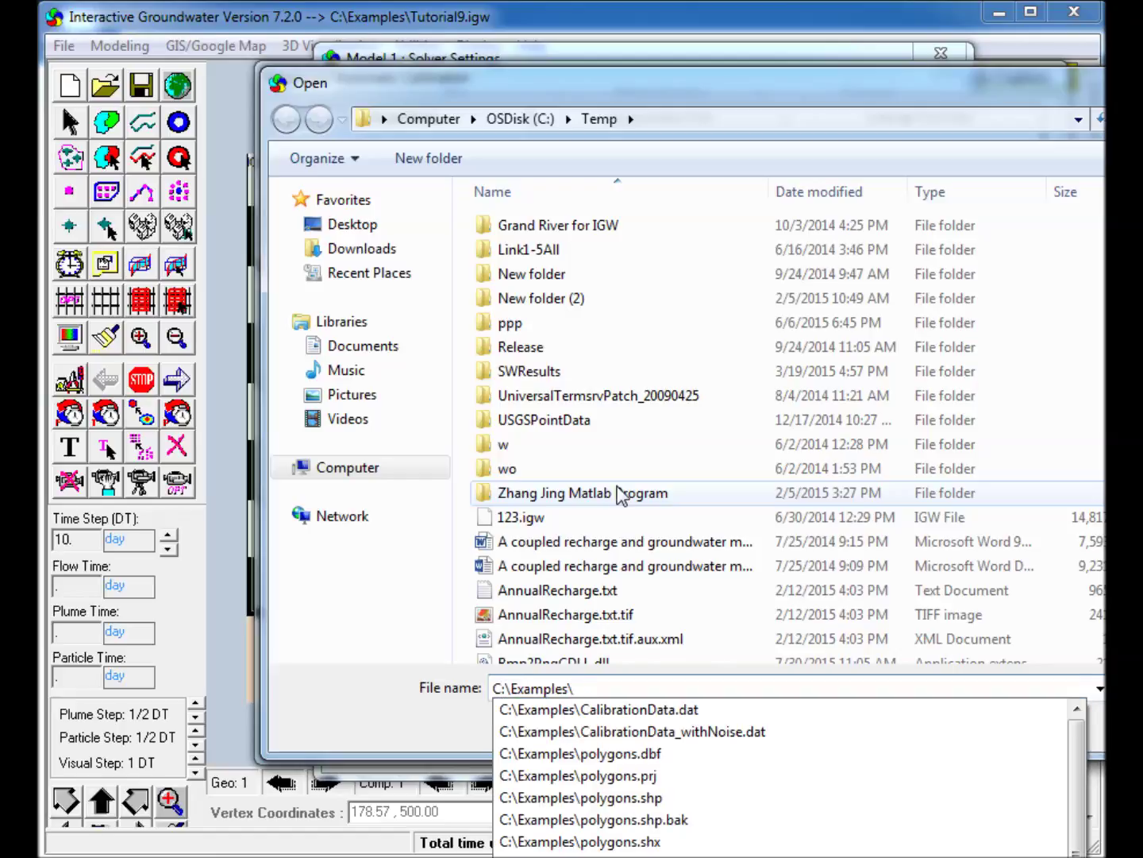
key(Return)
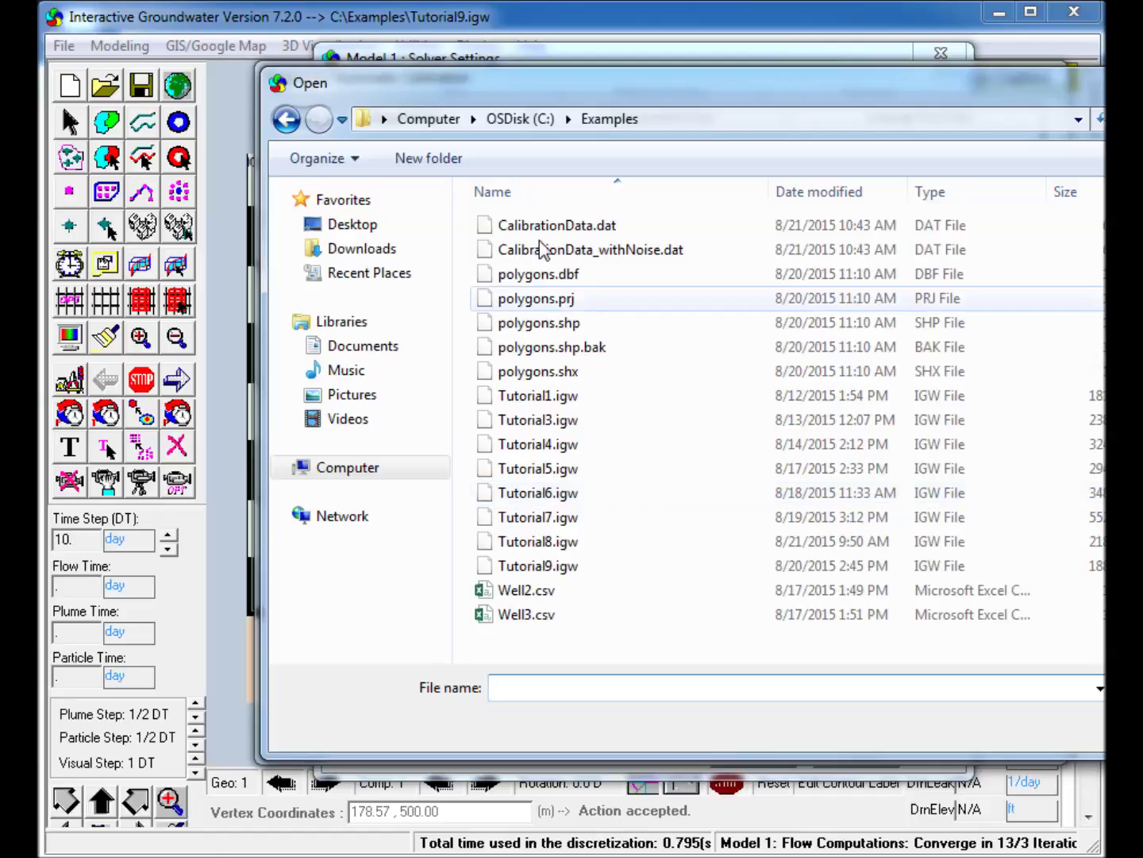
click(587, 230)
double_click(587, 230)
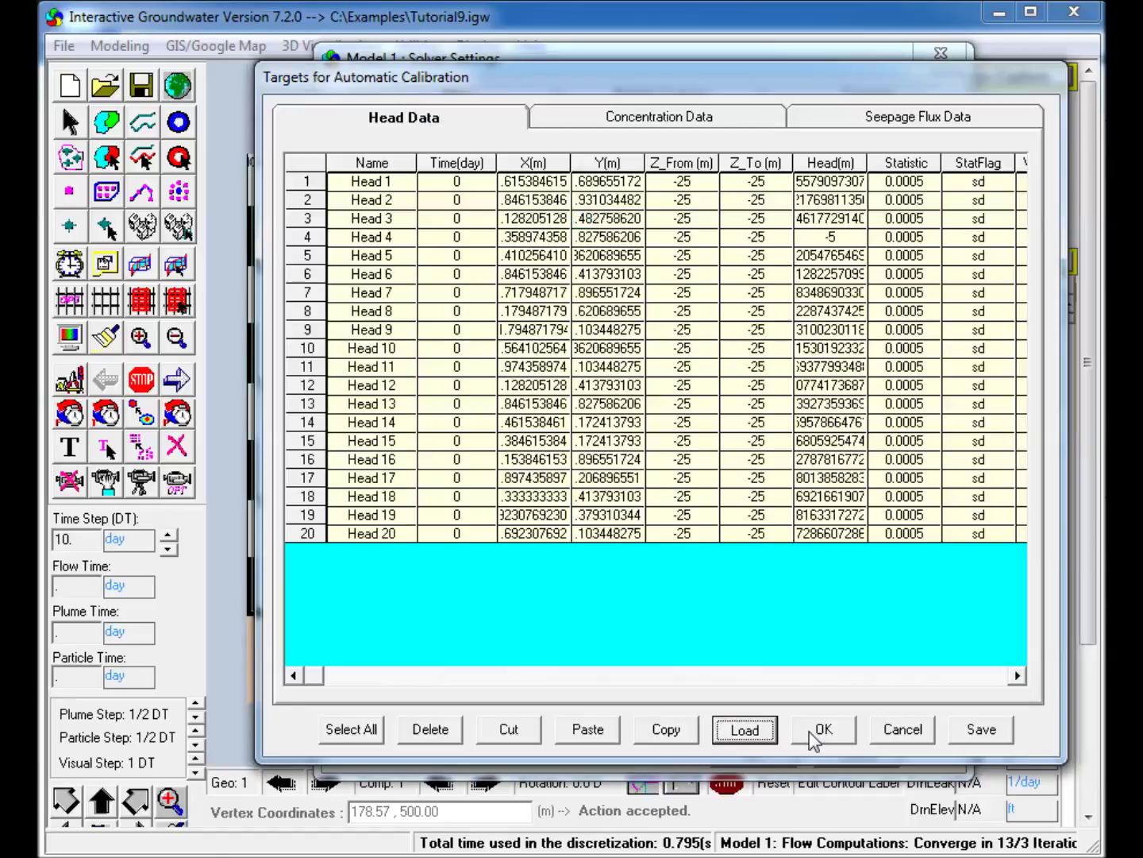
- Accept the twenty head targets, apply the calibration settings, and run the model with calibration
click(822, 727)
click(764, 763)
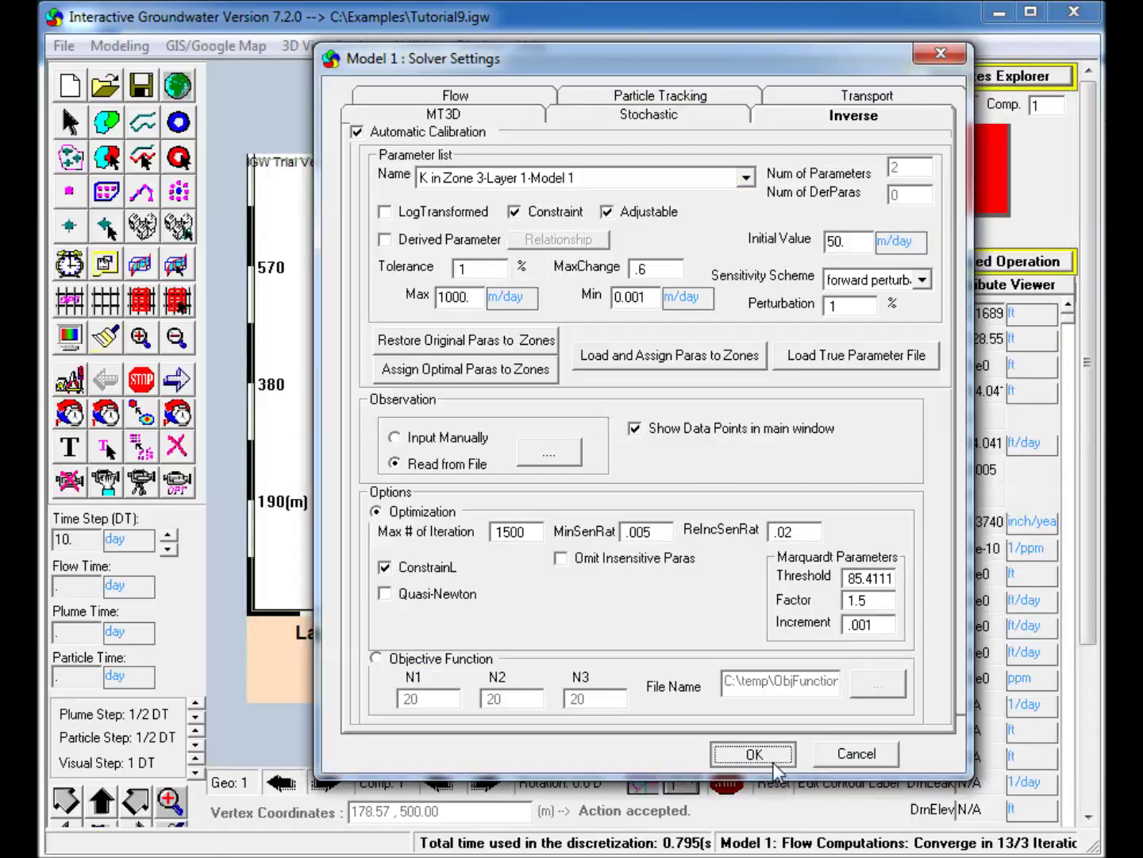
click(178, 382)
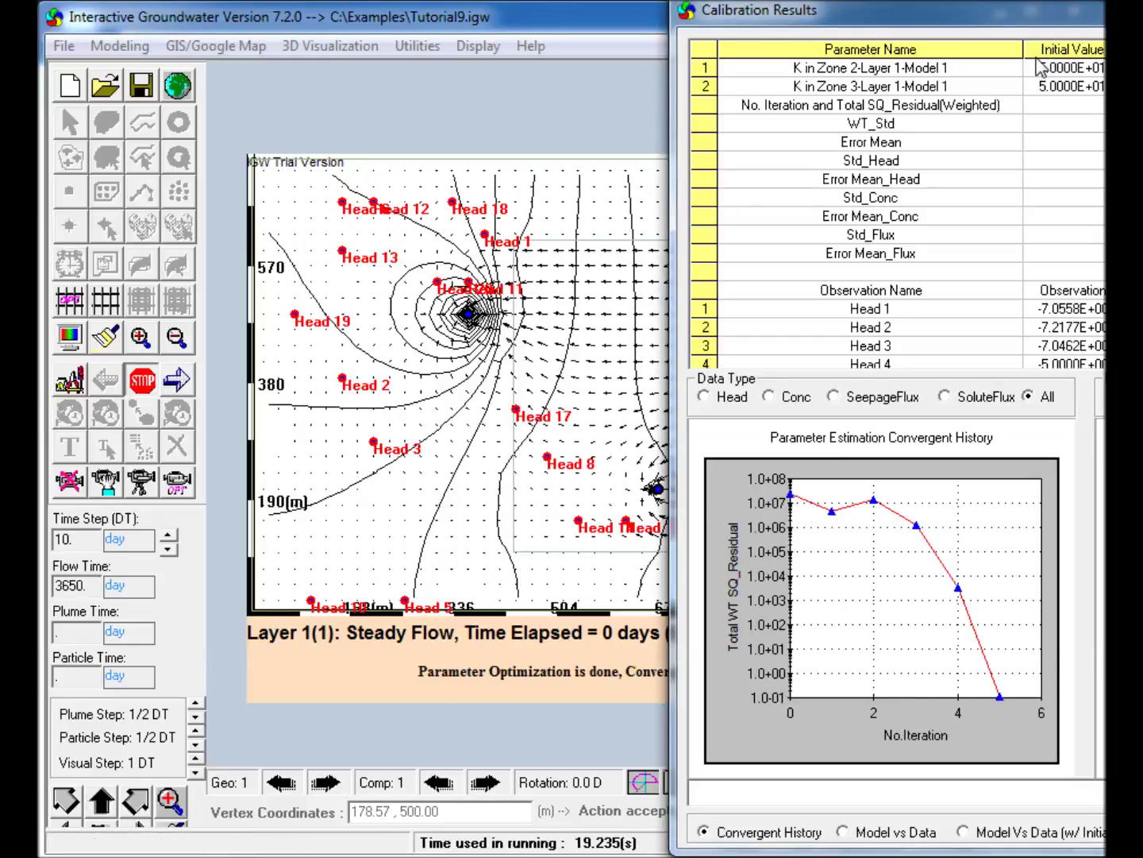
- Move the Calibration Results window left to show Zone 2 K 10 and Zone 3 K 100 m/day
drag(946, 15, 1001, 15)
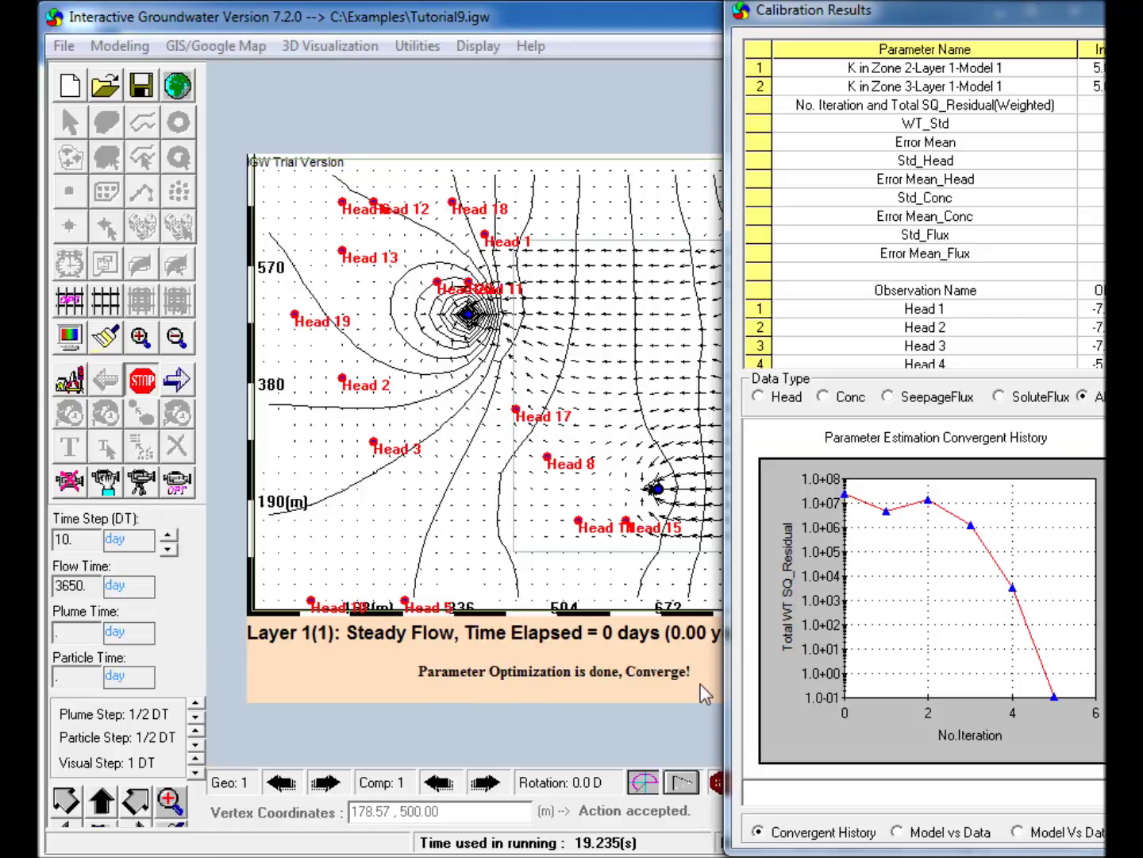
drag(1095, 20, 560, 20)
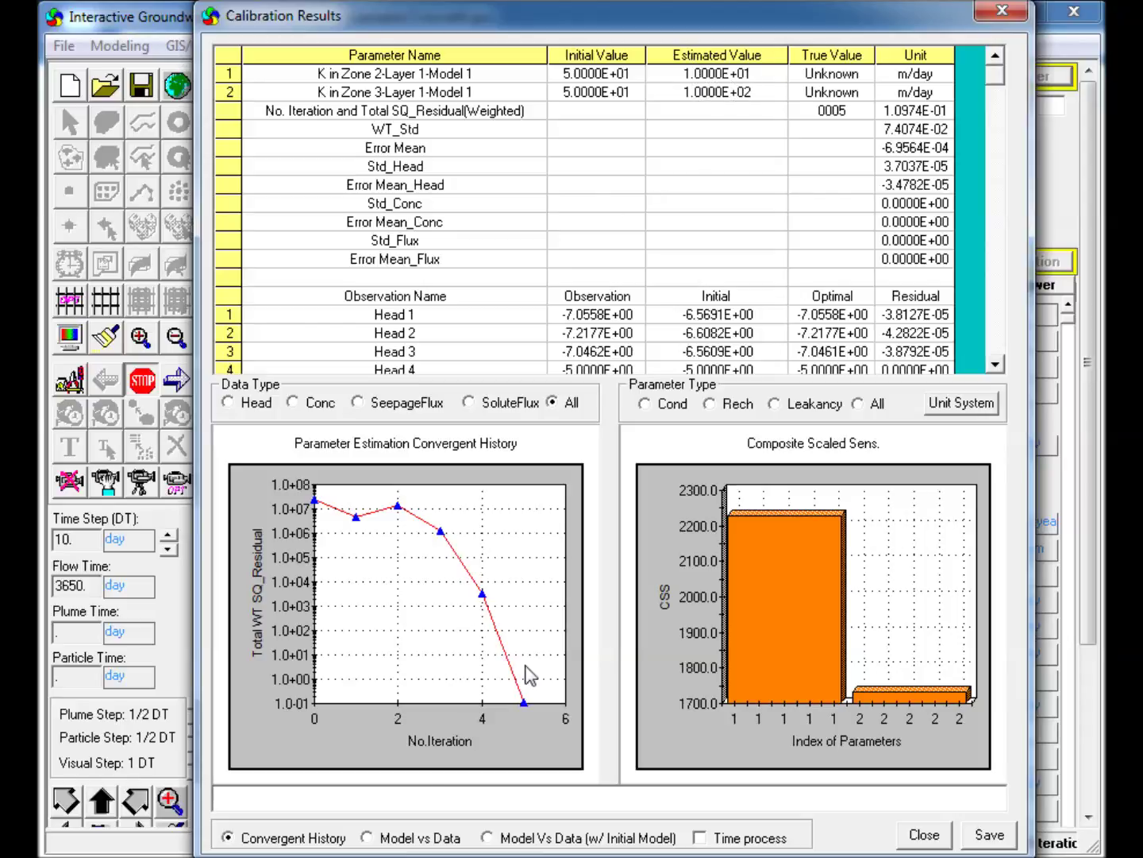
- Plot model versus observed heads, add the initial-model comparison, then close the calibration results
click(368, 838)
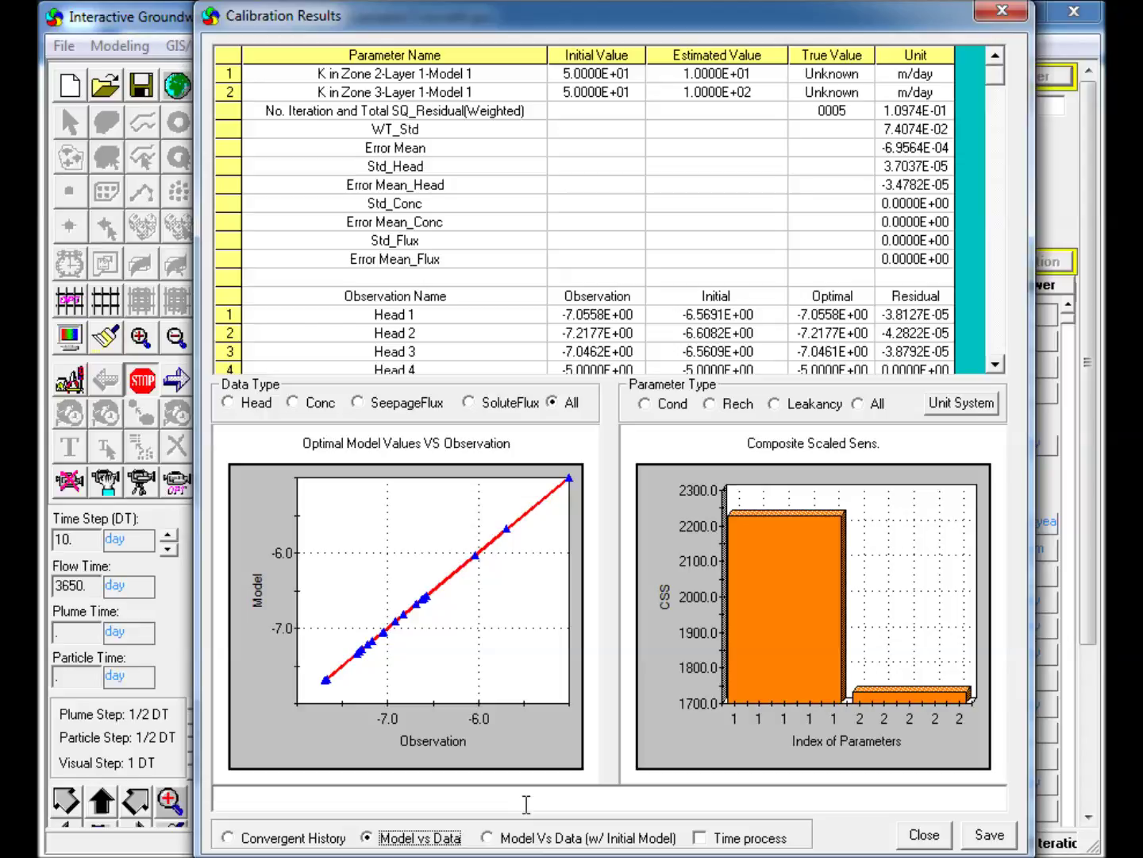
click(488, 838)
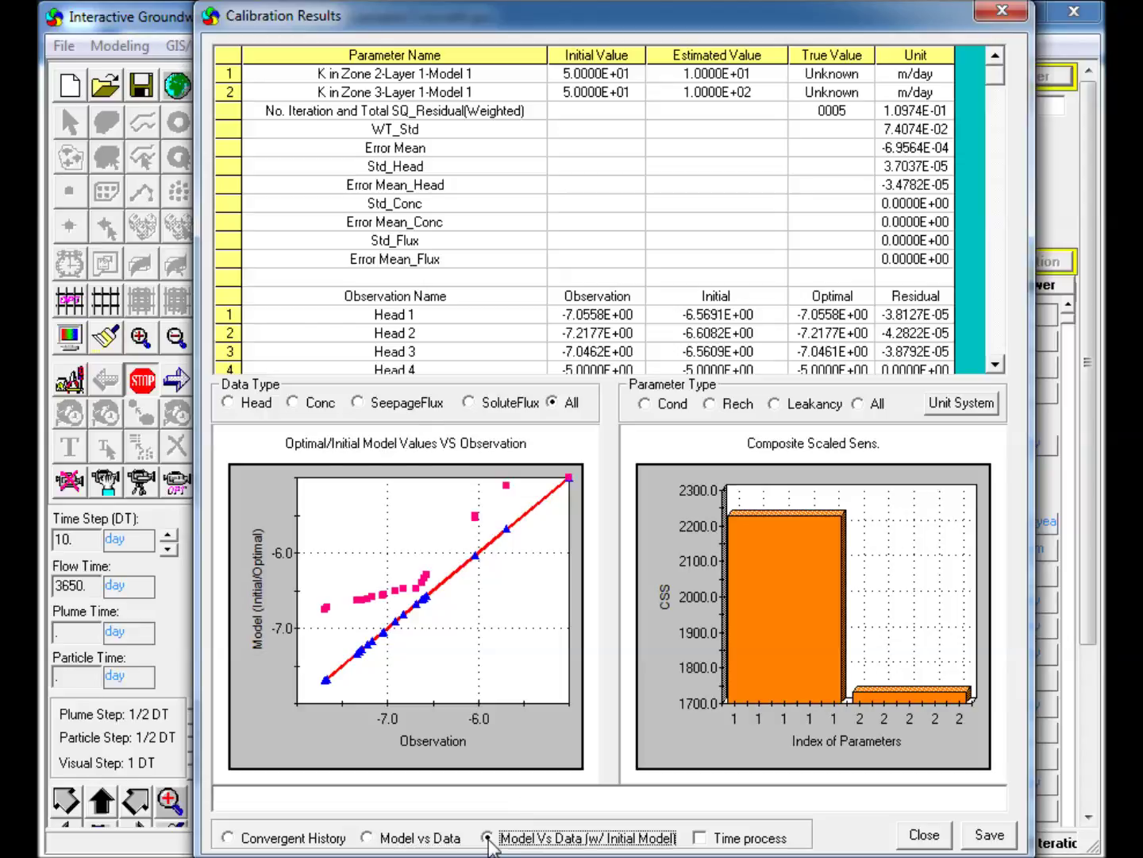
click(924, 835)
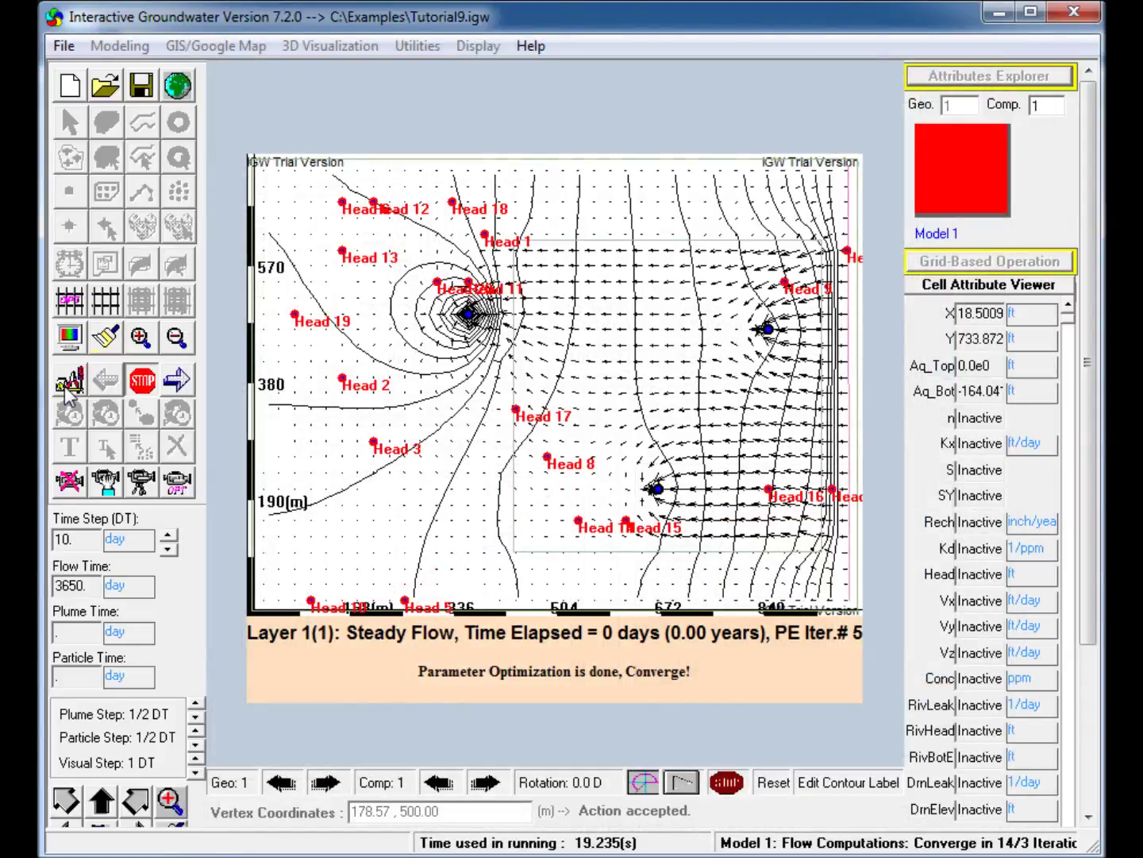
- Replace the calibration head targets with CalibrationData_withNoise.dat and apply the inverse settings
click(175, 379)
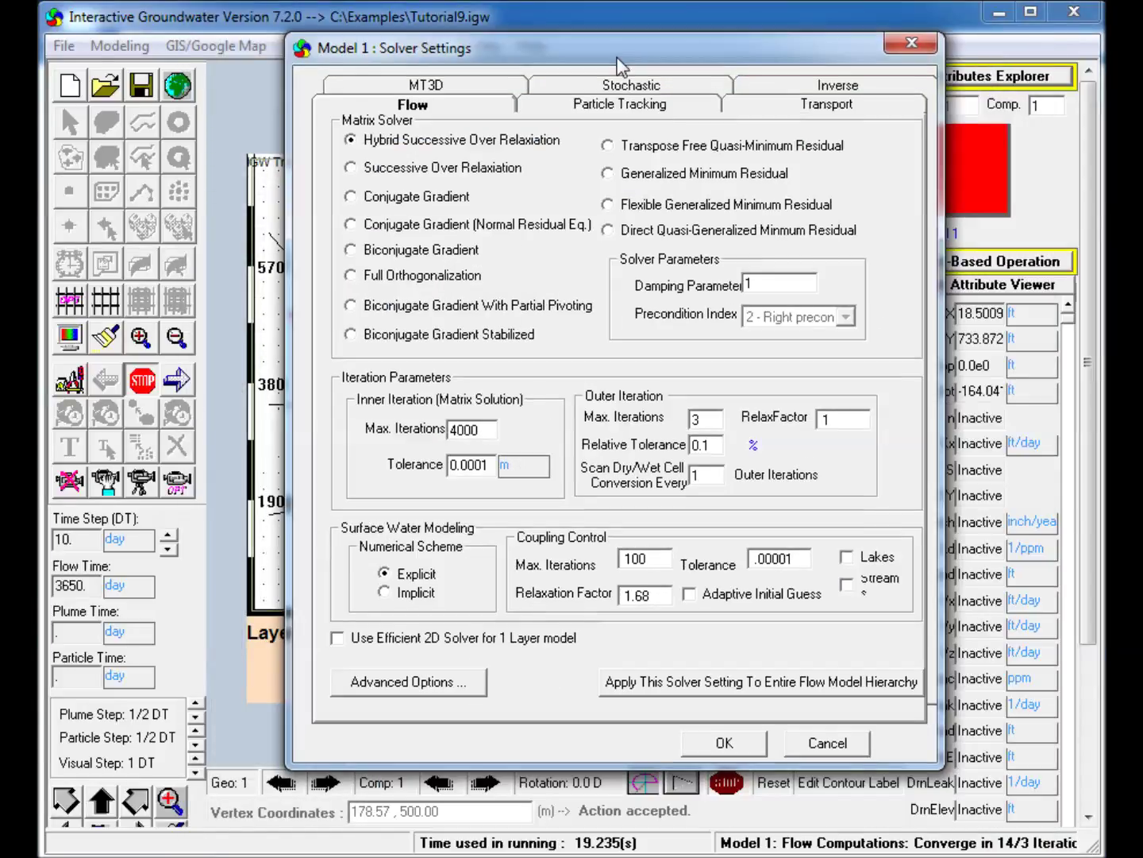
click(851, 94)
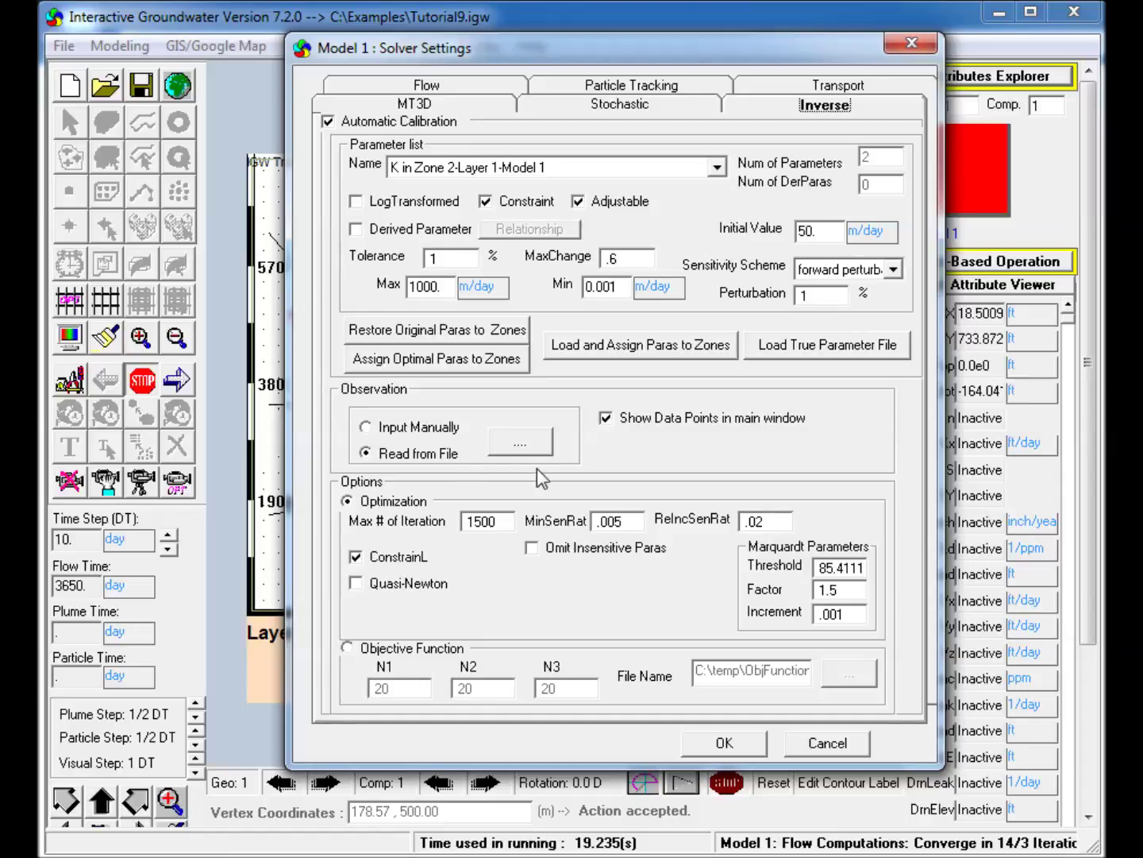
click(522, 440)
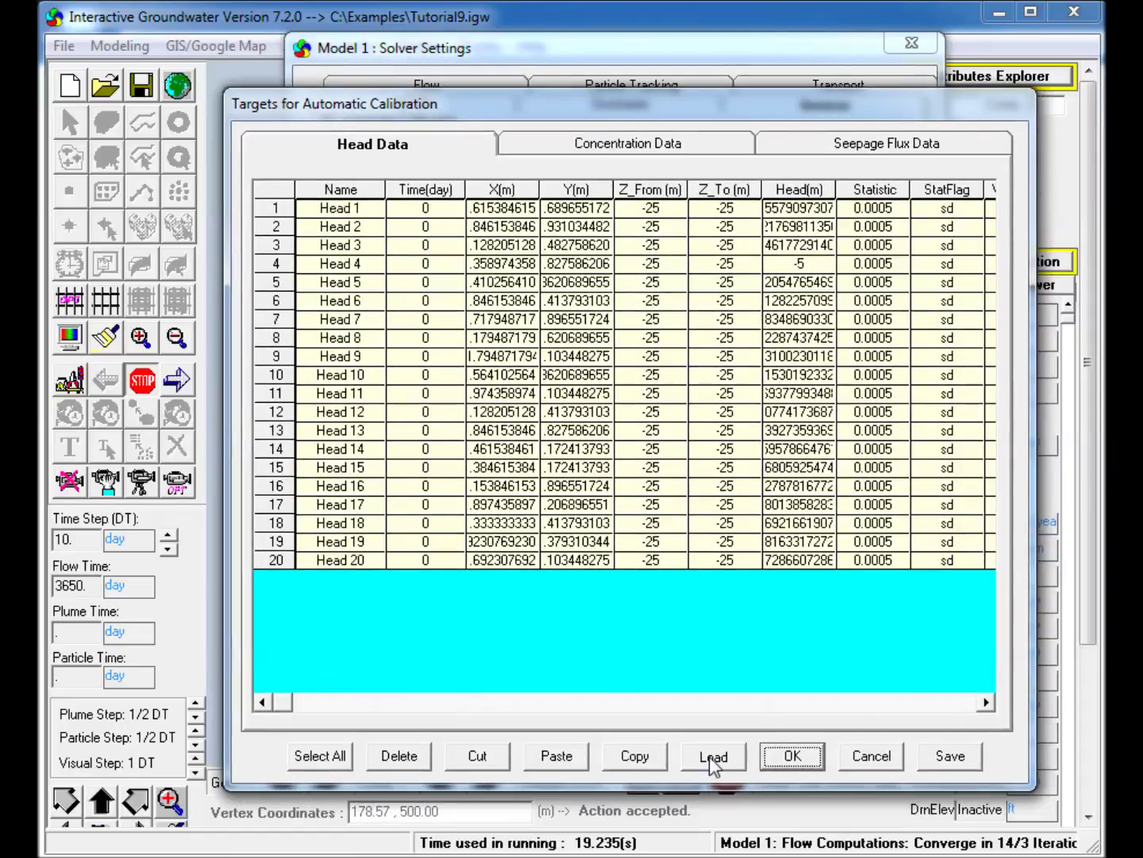
click(714, 757)
click(826, 669)
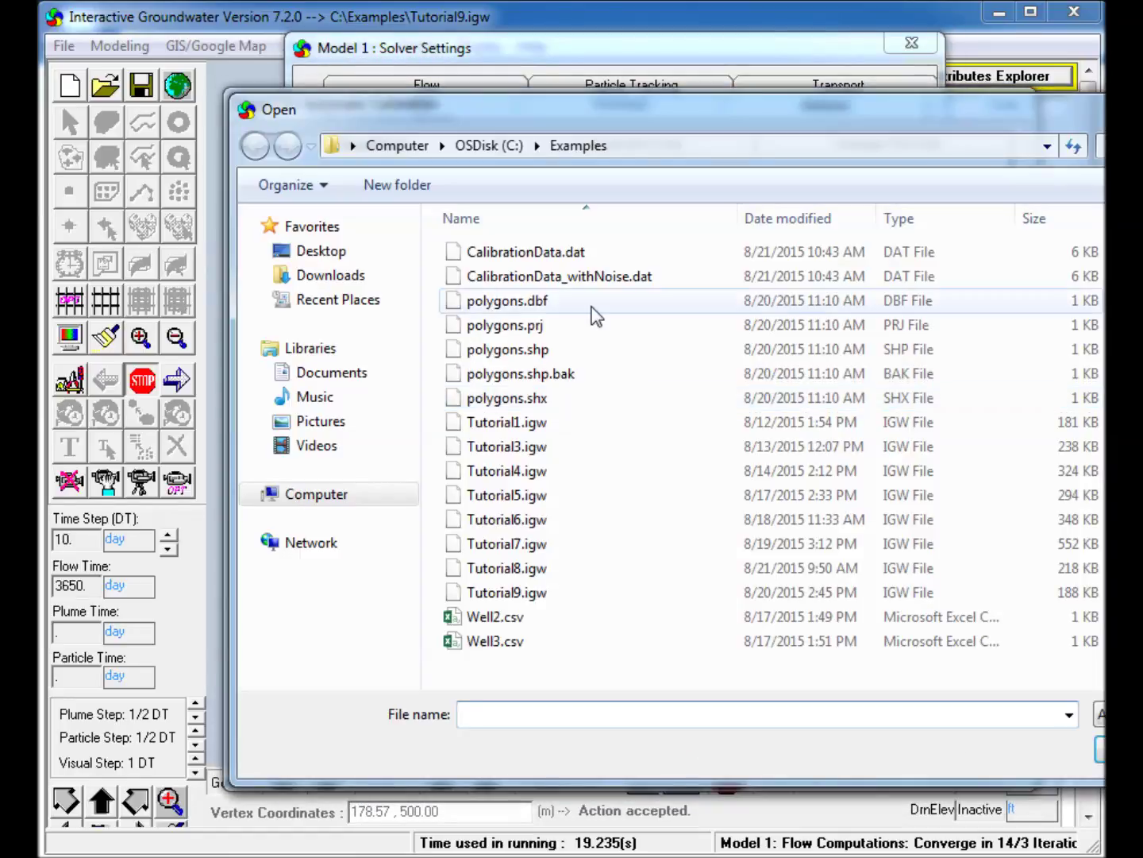
click(602, 277)
double_click(602, 278)
click(793, 755)
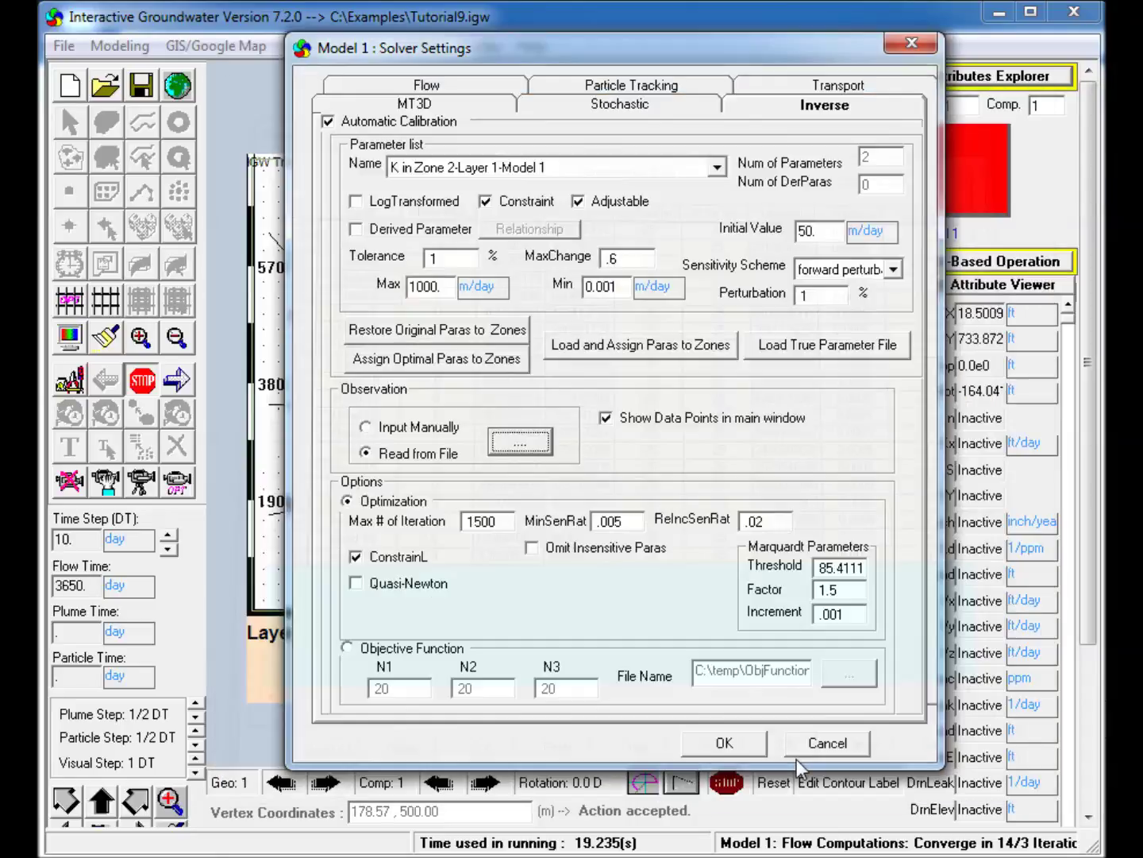
click(722, 743)
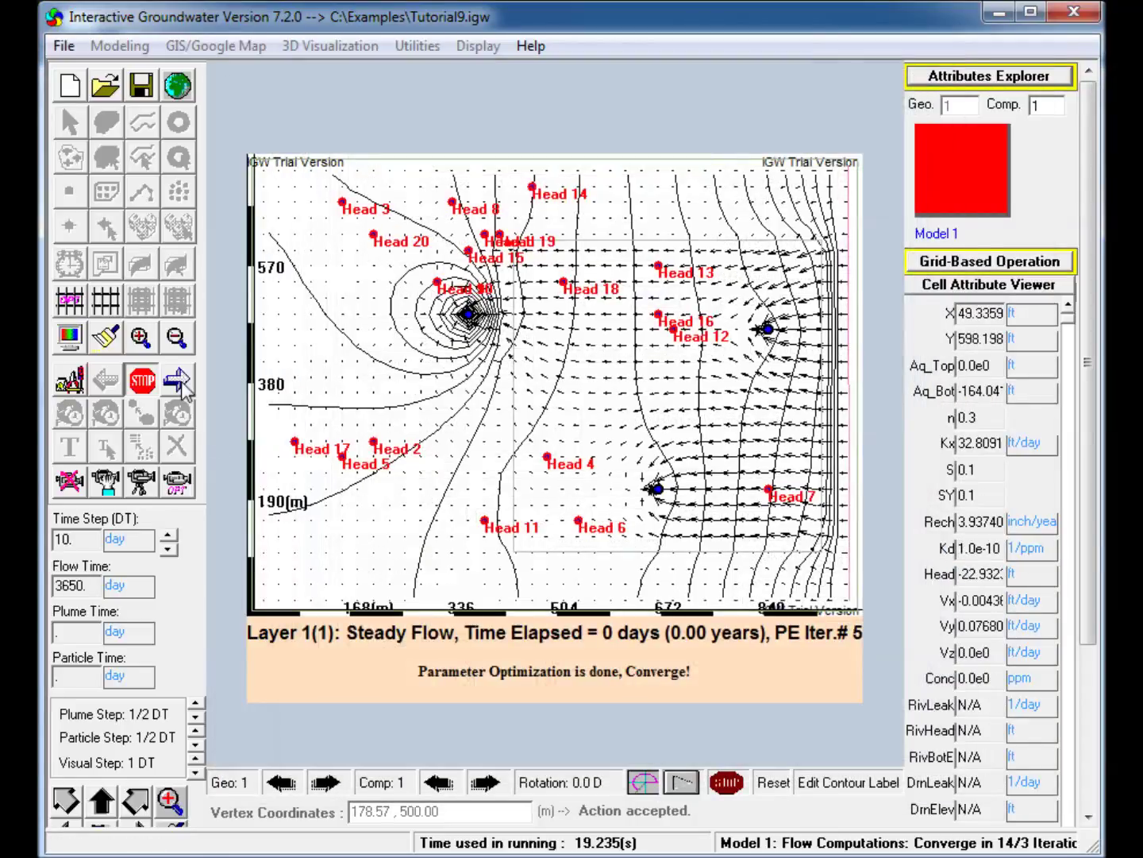
- Rerun calibration on noisy heads and view convergence history and estimates (Zone 2 9.87, Zone 3 106.4 m/day)
click(178, 382)
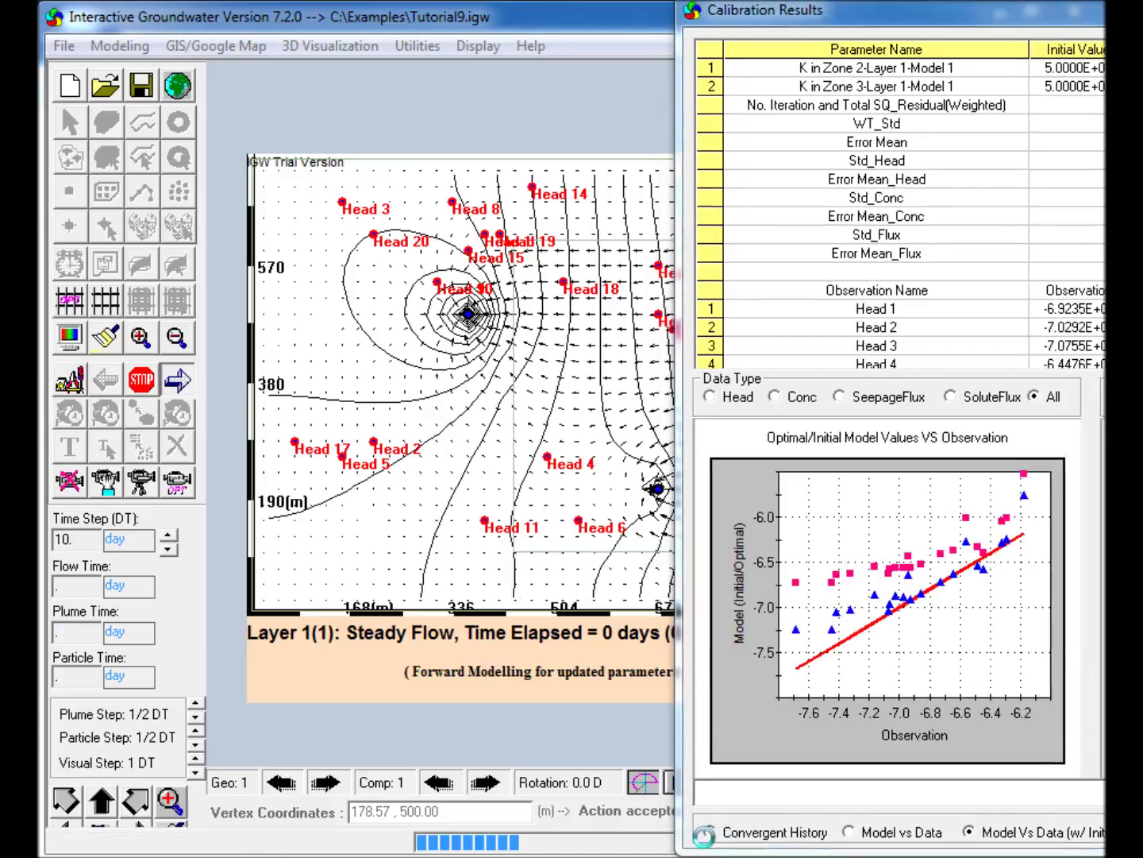
click(711, 831)
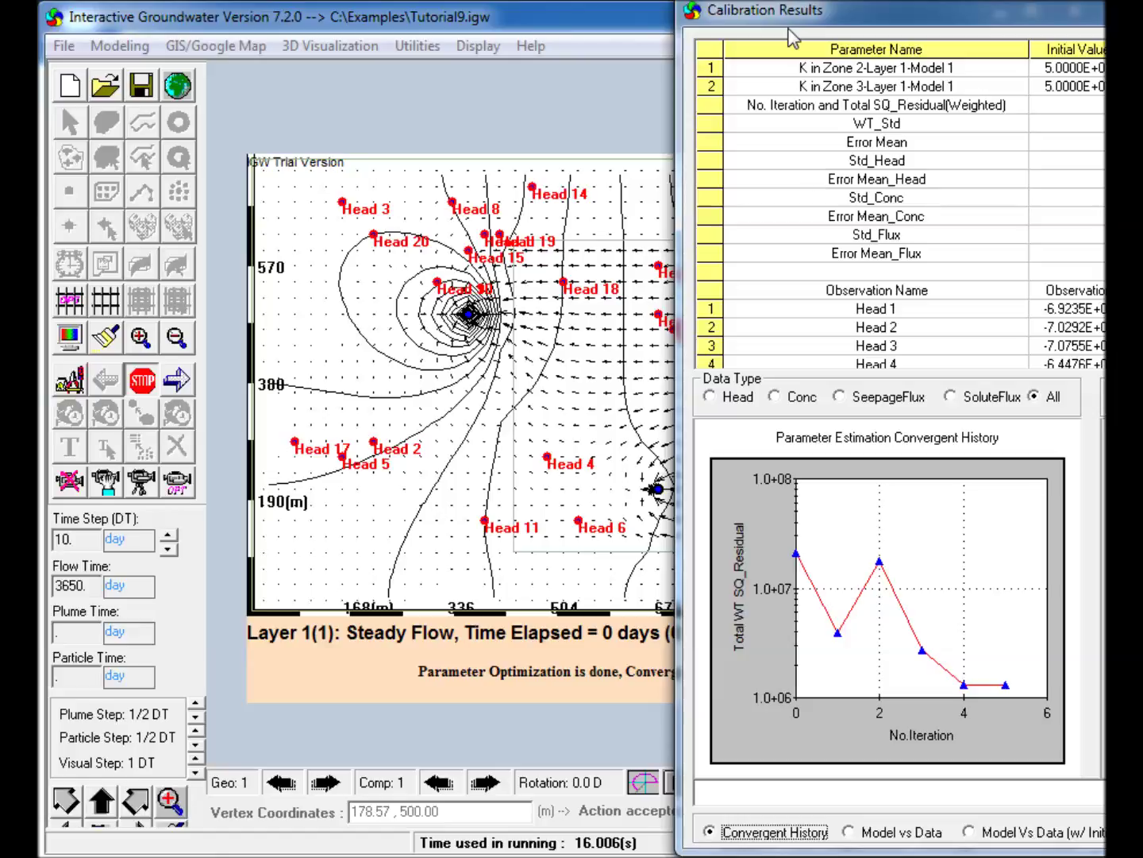
drag(803, 10, 885, 10)
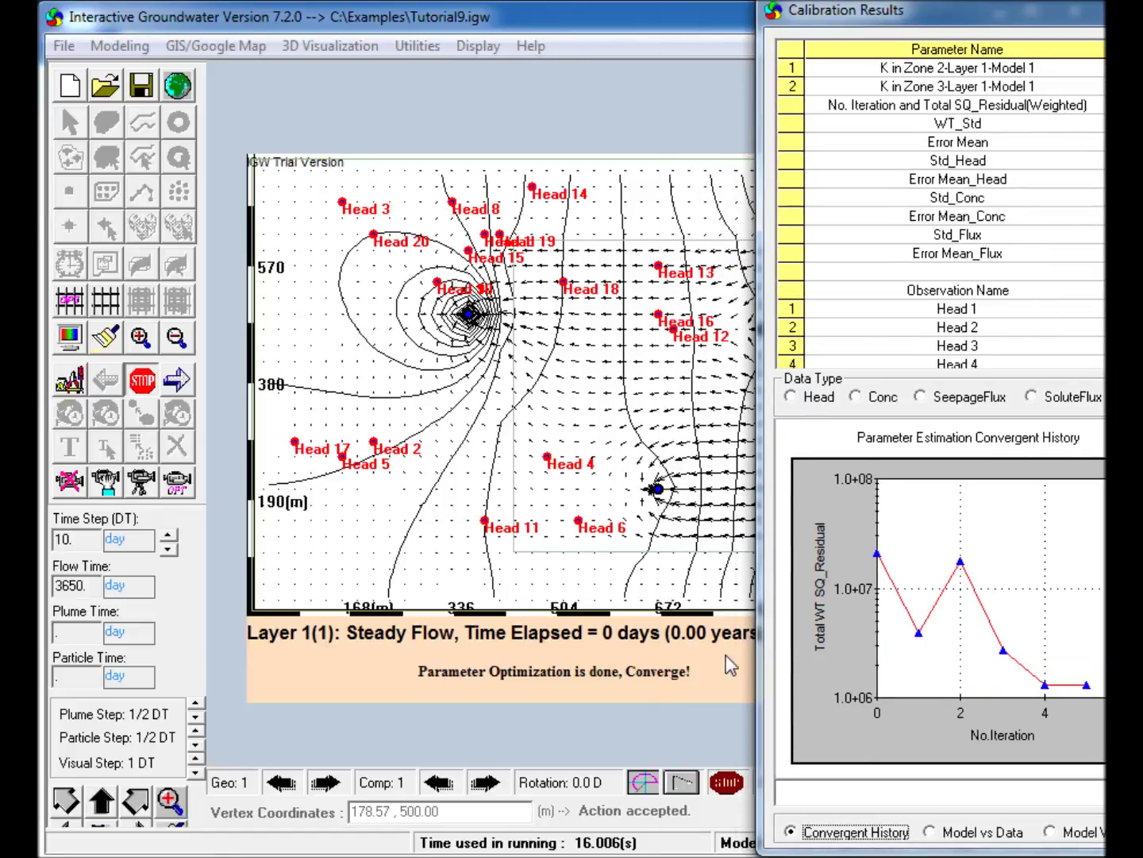
drag(874, 10, 374, 11)
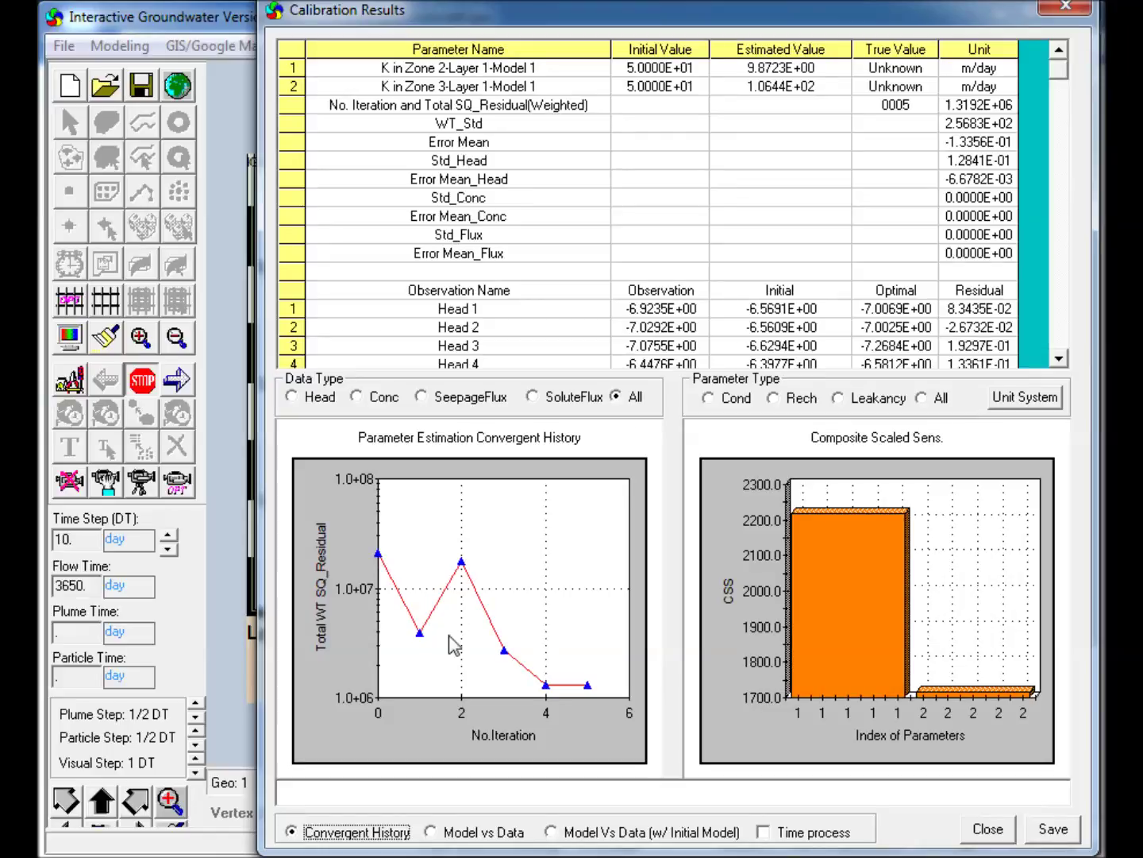